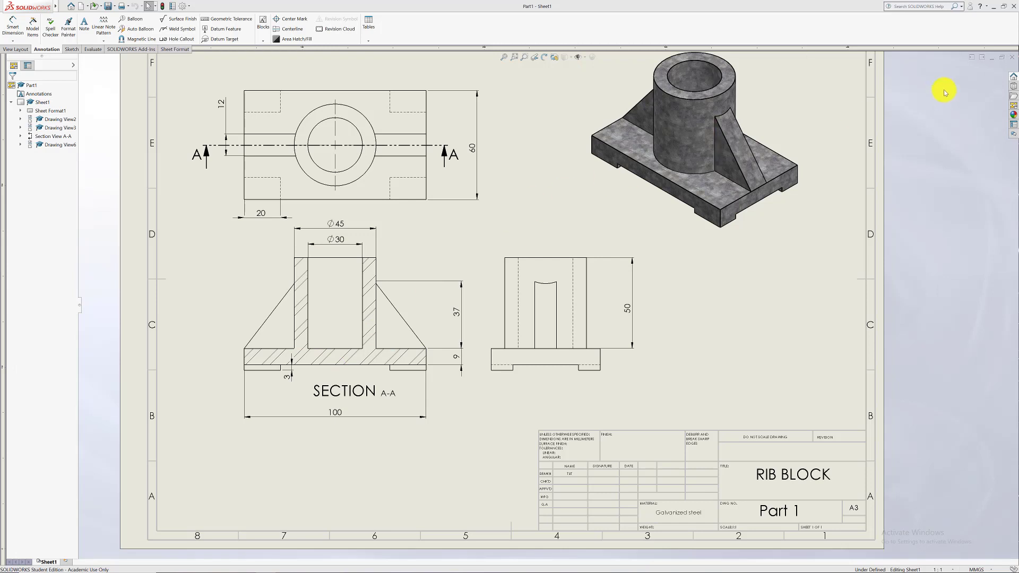
- Close the dimensioned RIB BLOCK drawing to return to the Part1 model
click(1012, 57)
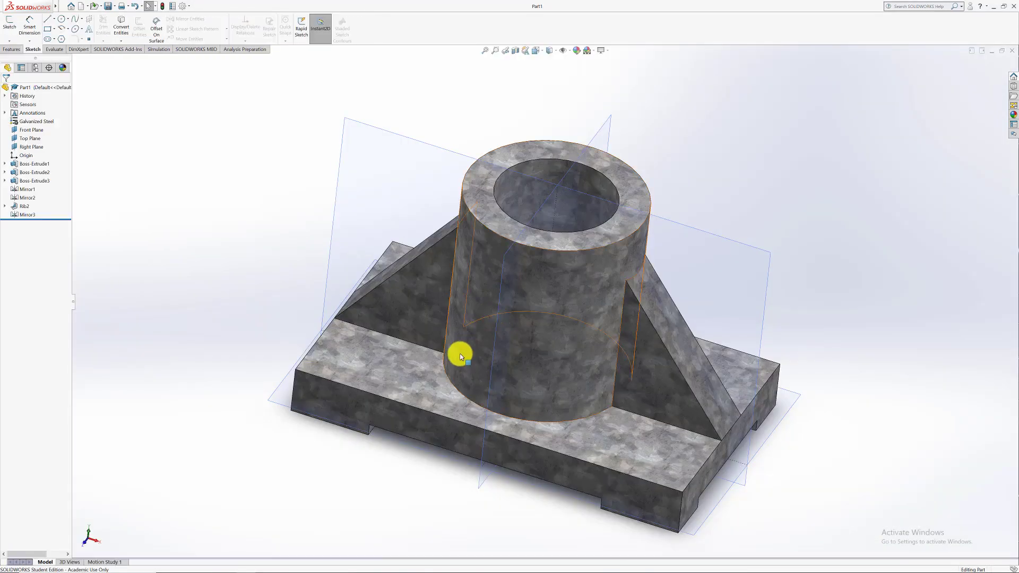
- Orient the part to isometric view and Save As the rib block part on the Desktop
key(ctrl+7)
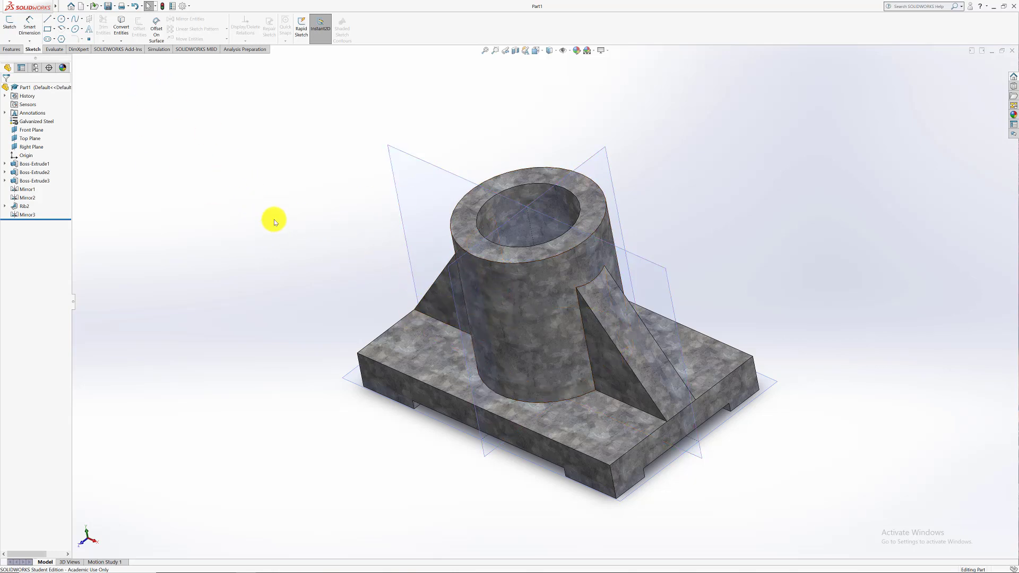
click(113, 6)
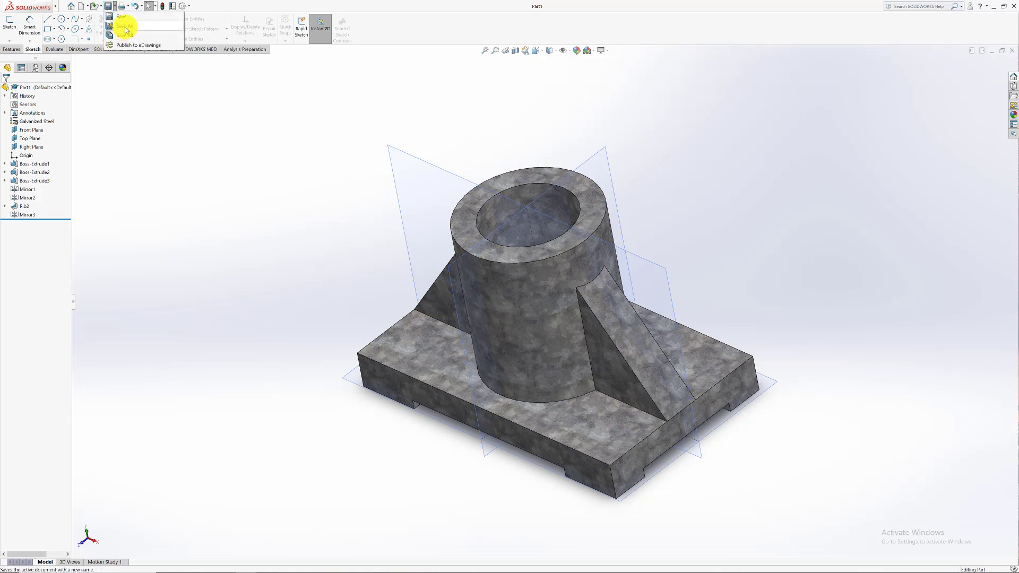
click(124, 26)
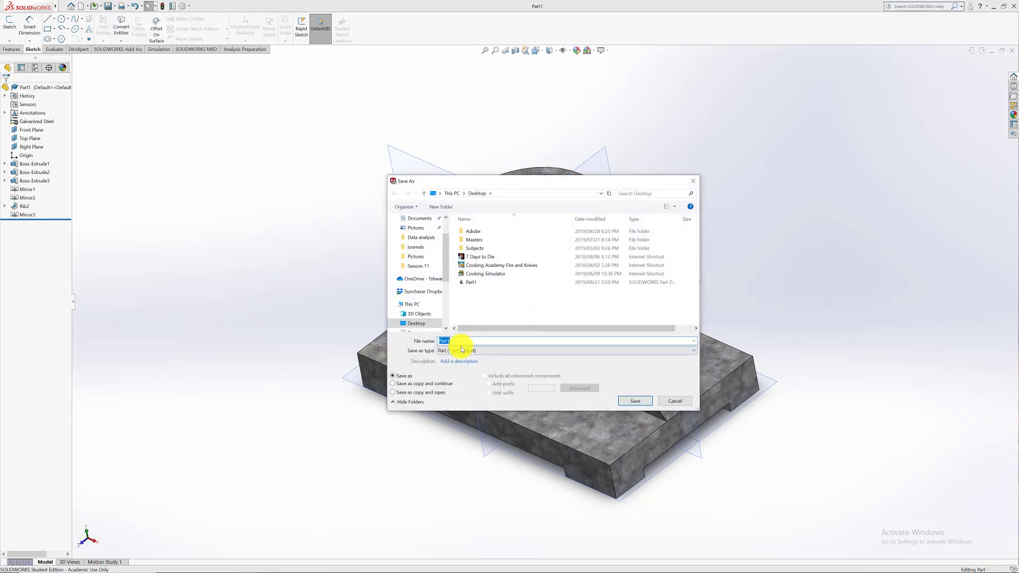
click(649, 404)
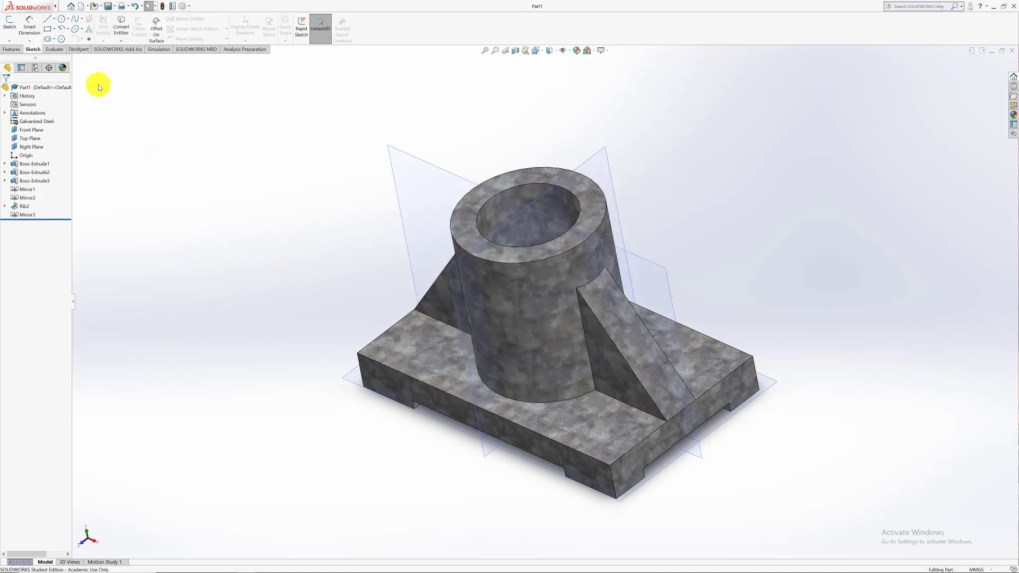
click(83, 8)
- Create a new Drawing document using the A3 (ISO) sheet format
double_click(451, 182)
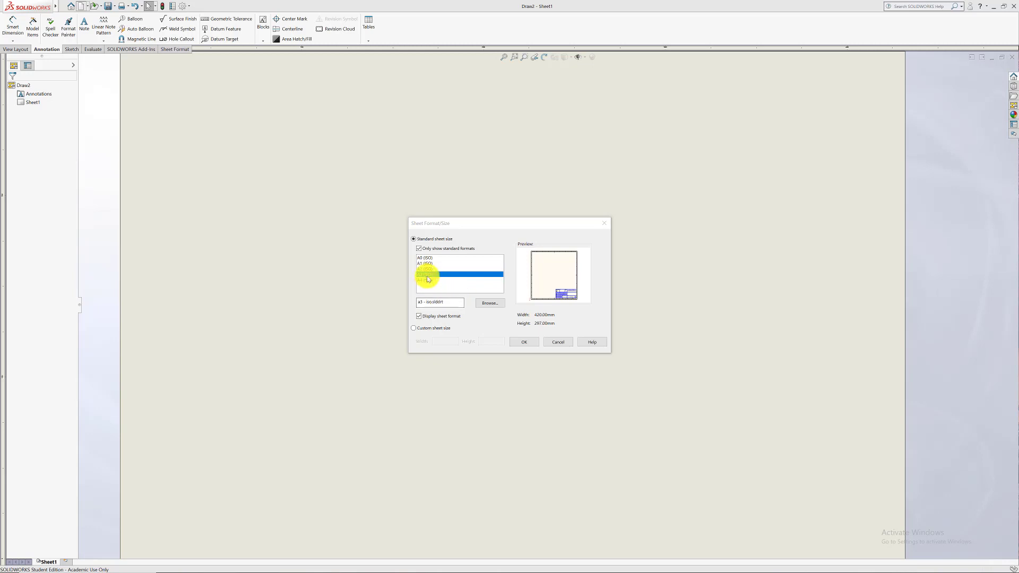
click(525, 343)
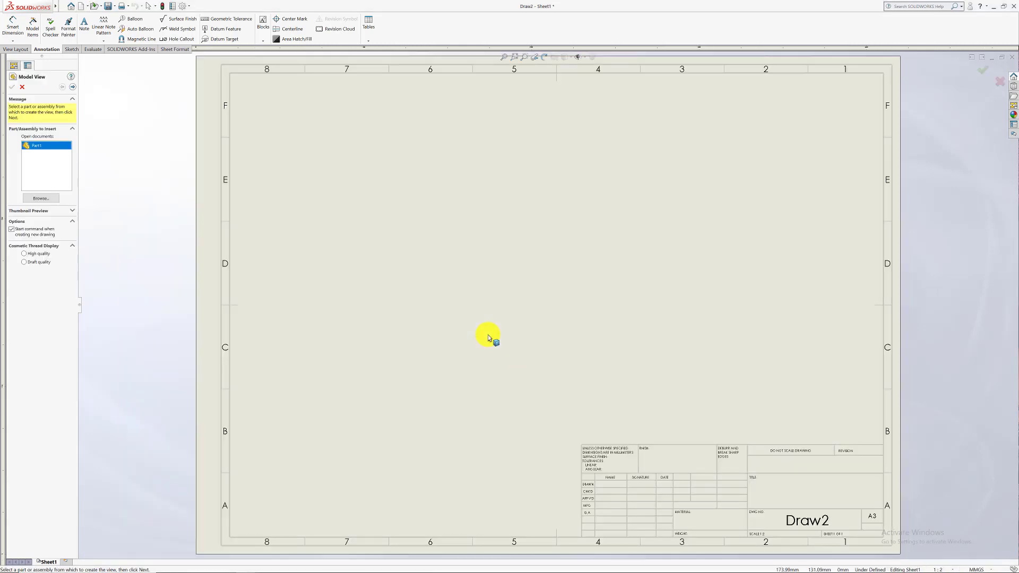
- Insert Part1's front view, then project the top and right-side views from it
double_click(36, 147)
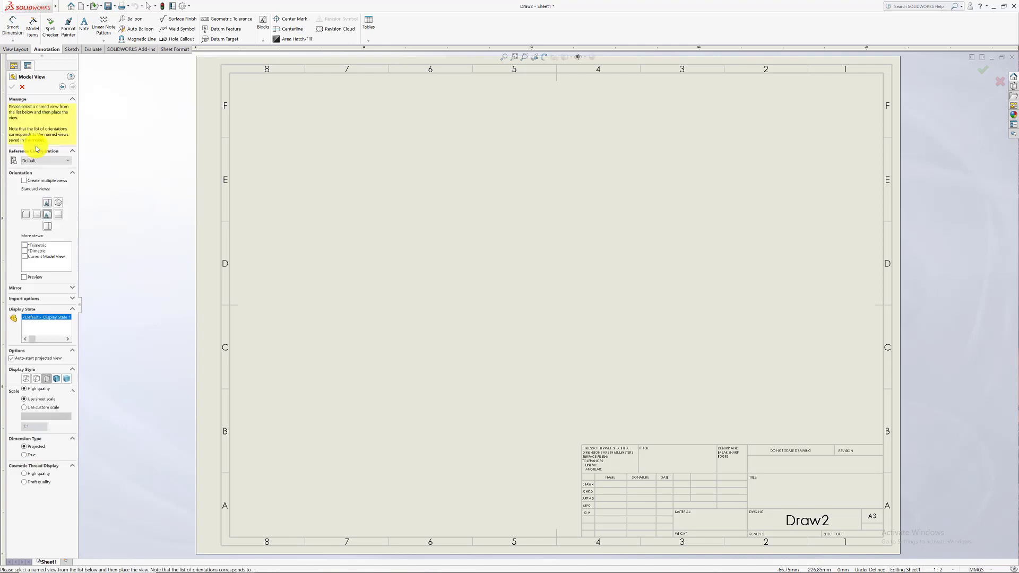
click(426, 192)
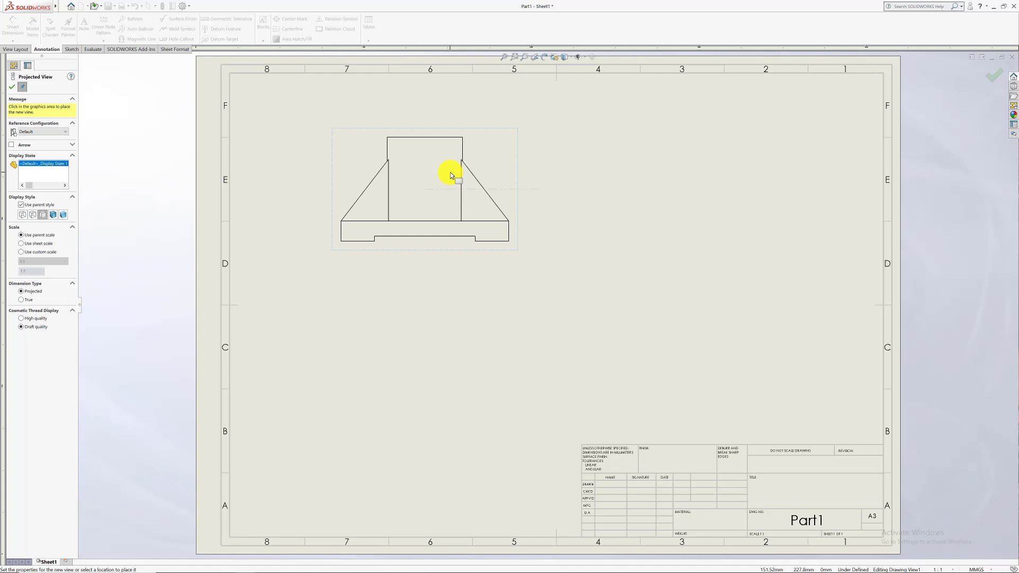
click(444, 80)
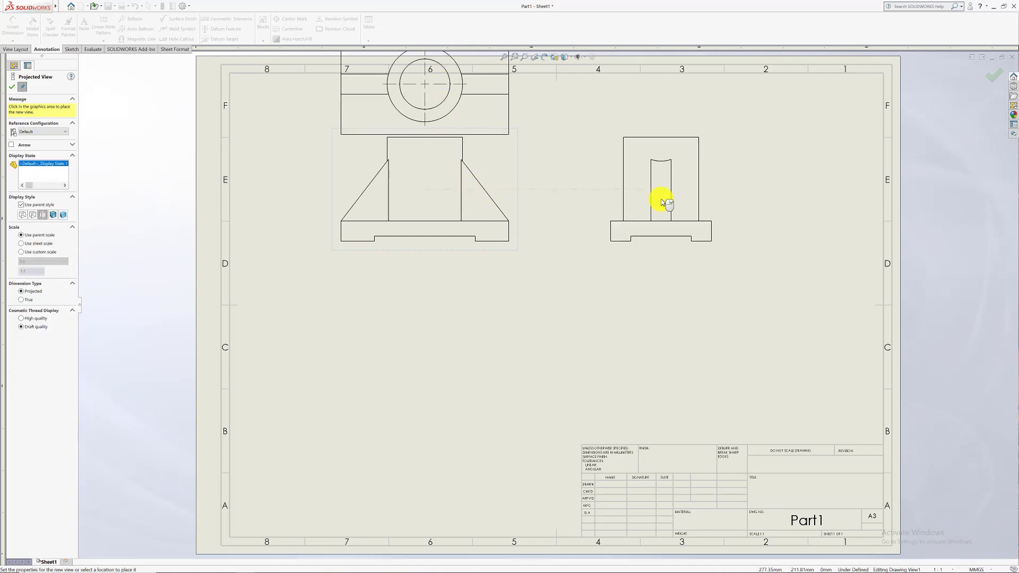
click(584, 263)
- Reposition the front and top views lower, inside the sheet border
scroll(553, 221, down, 2)
scroll(543, 231, up, 1)
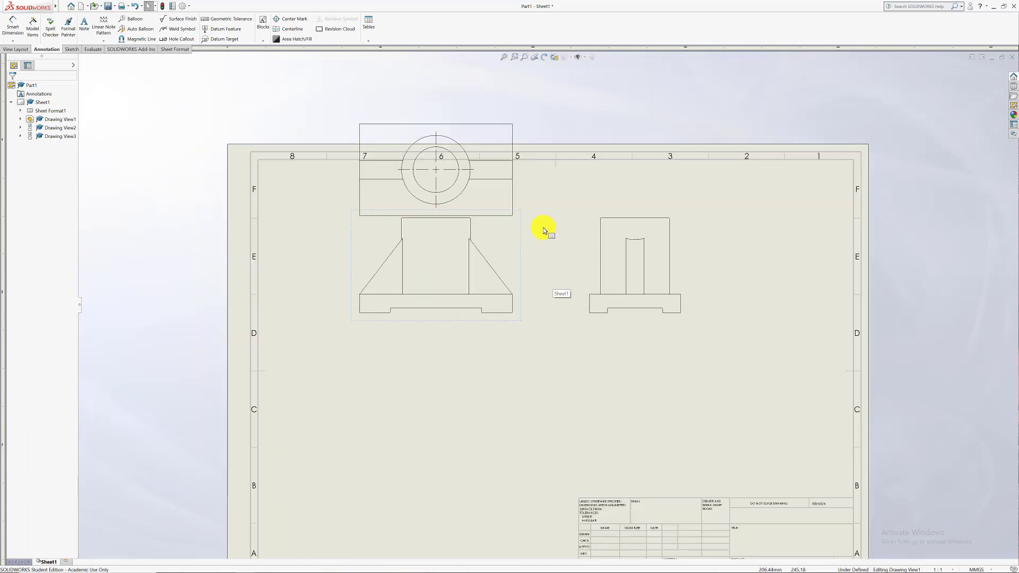
scroll(543, 230, up, 2)
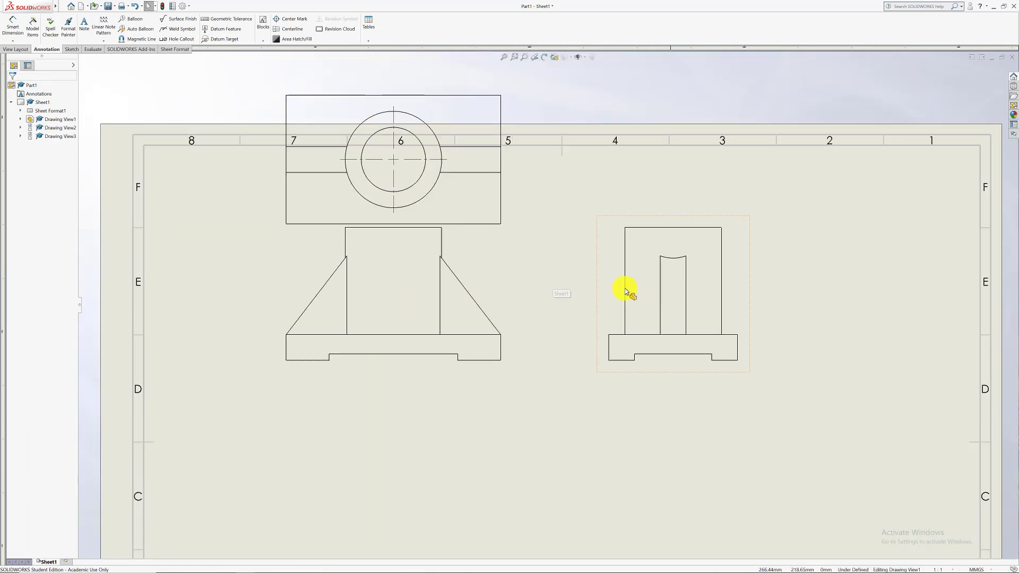
scroll(528, 288, up, 1)
scroll(539, 319, down, 3)
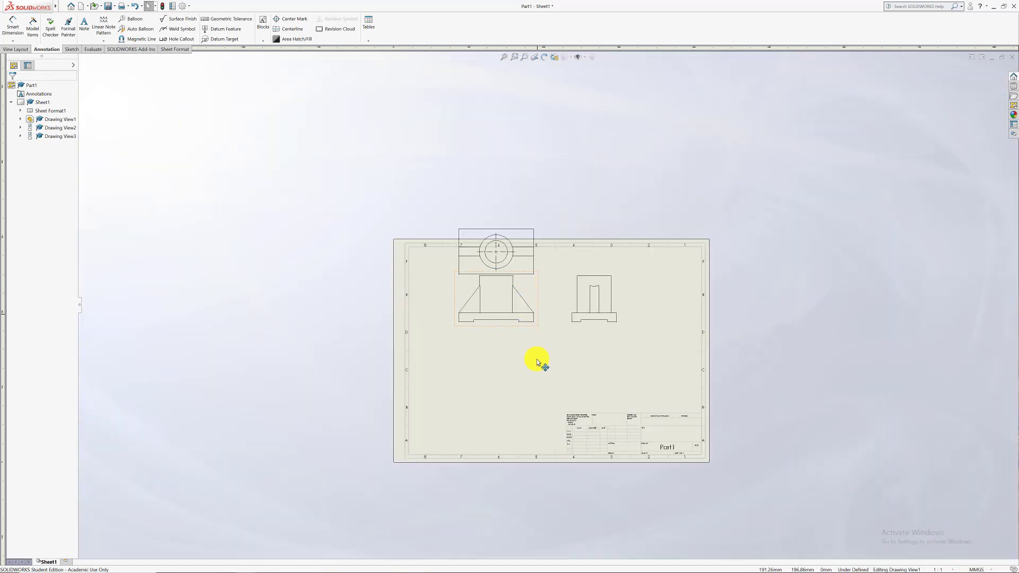
drag(538, 362, 524, 380)
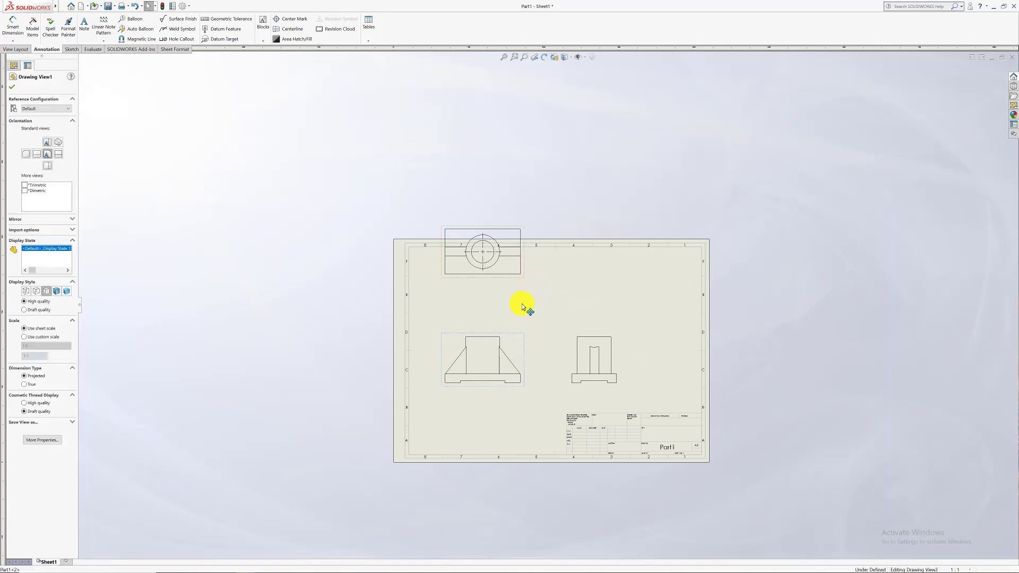
drag(499, 260, 562, 295)
scroll(563, 300, down, 1)
click(565, 303)
scroll(552, 319, up, 3)
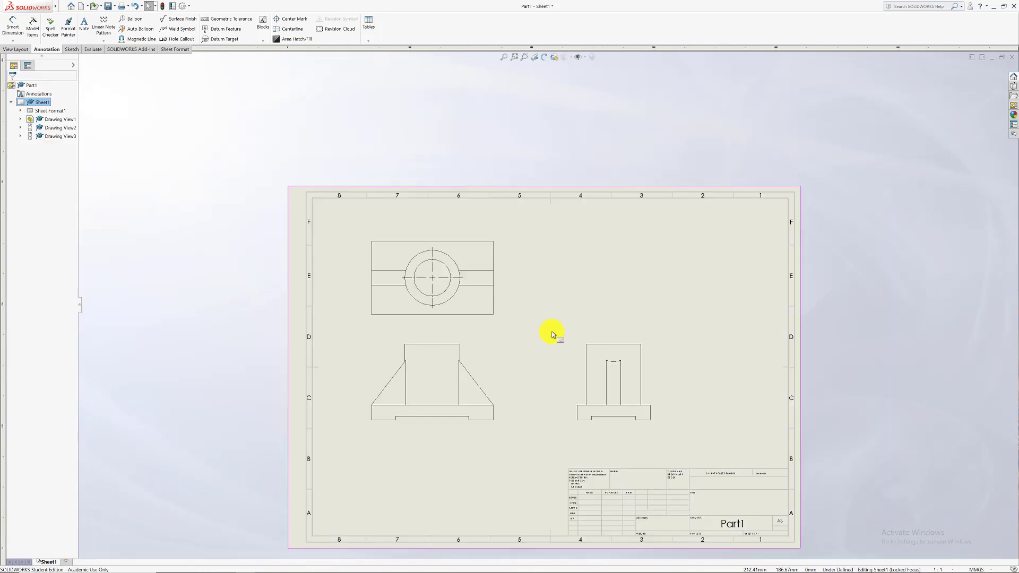
- Project an isometric view from the front view at upper right, then close the drawing
click(22, 51)
click(47, 29)
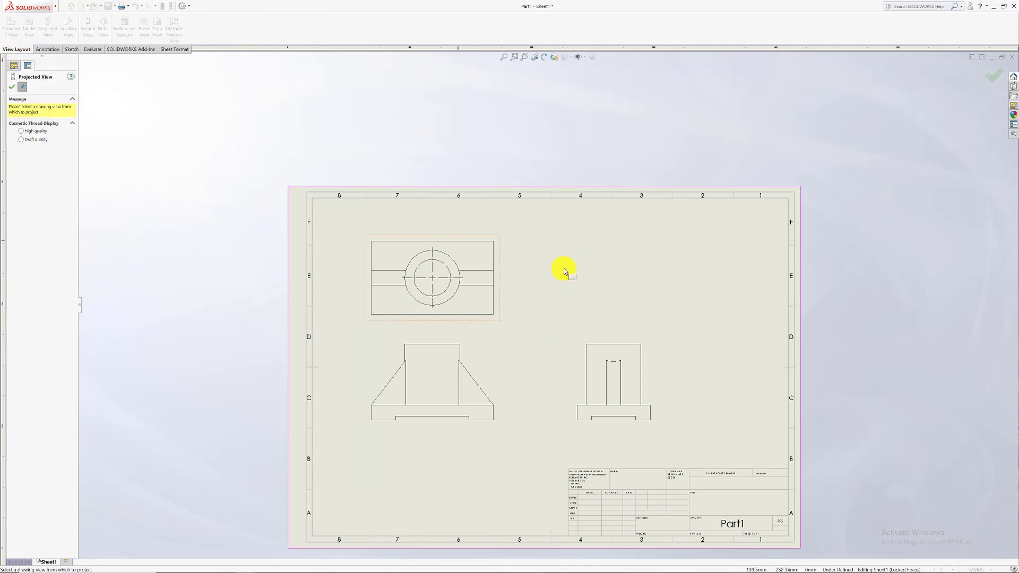
click(488, 382)
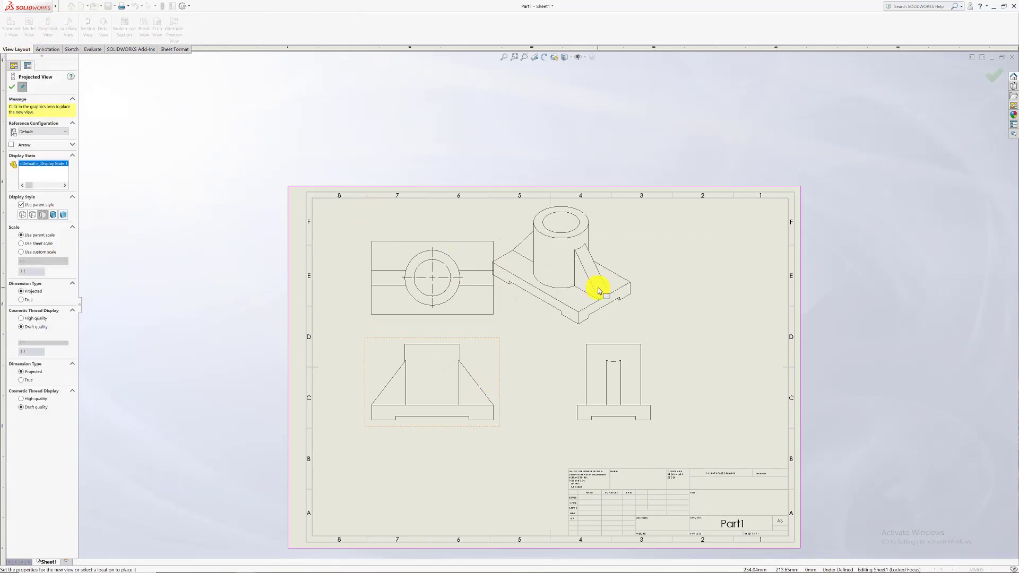
click(621, 271)
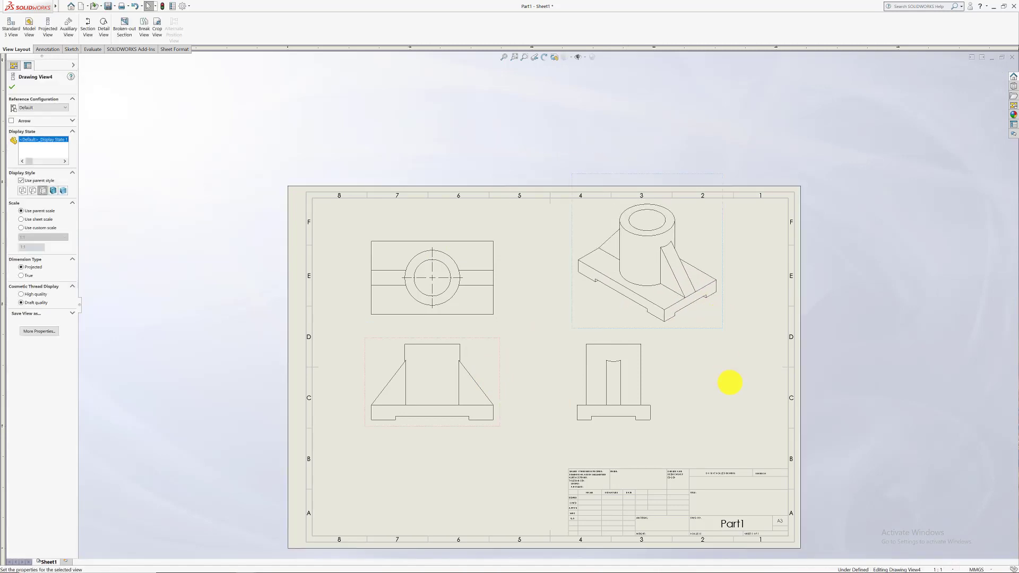
click(727, 379)
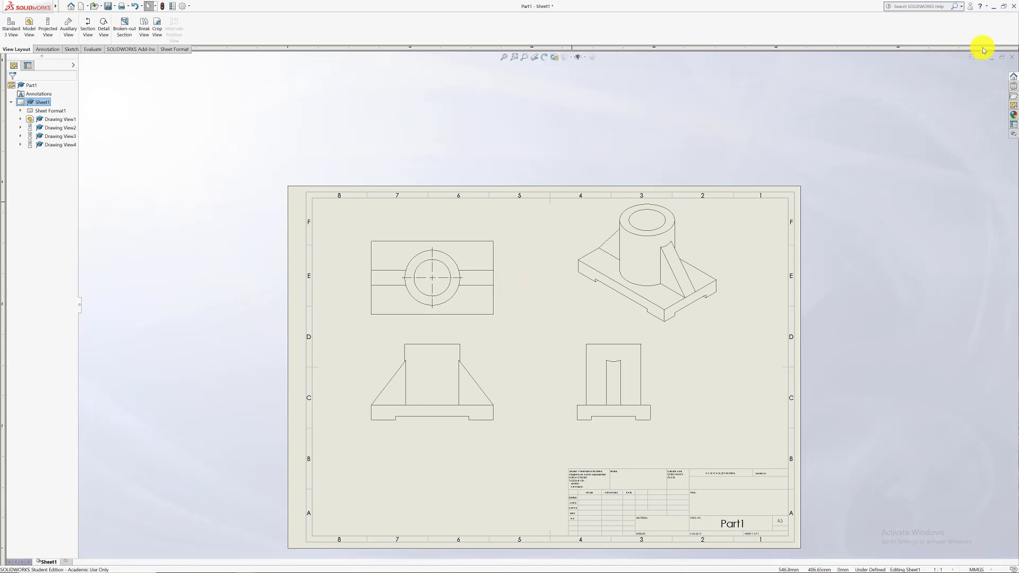
click(1013, 58)
- Discard the drawing's changes and start a new A3 (ISO) drawing
click(455, 296)
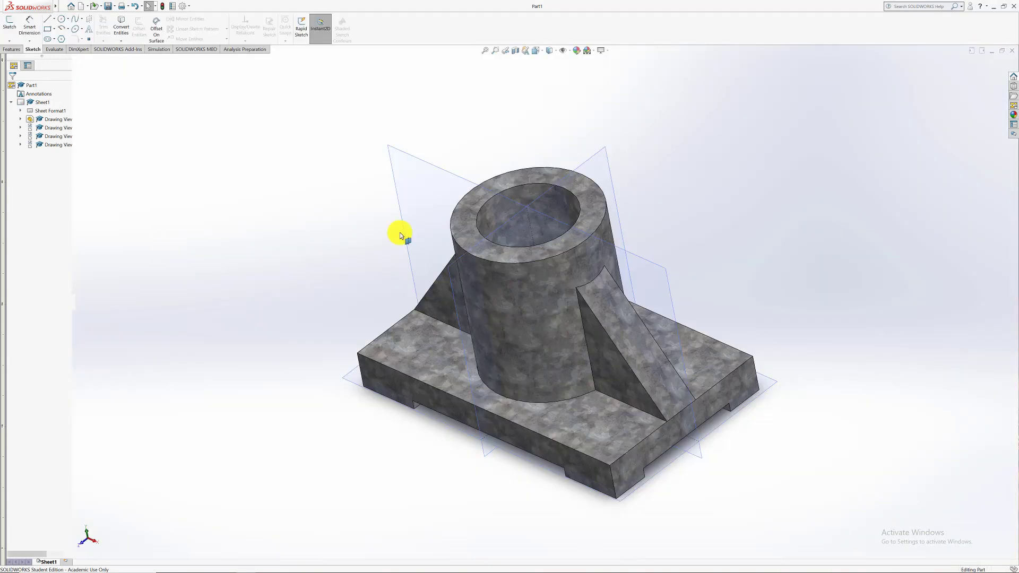
click(81, 6)
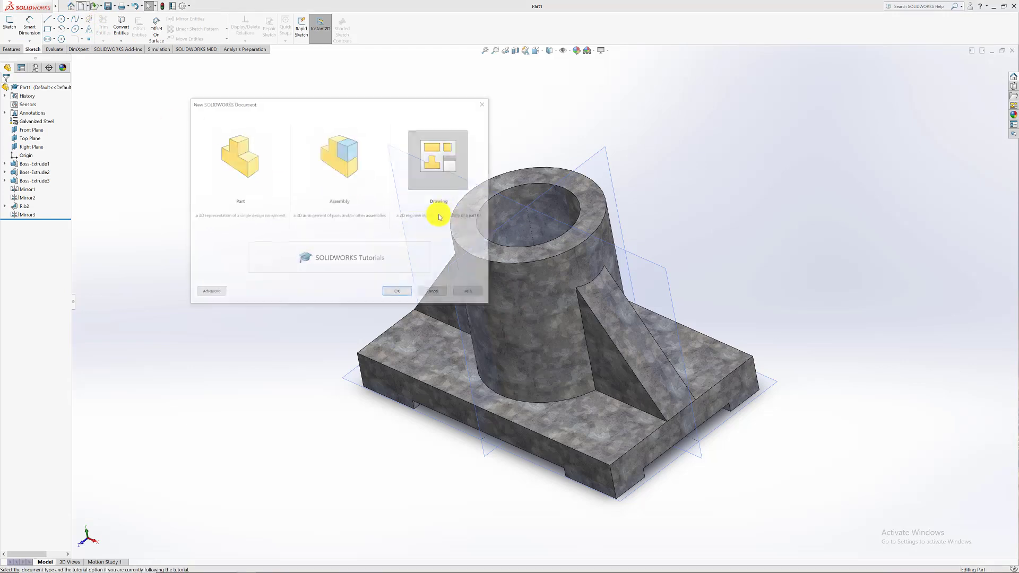
double_click(441, 204)
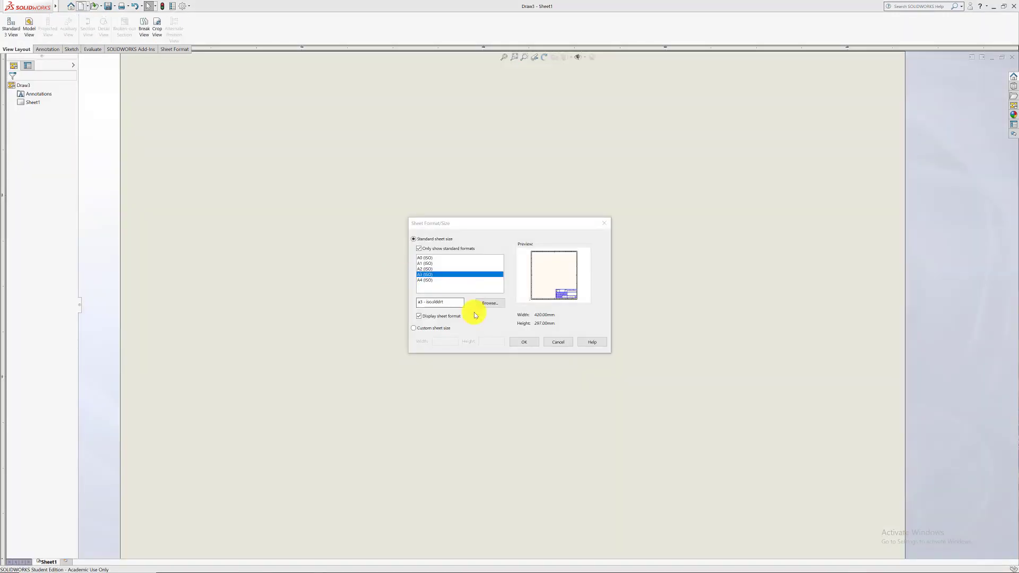
click(523, 342)
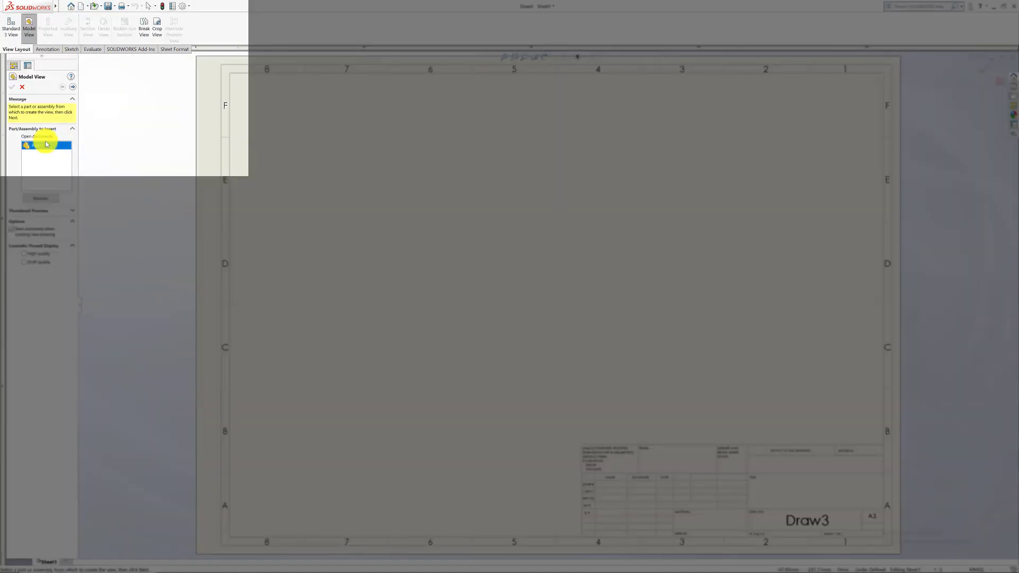
- Generate Part1's Standard 3 View layout on the sheet
click(11, 31)
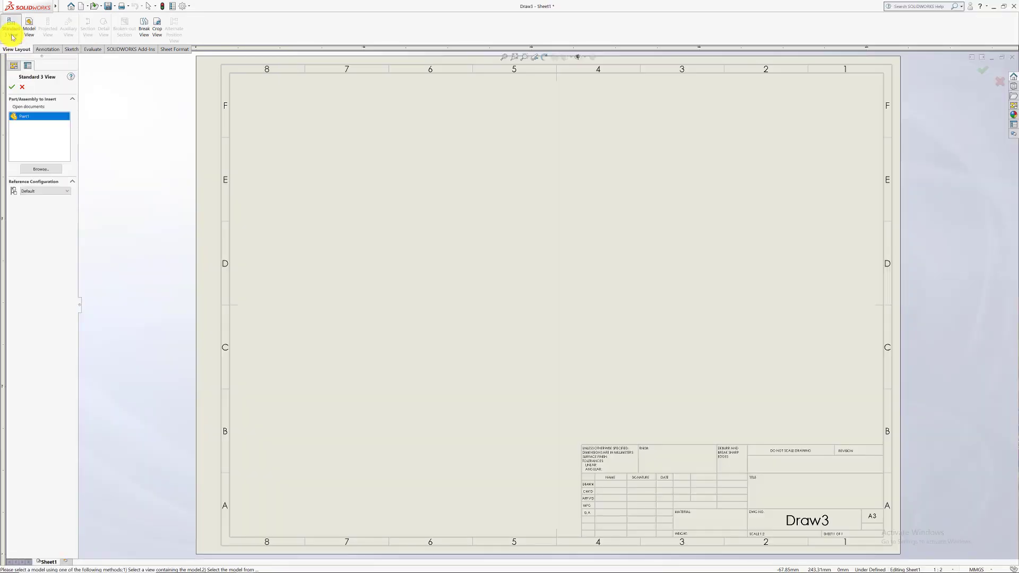
double_click(22, 113)
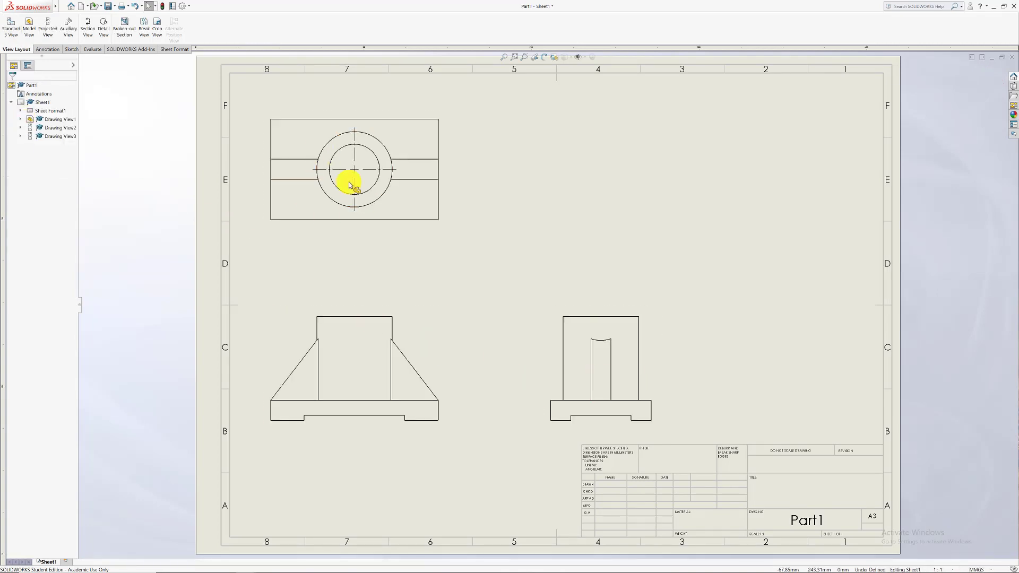
click(459, 279)
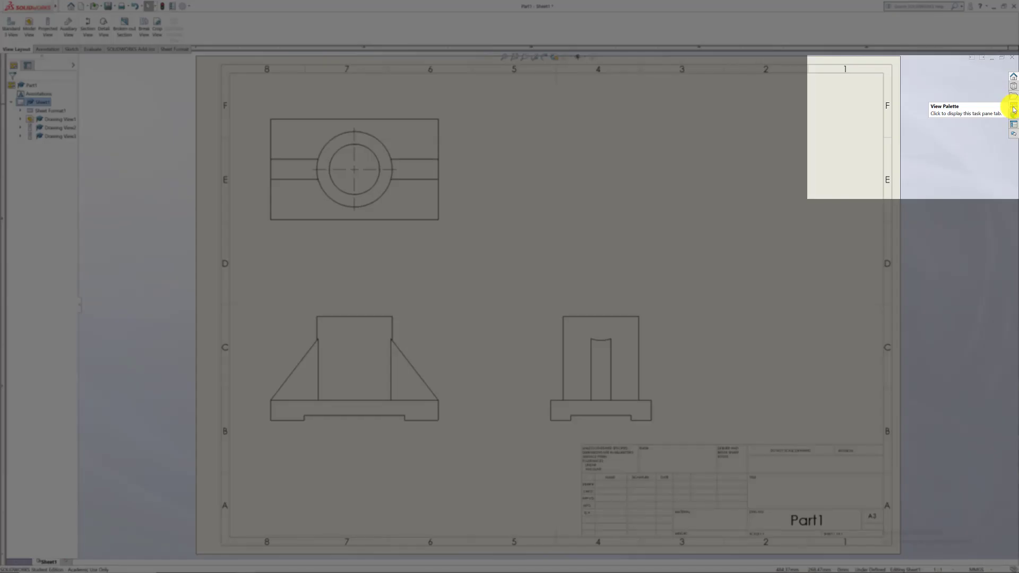
- Drag a Dimetric view of Part1 from the View Palette to the sheet's upper right
click(1014, 110)
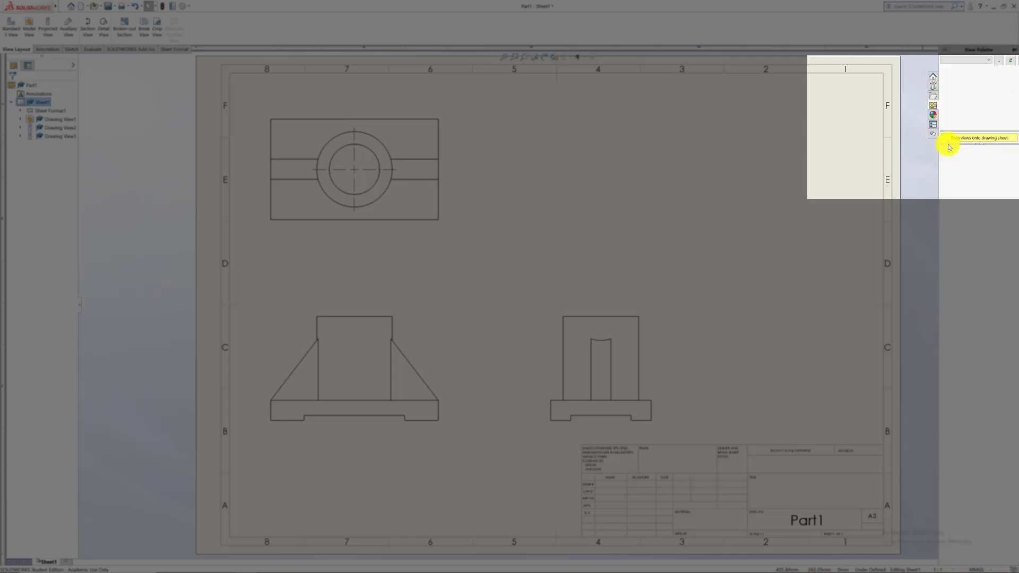
click(962, 60)
click(961, 69)
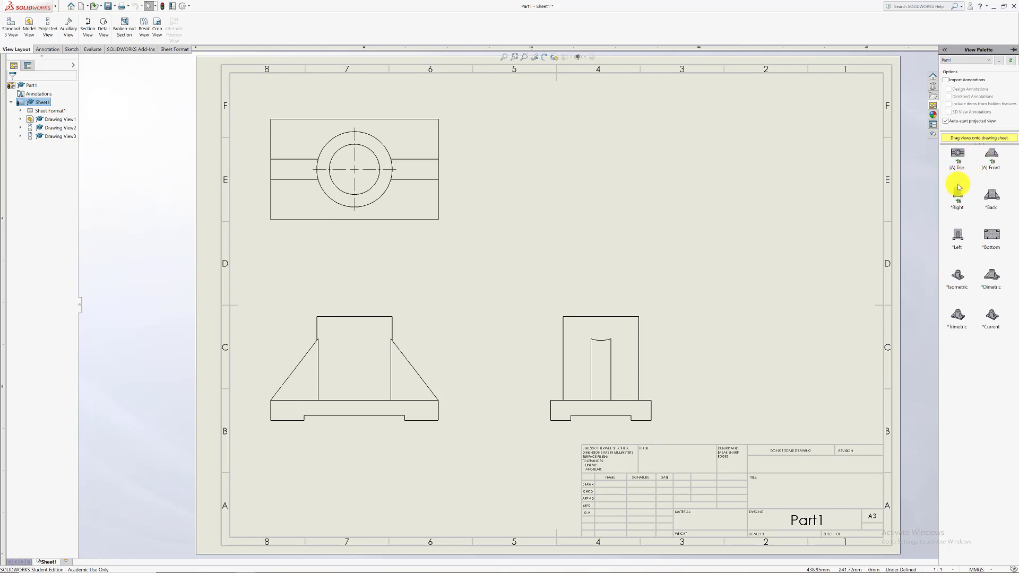
click(980, 61)
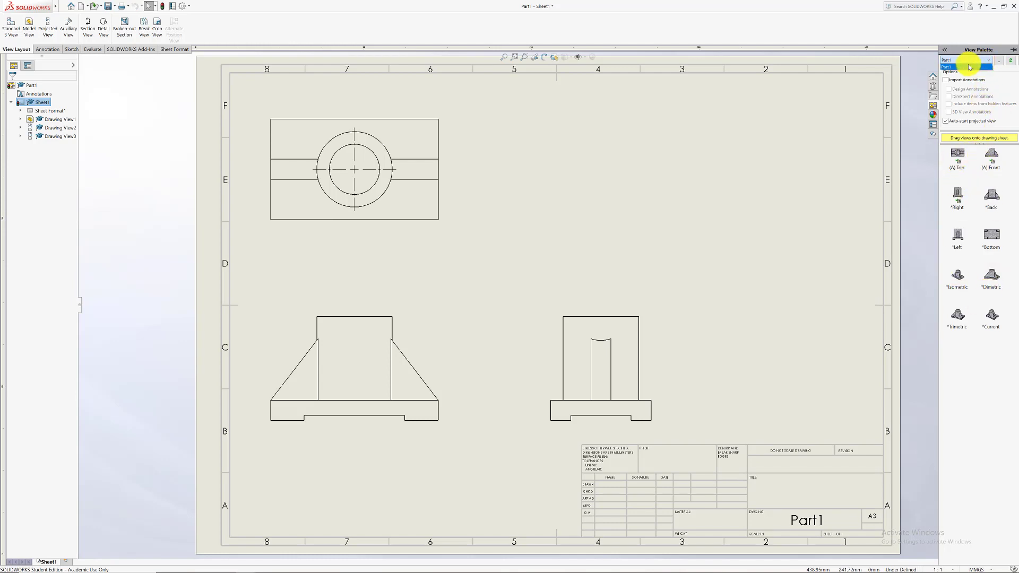
click(971, 68)
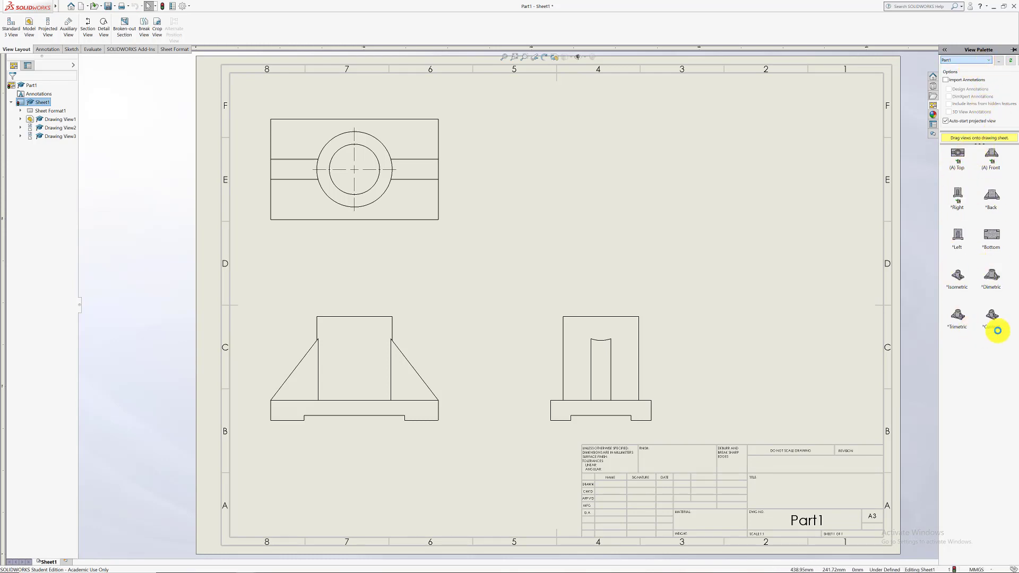
mouse_move(994, 275)
mouse_down()
mouse_move(676, 216)
mouse_move(685, 234)
mouse_up()
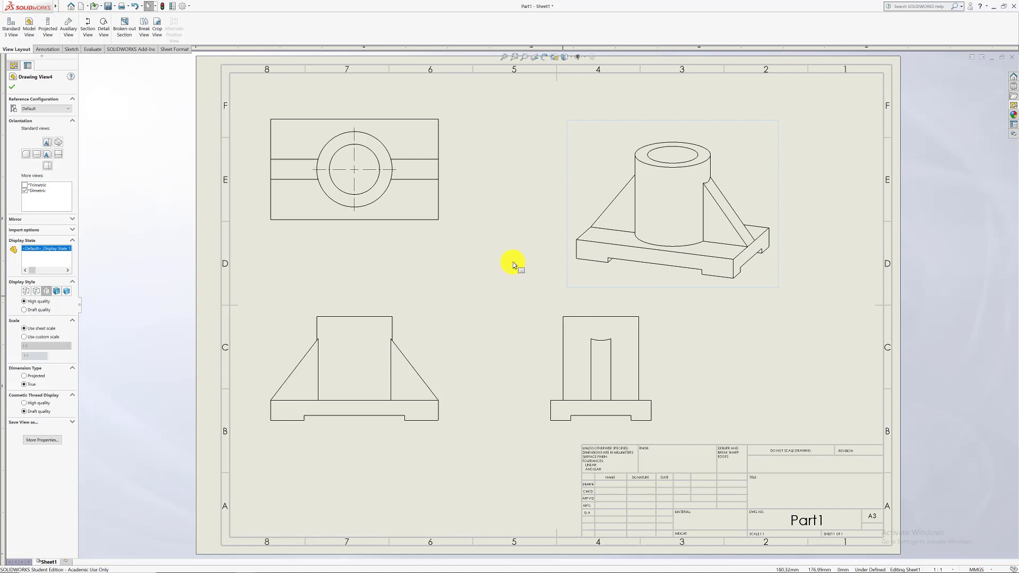
click(491, 208)
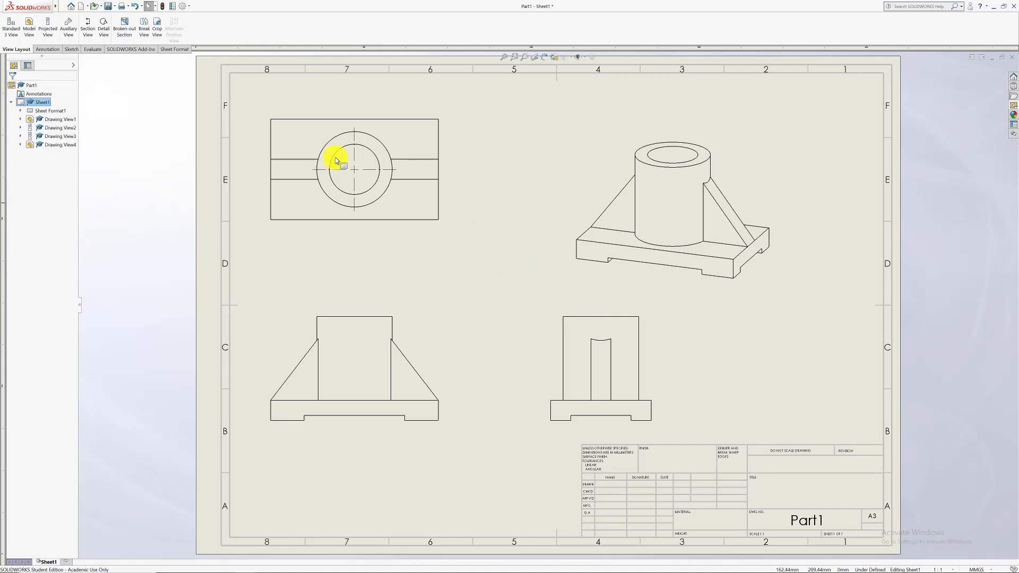
- Add a projected pictorial view from the front view at the sheet's left
click(48, 27)
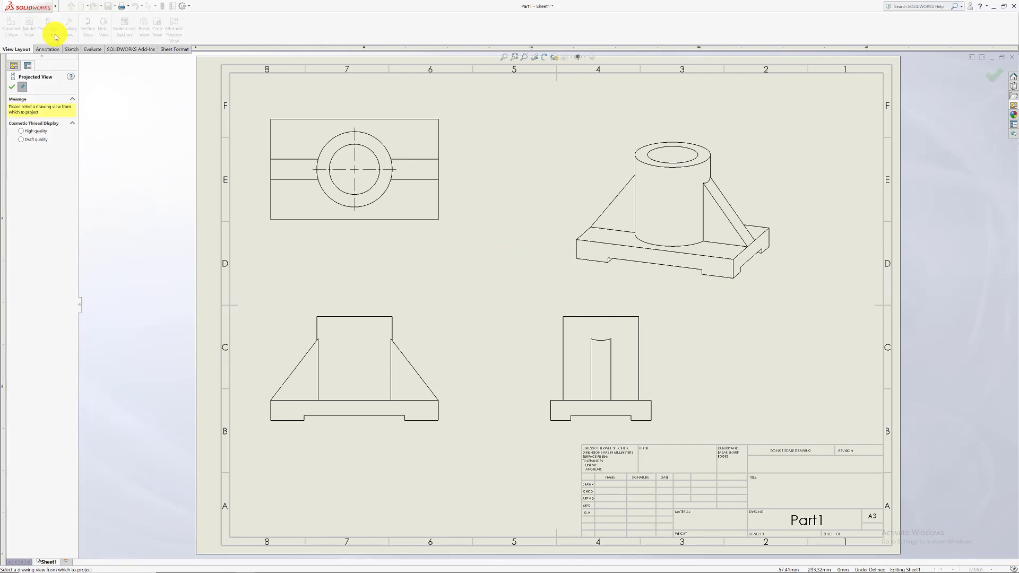
click(401, 335)
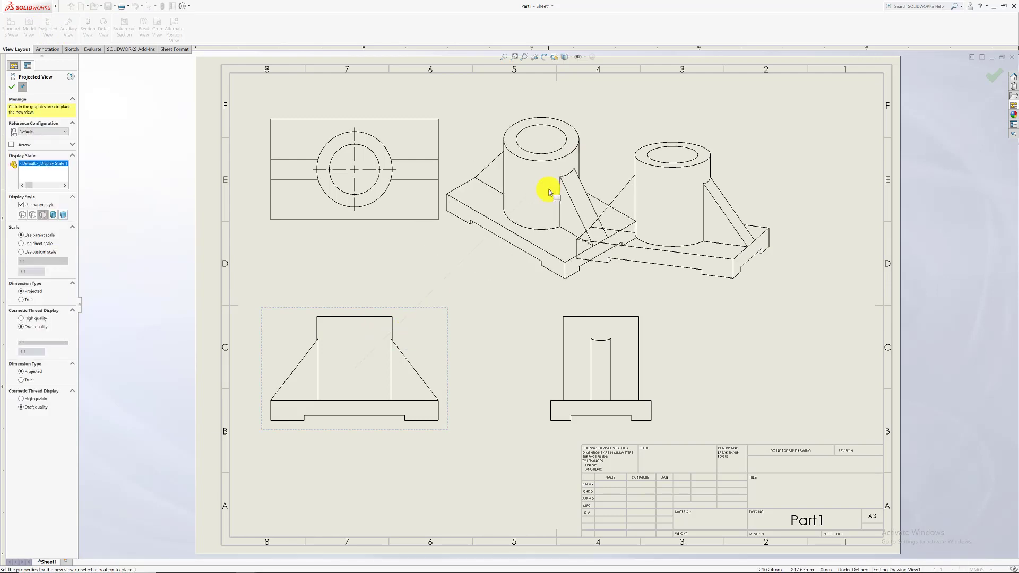
click(163, 268)
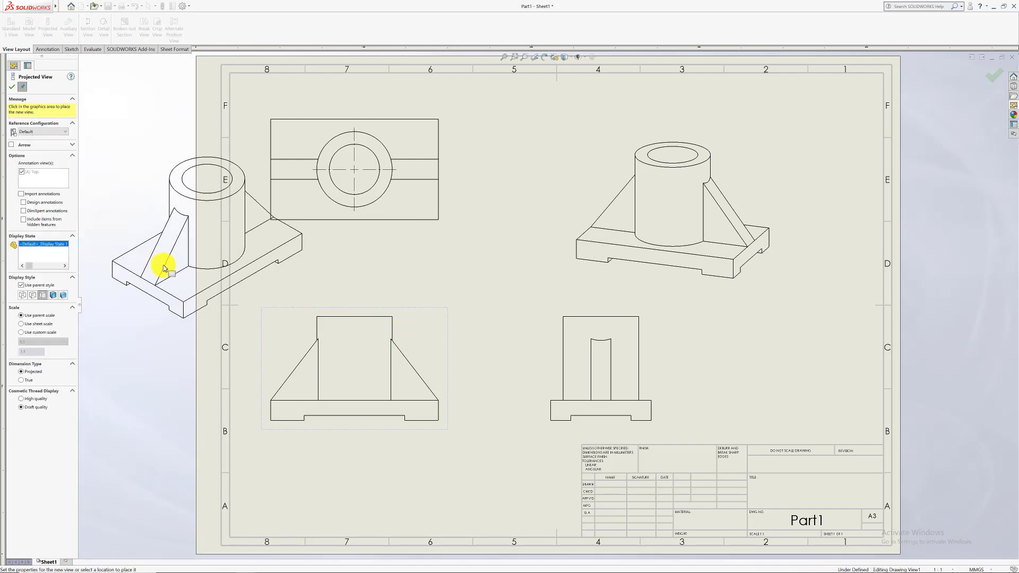
key(Escape)
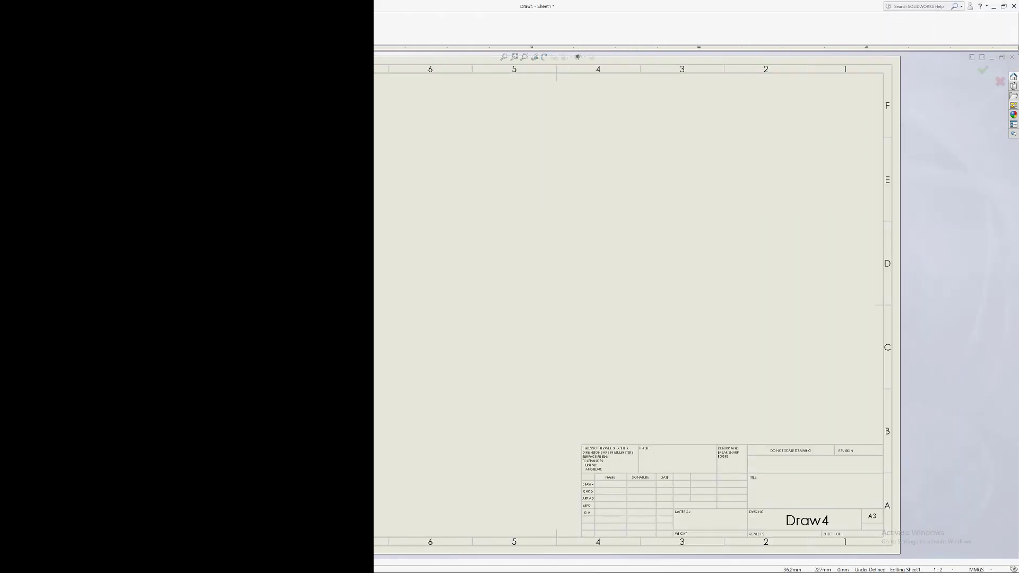
- Place Part1's front view with top and right-side projected views
double_click(42, 147)
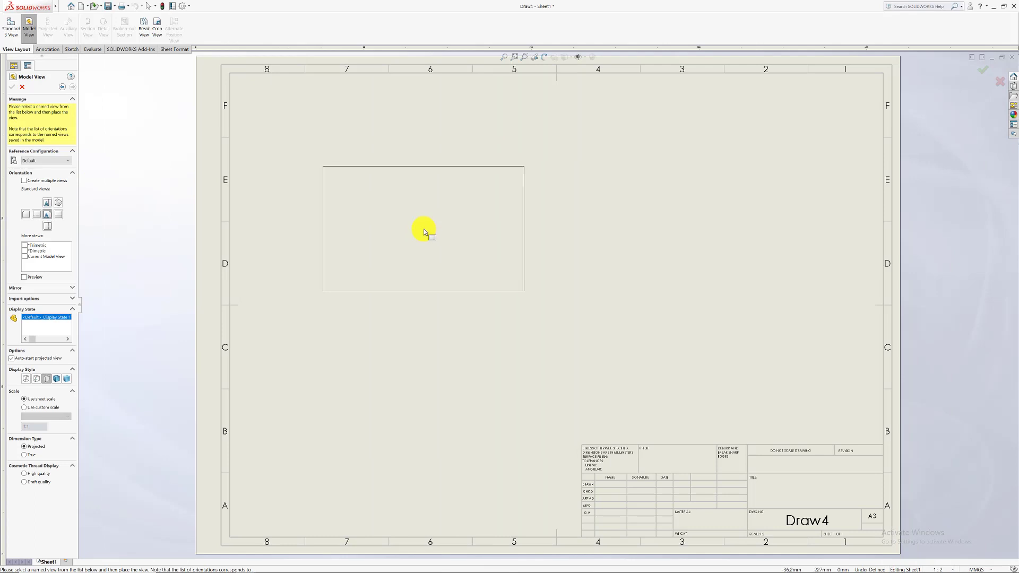
click(417, 334)
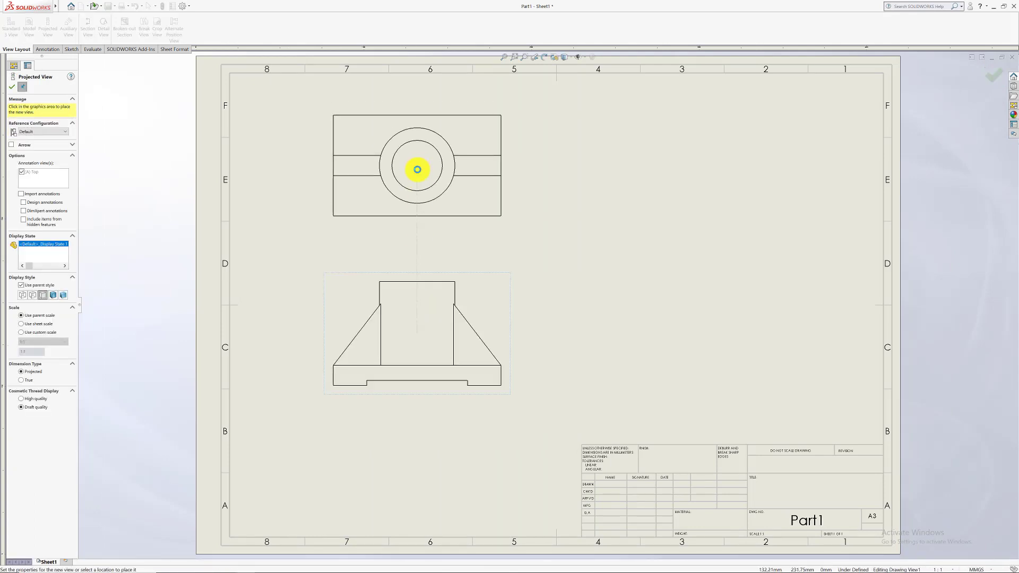
click(418, 170)
click(660, 348)
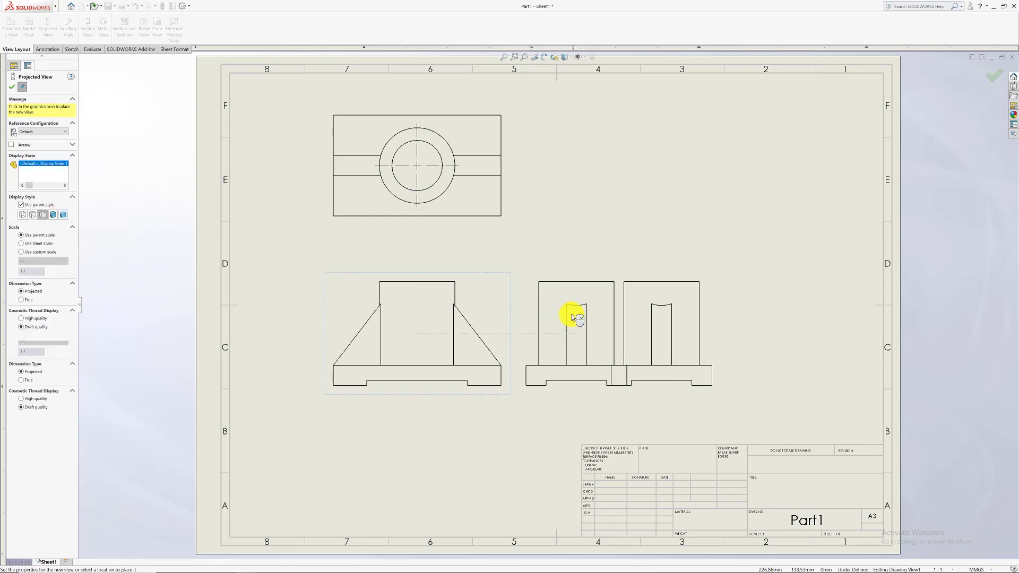
key(Escape)
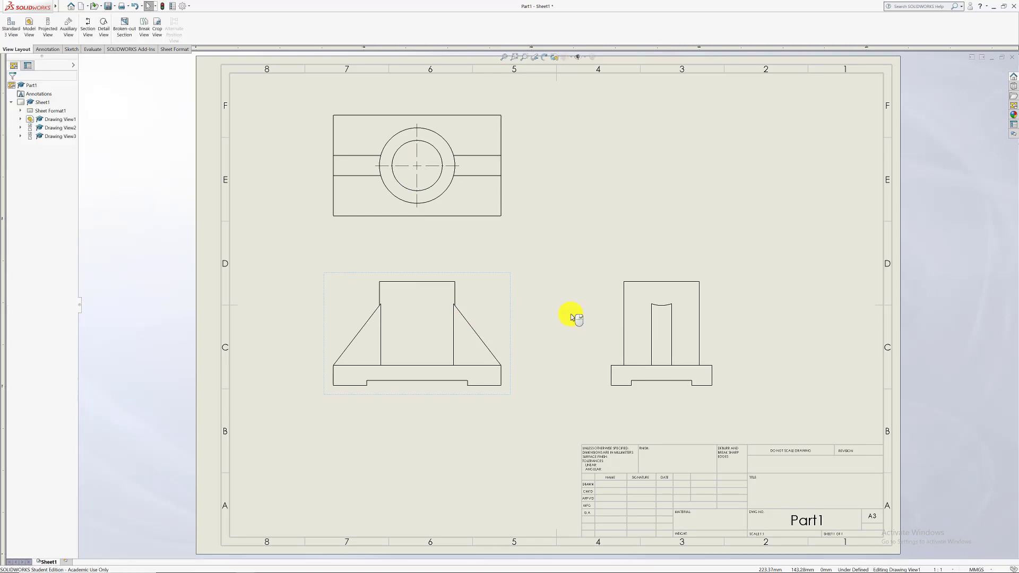
- Project an isometric view from the front view and position it at the top right
click(43, 33)
click(484, 309)
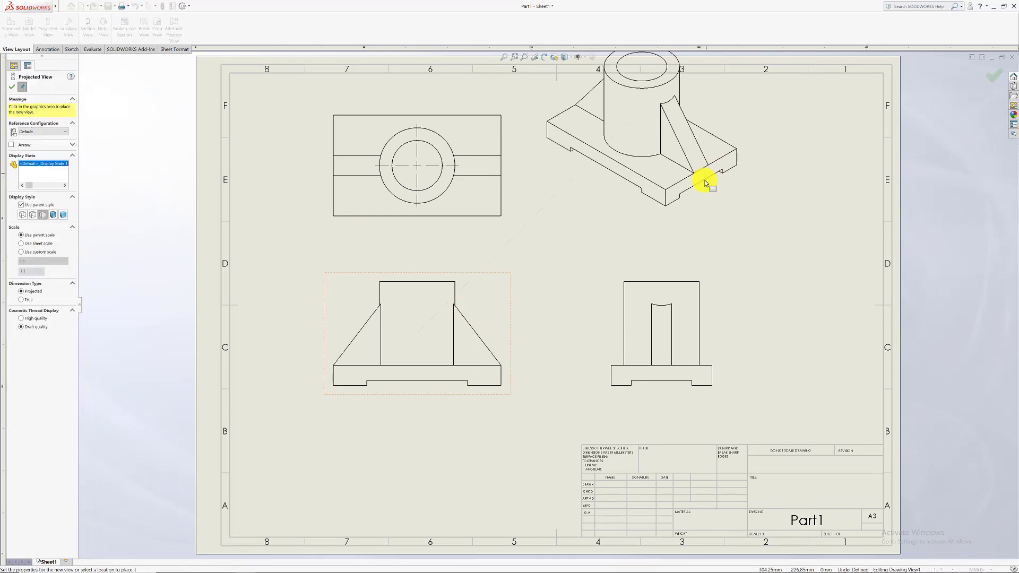
click(694, 197)
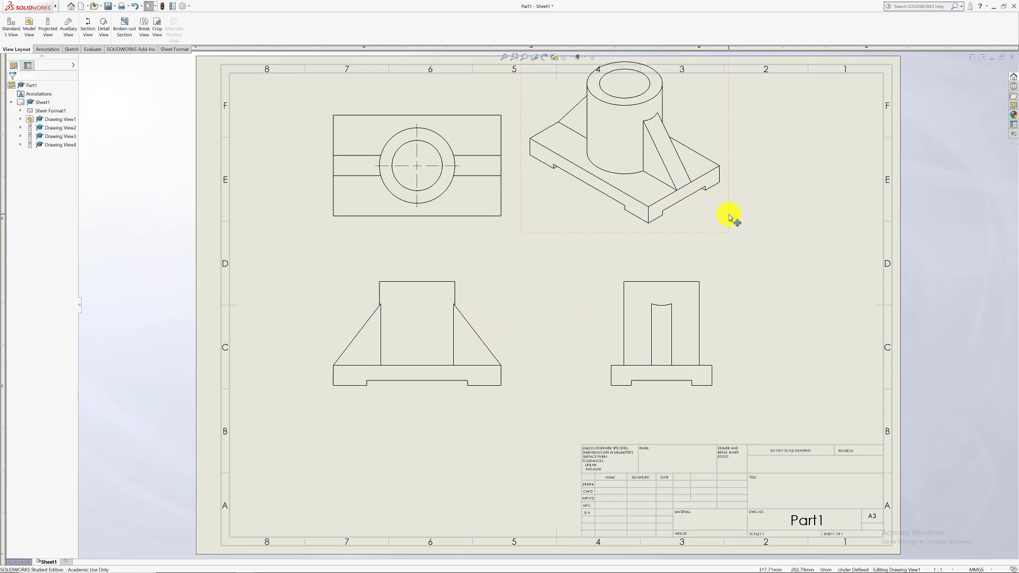
drag(730, 218, 792, 251)
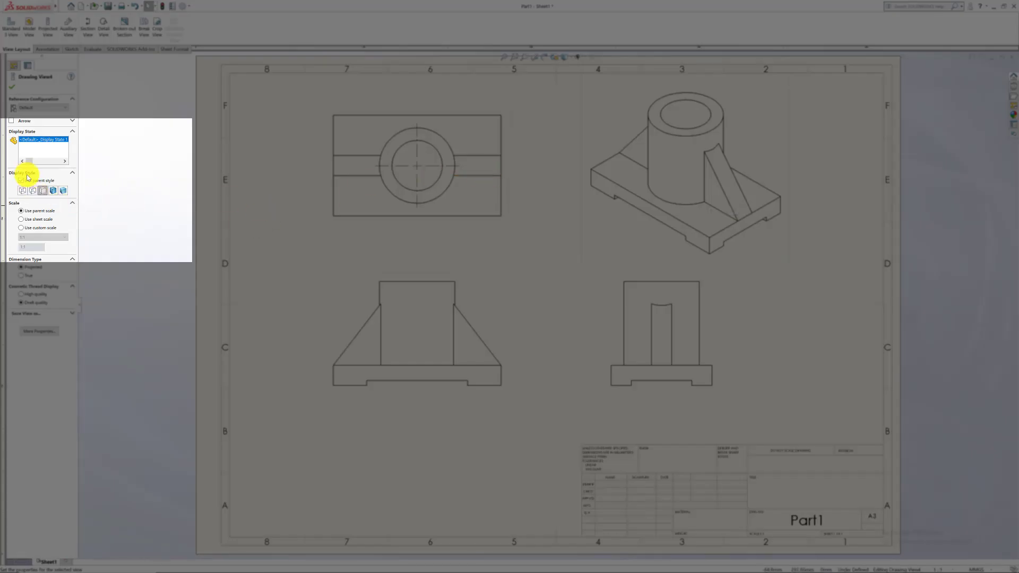
- Switch Drawing View4 off its parent style to Shaded With Edges display
click(21, 180)
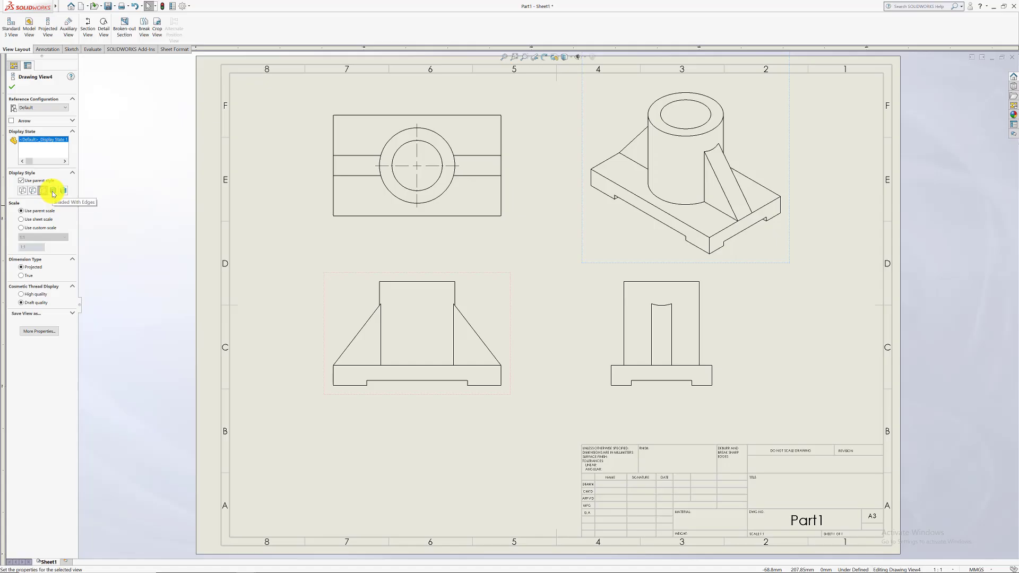
click(53, 191)
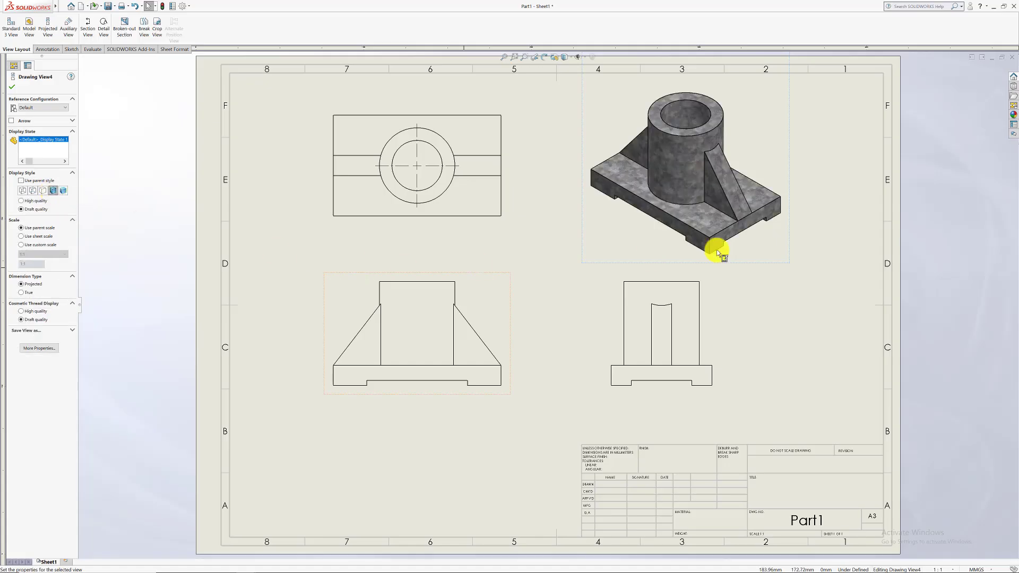
click(823, 336)
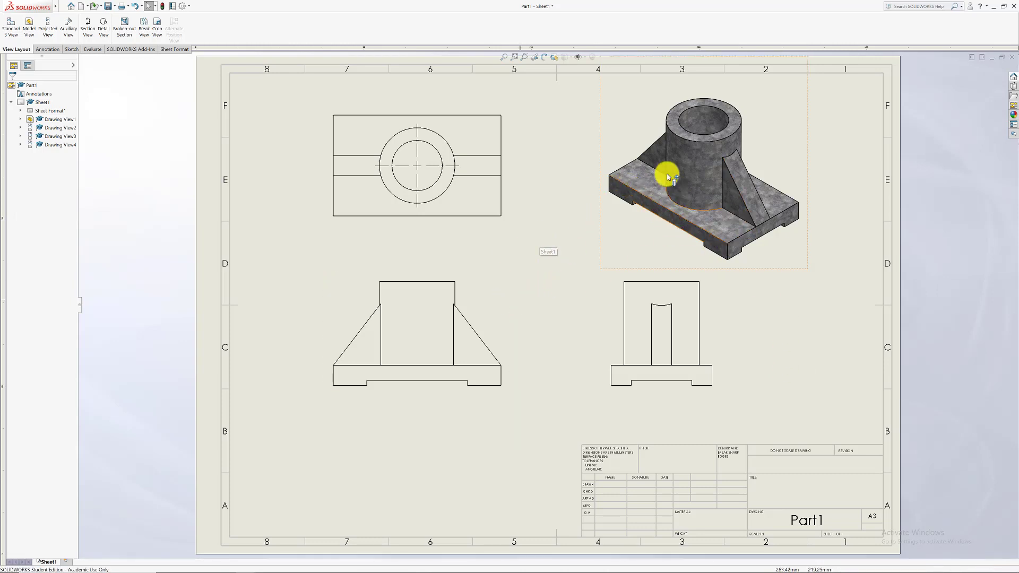
- Draw a horizontal section cutting line A-A through the top view's hole centre
right_click(453, 204)
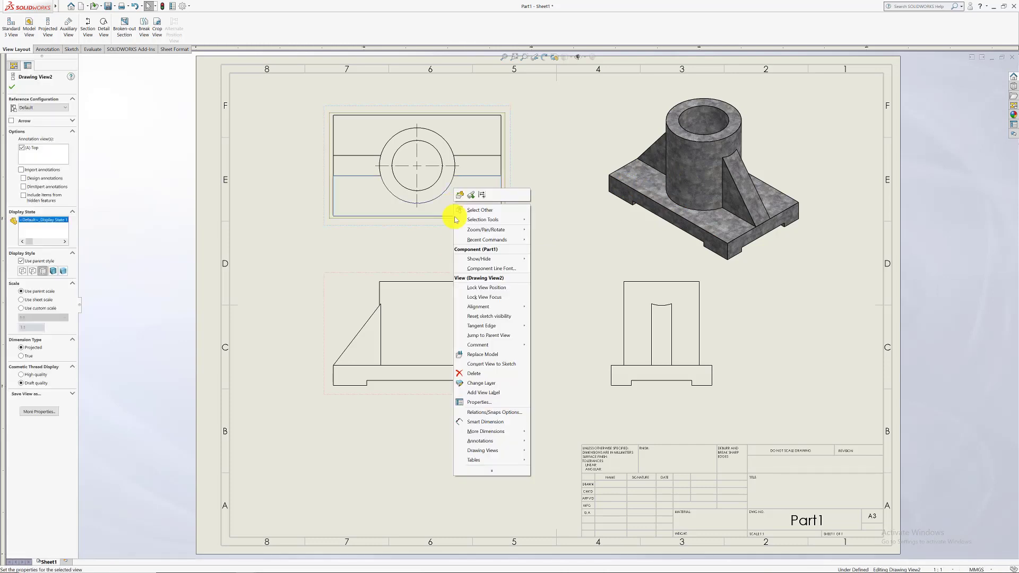
mouse_move(499, 456)
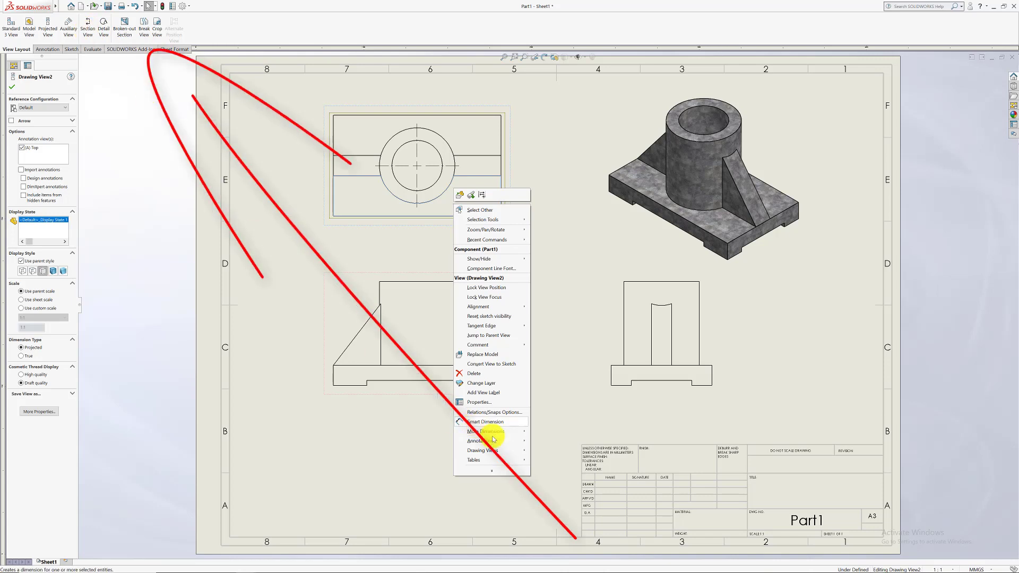
click(562, 479)
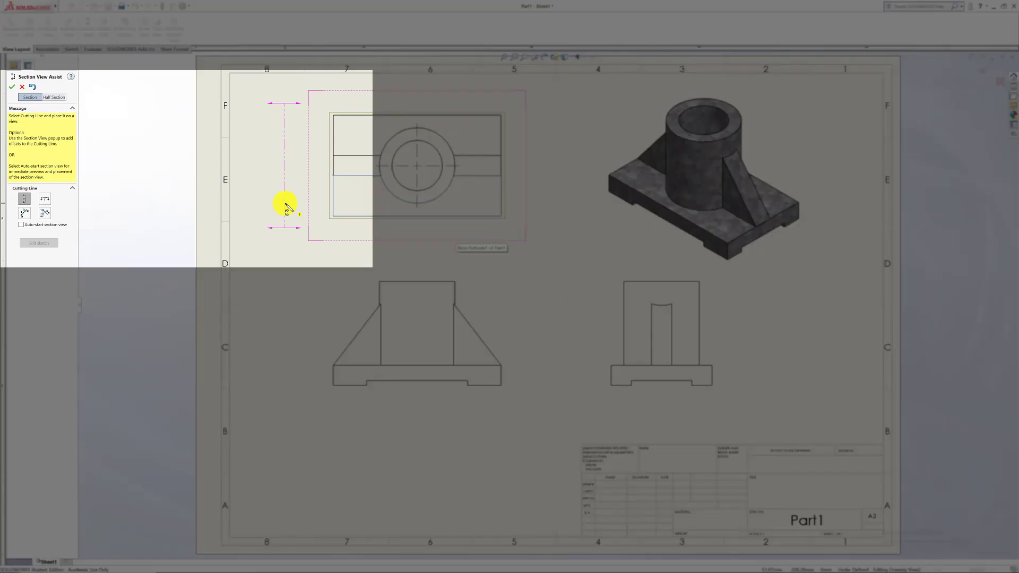
click(46, 200)
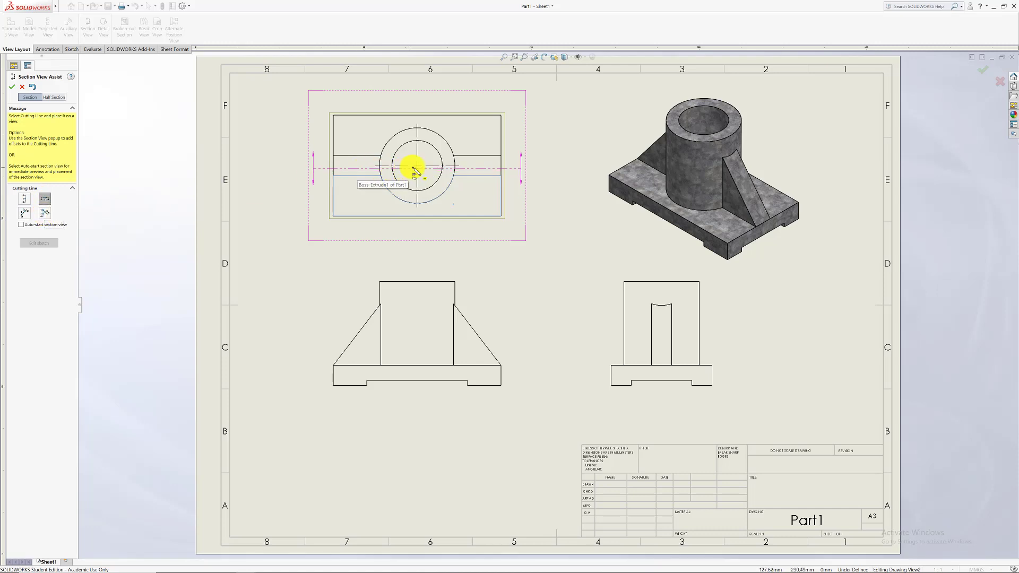
click(417, 169)
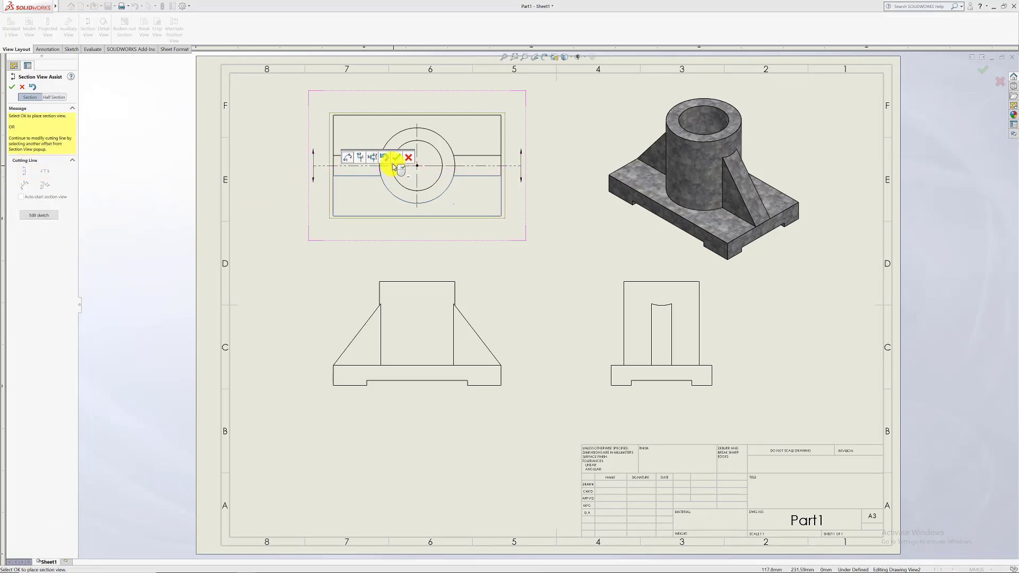
click(396, 160)
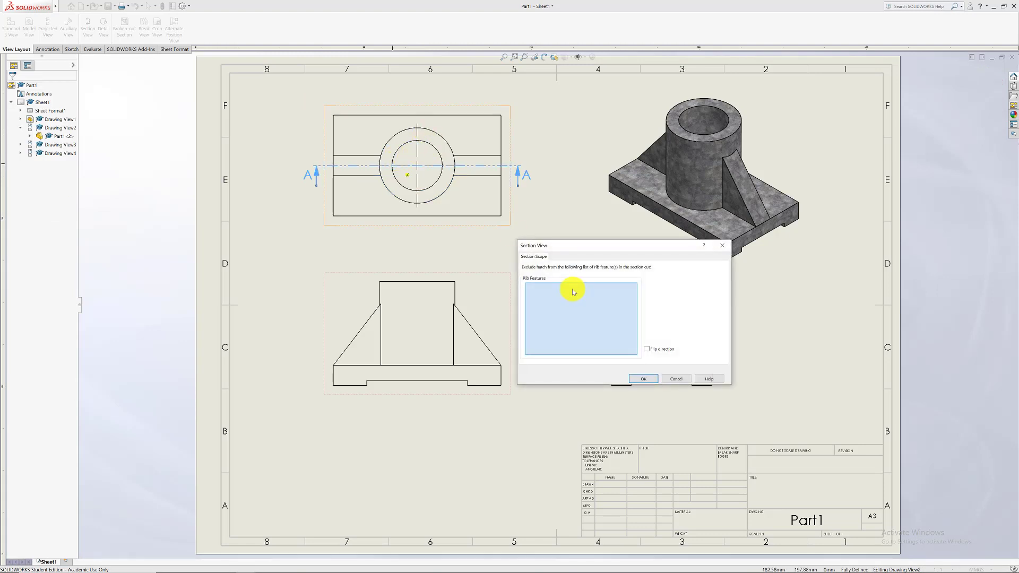
- Exclude both ribs, Rib2 and Mirror3, from the section hatching
drag(582, 244, 587, 237)
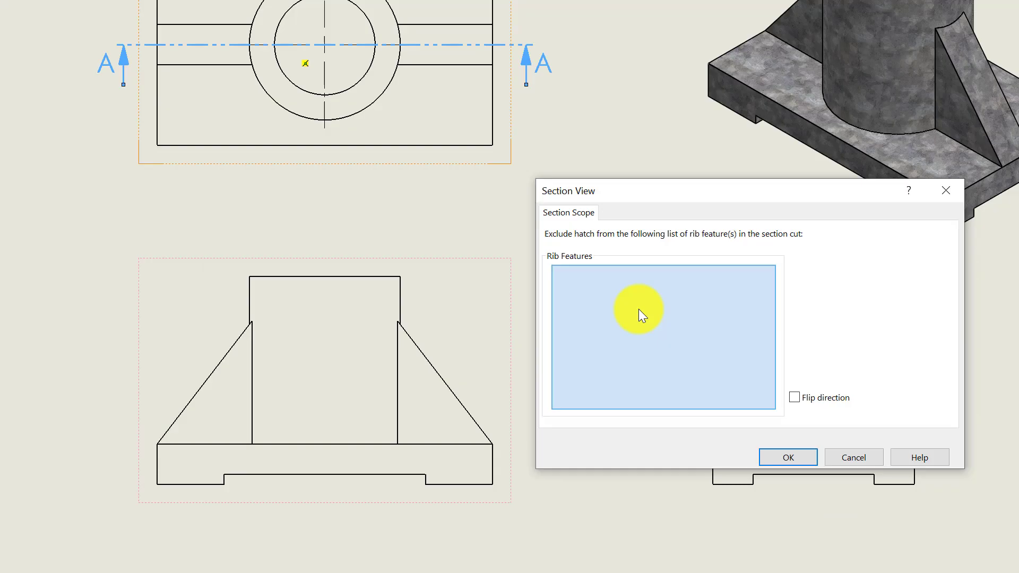
click(441, 63)
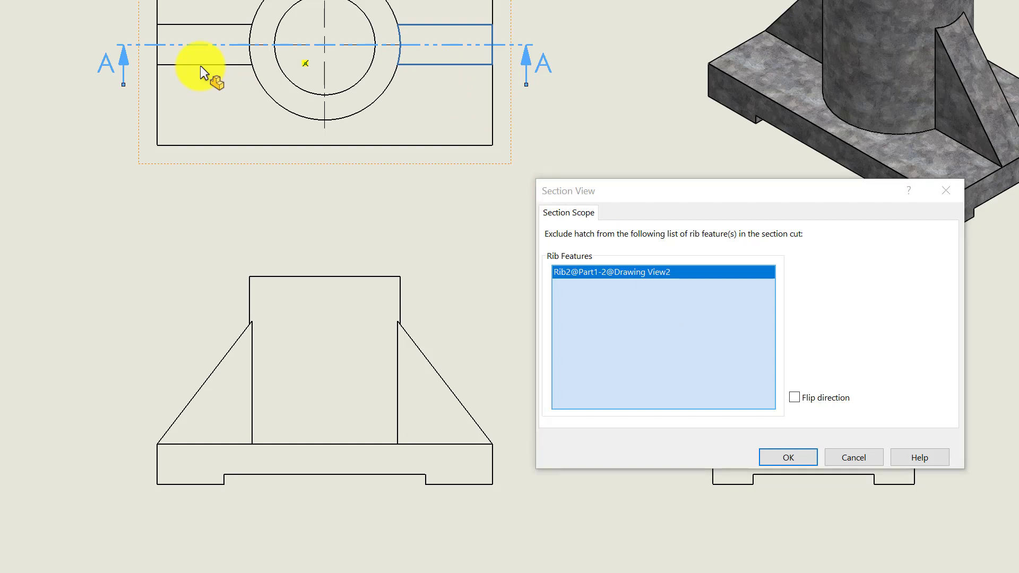
click(193, 30)
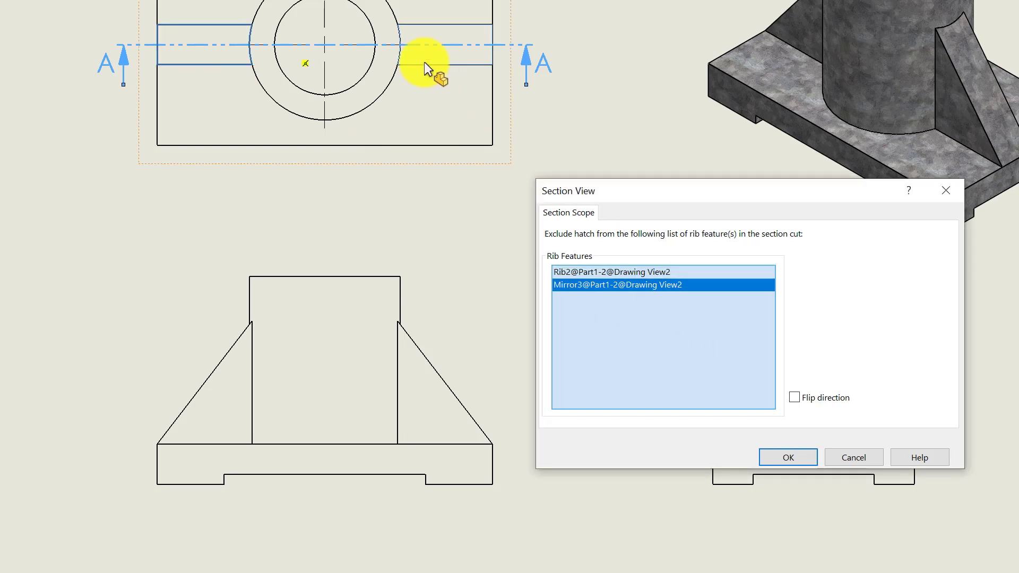
click(788, 460)
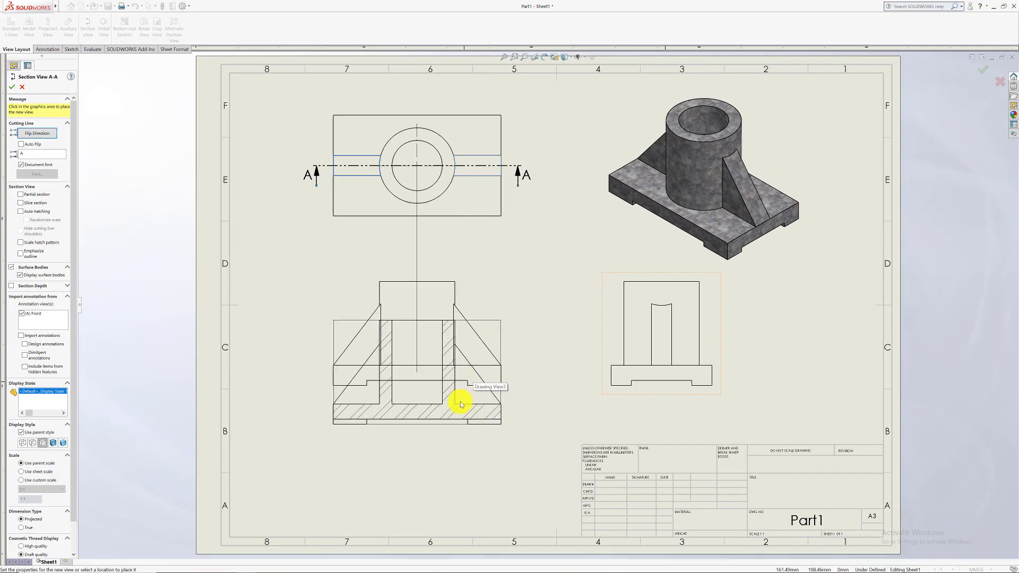
- Delete the front view and move section A-A up beneath the top view
click(469, 445)
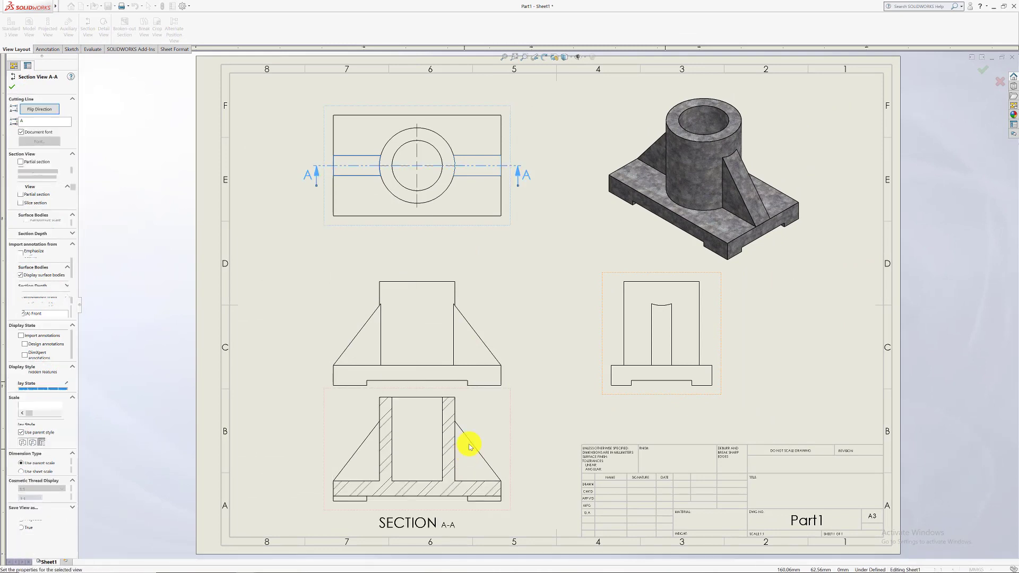
click(511, 364)
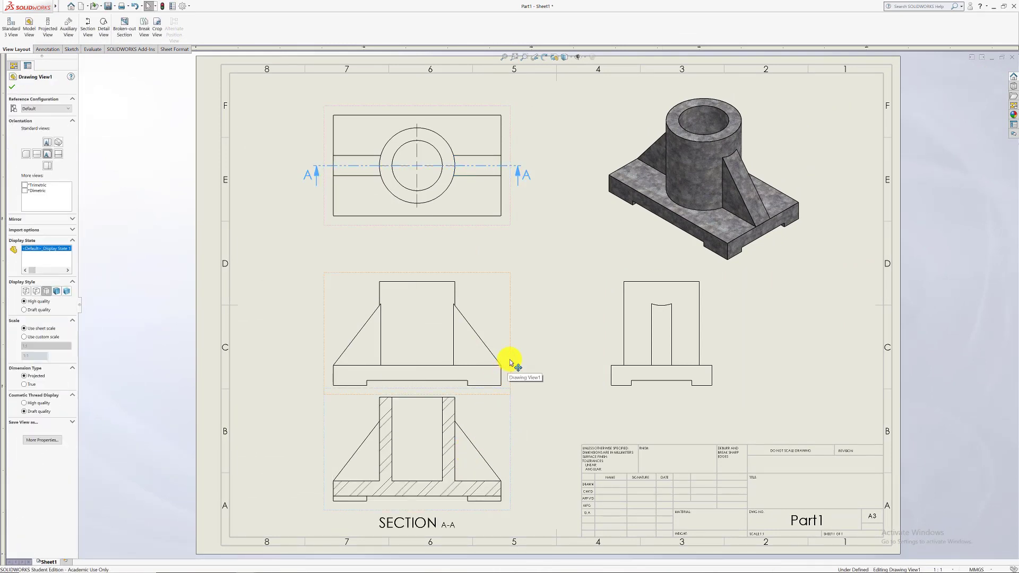
key(Delete)
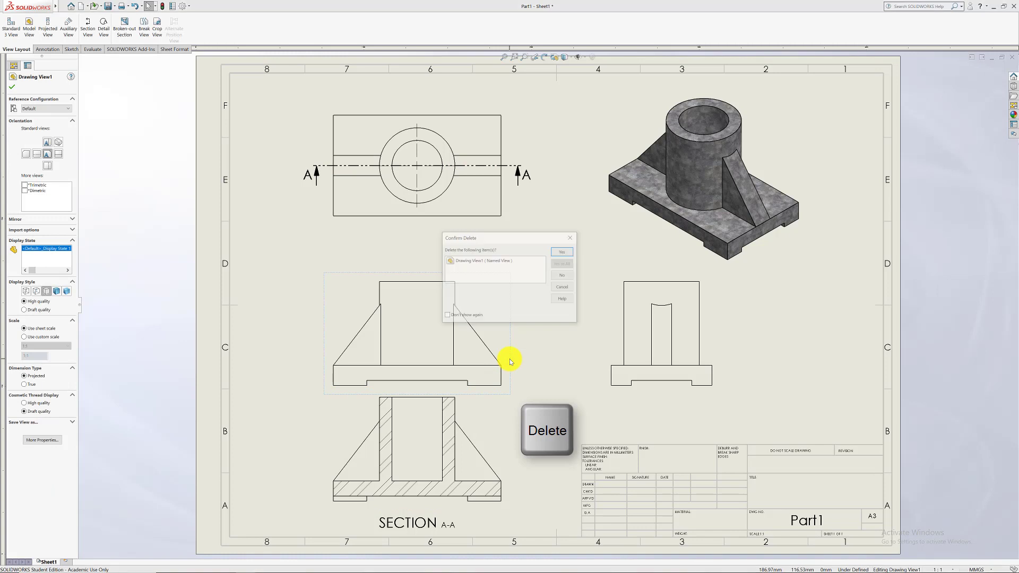
click(562, 256)
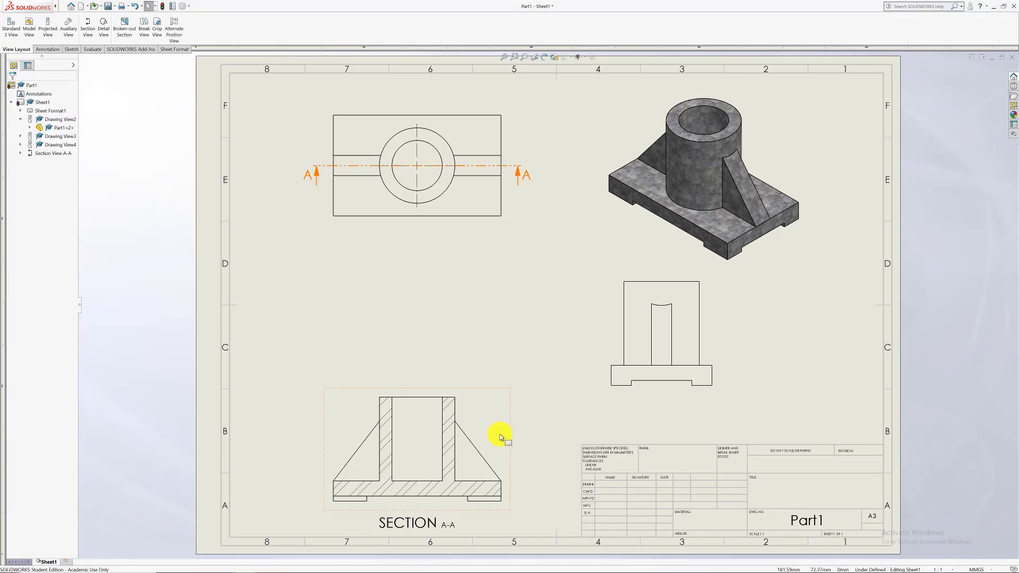
drag(514, 396, 519, 314)
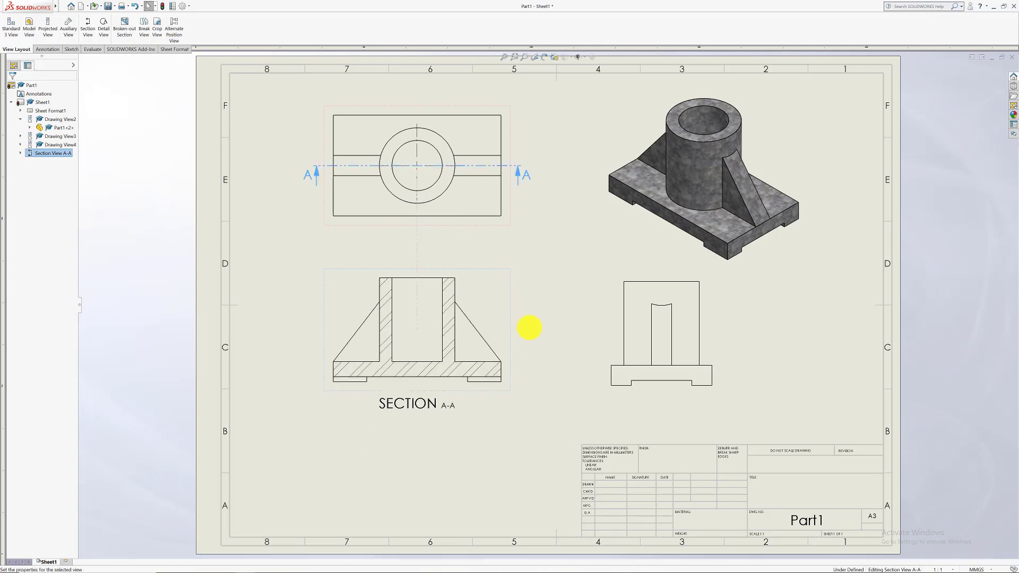
click(154, 98)
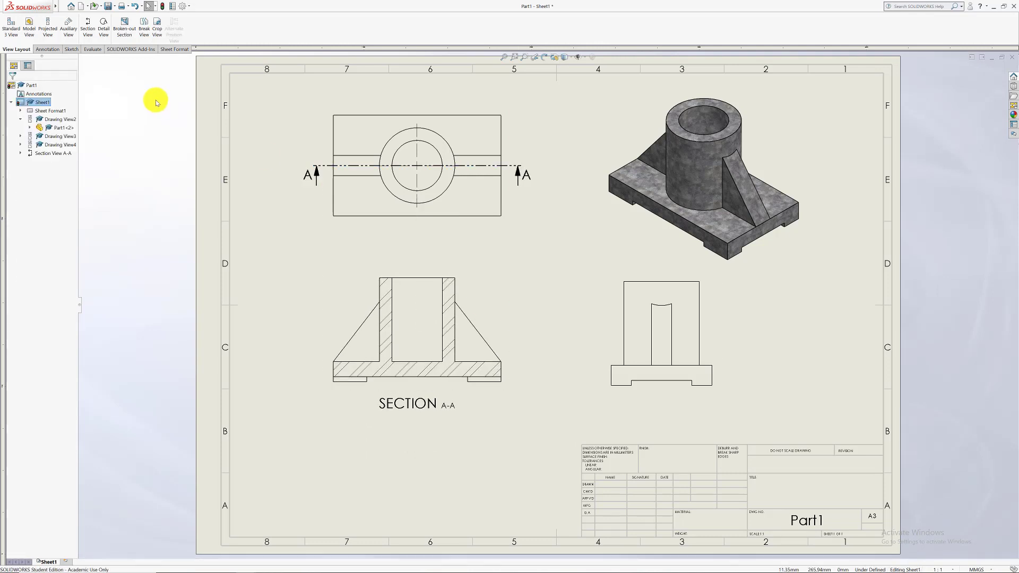
- Add a side view projected from section A-A, delete the old side view and shift the new one right
click(47, 28)
click(502, 316)
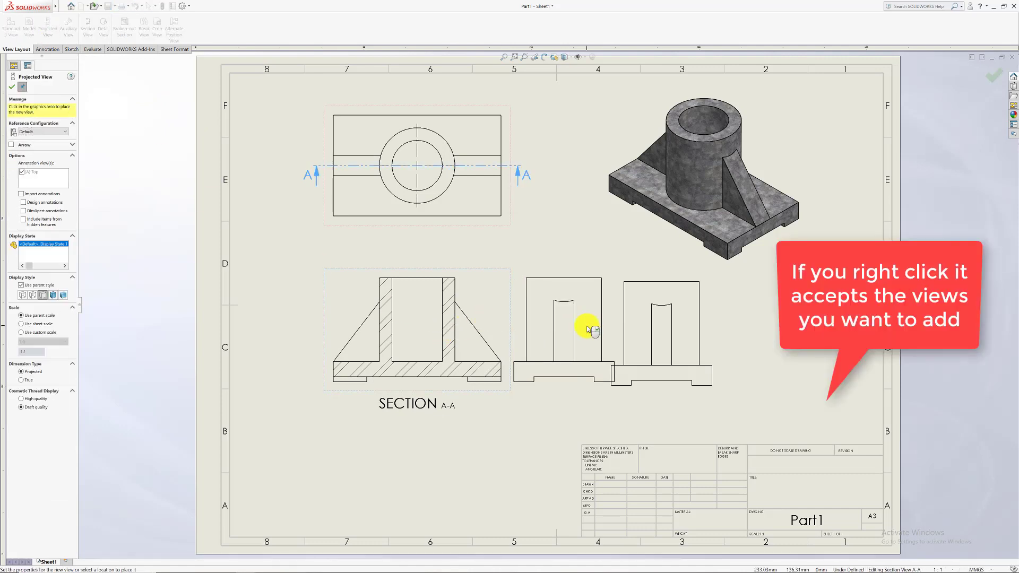
right_click(592, 330)
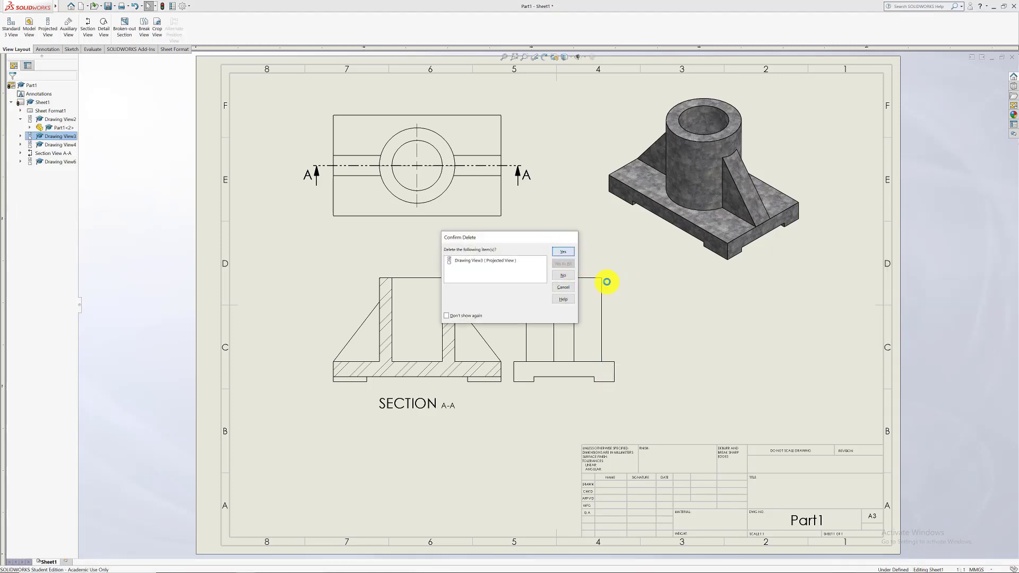
key(Return)
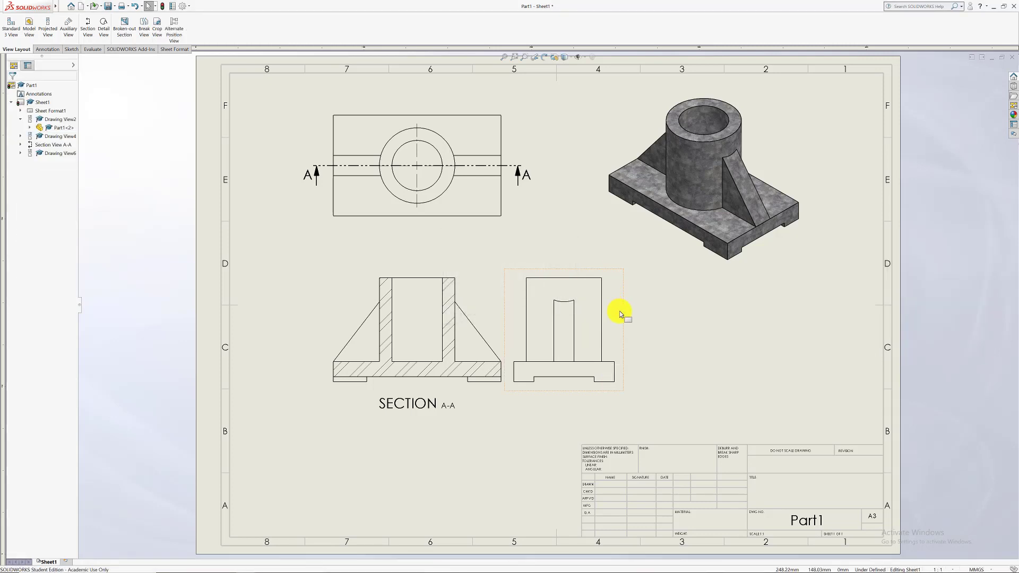
drag(625, 316, 673, 318)
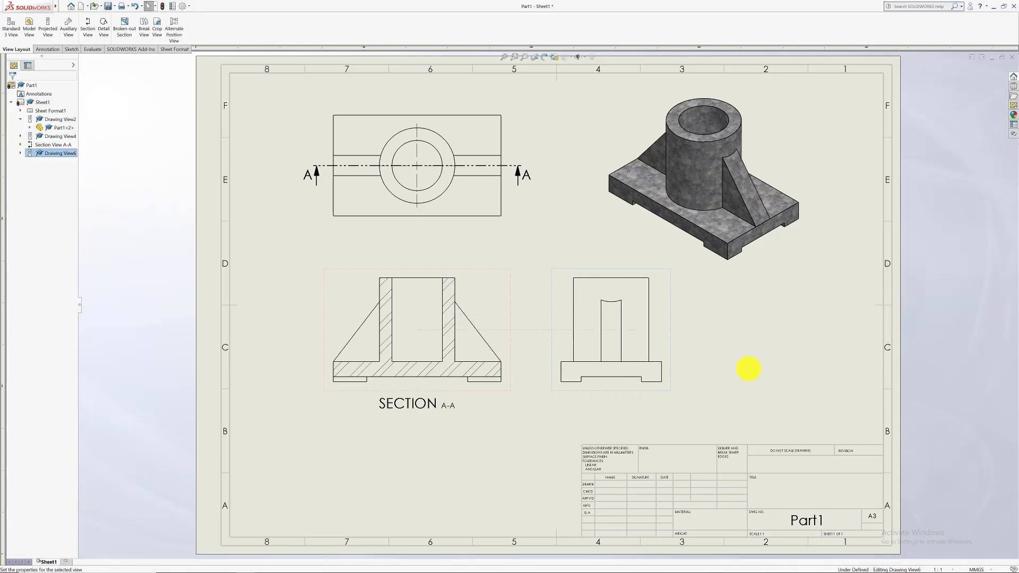
click(790, 372)
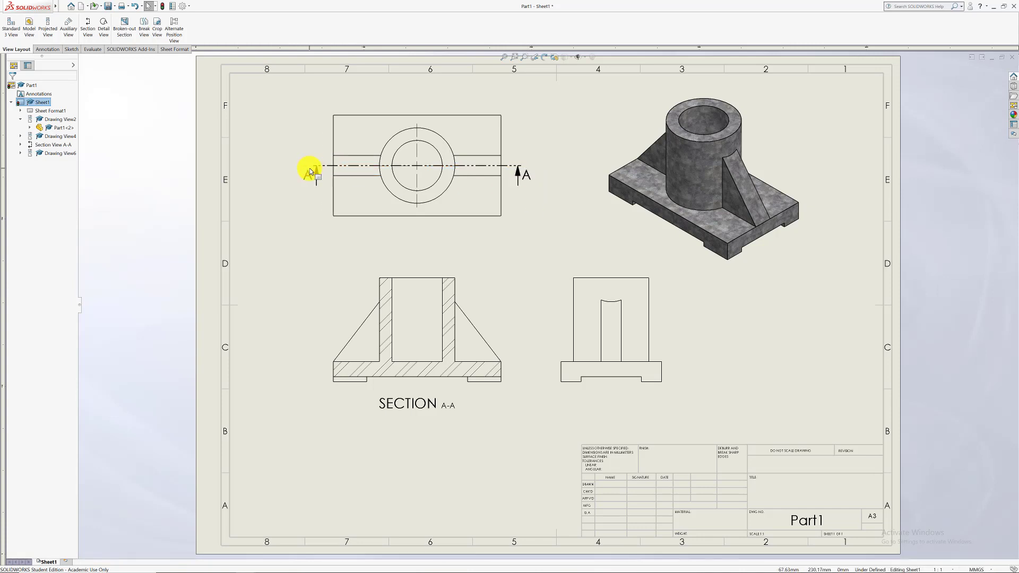
- Extend the A-A cutting line and its left arrow further past the top view's left edge
click(519, 168)
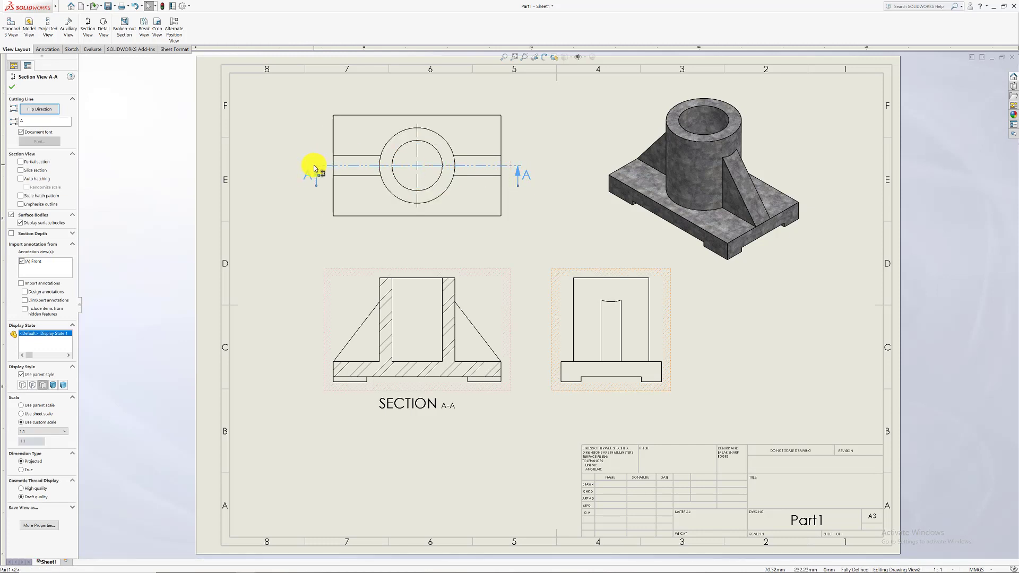
drag(315, 169, 295, 165)
drag(295, 217, 301, 229)
click(300, 227)
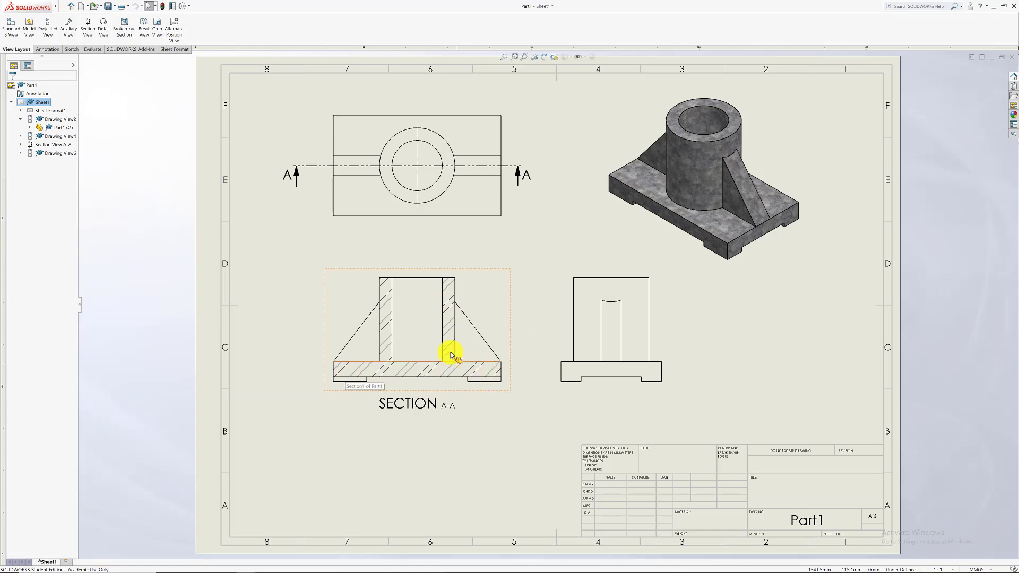
- Turn off Material crosshatch on section A-A and apply a plain ANSI32 hatch fill
click(387, 323)
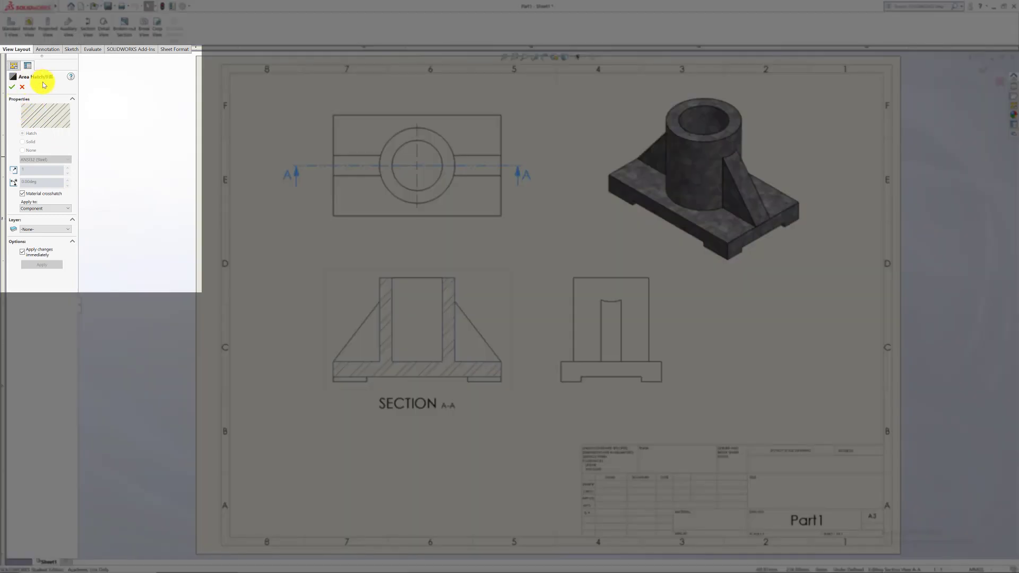
click(51, 212)
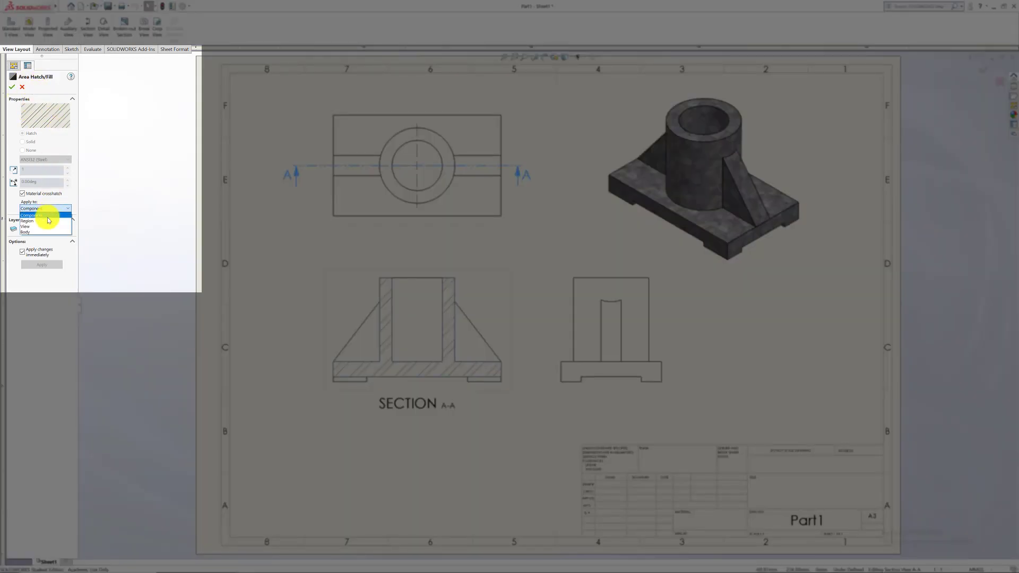
click(49, 216)
click(23, 194)
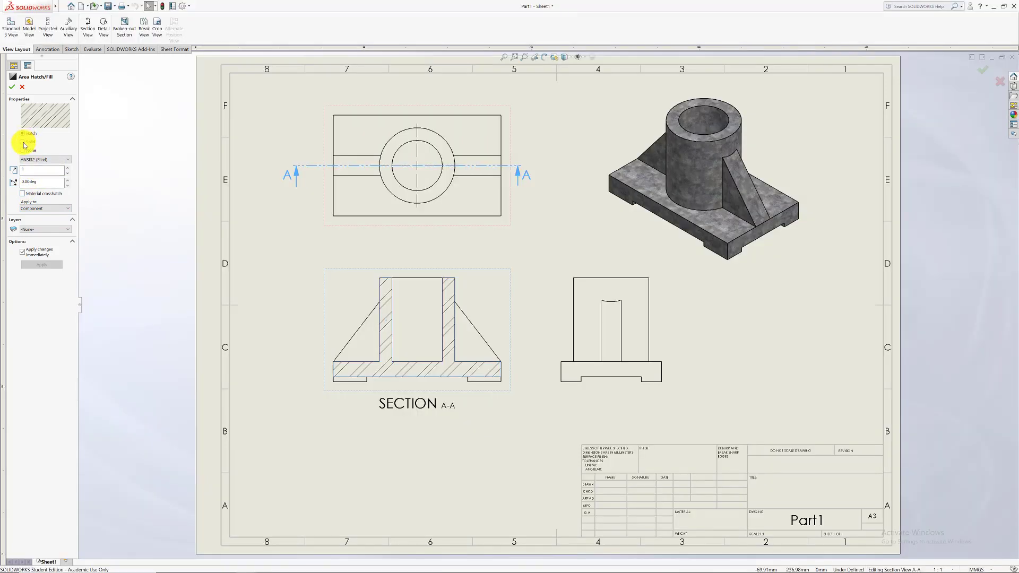
click(22, 142)
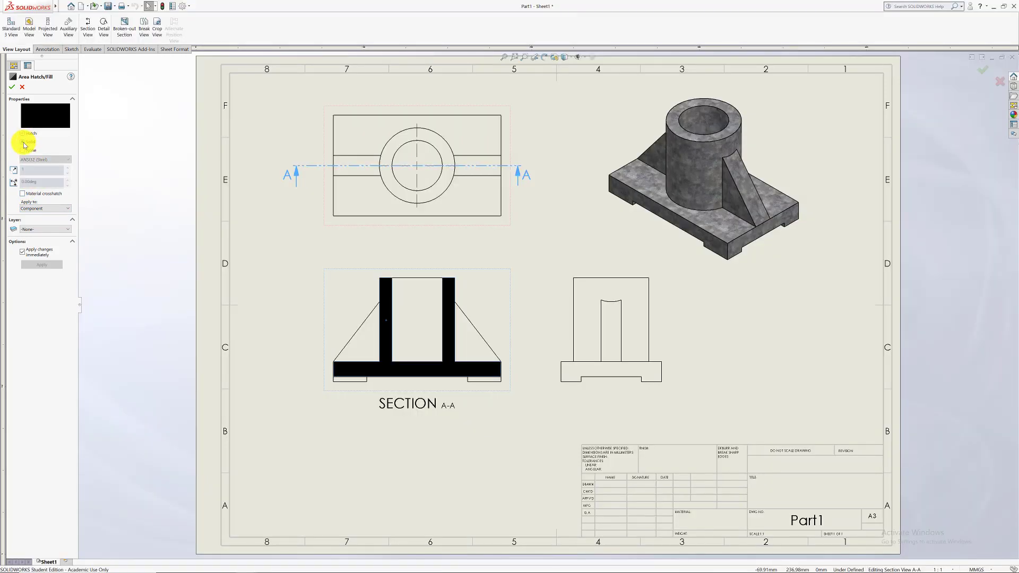
click(23, 151)
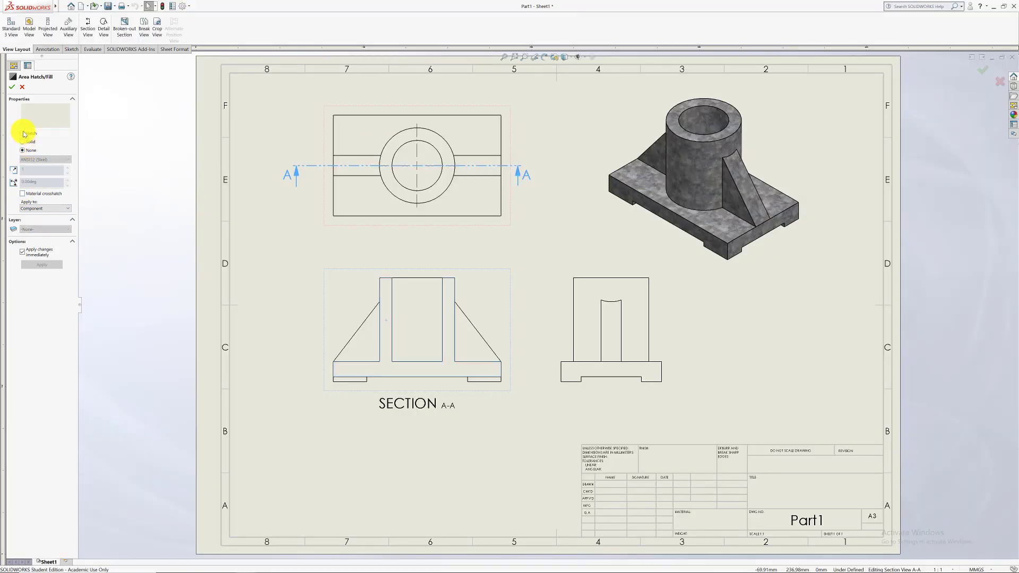
click(22, 134)
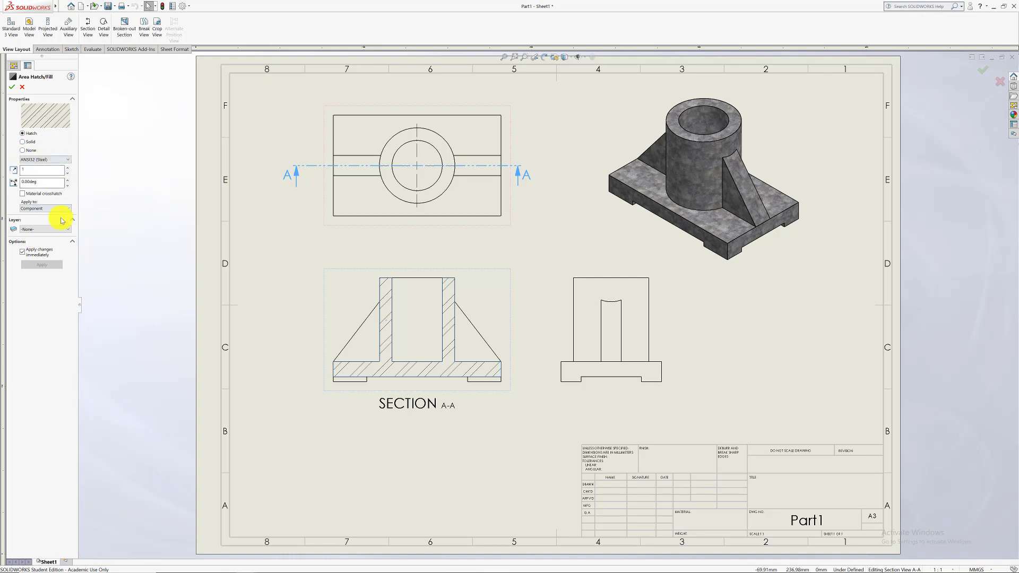
click(45, 229)
click(42, 236)
click(12, 87)
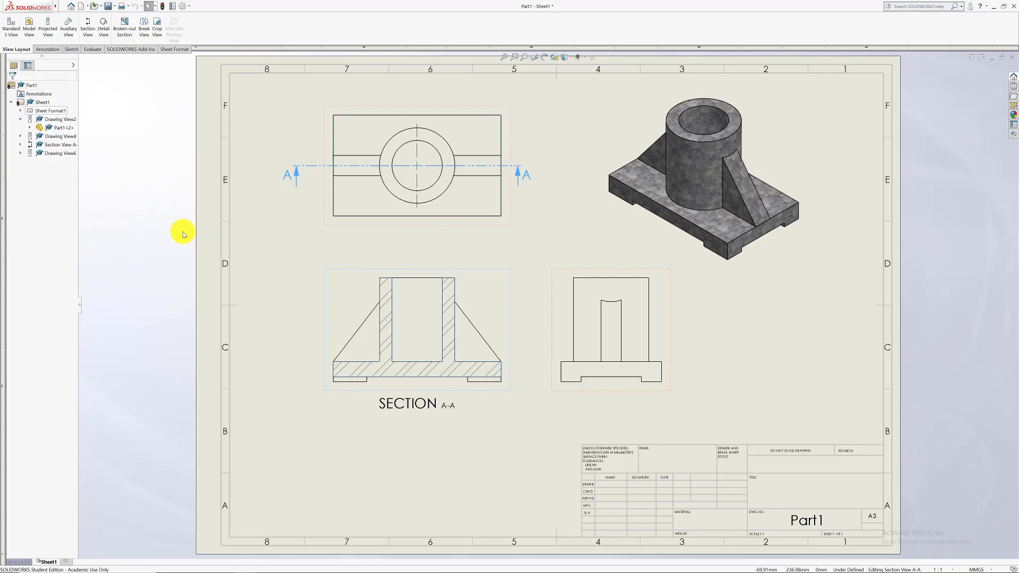
click(213, 248)
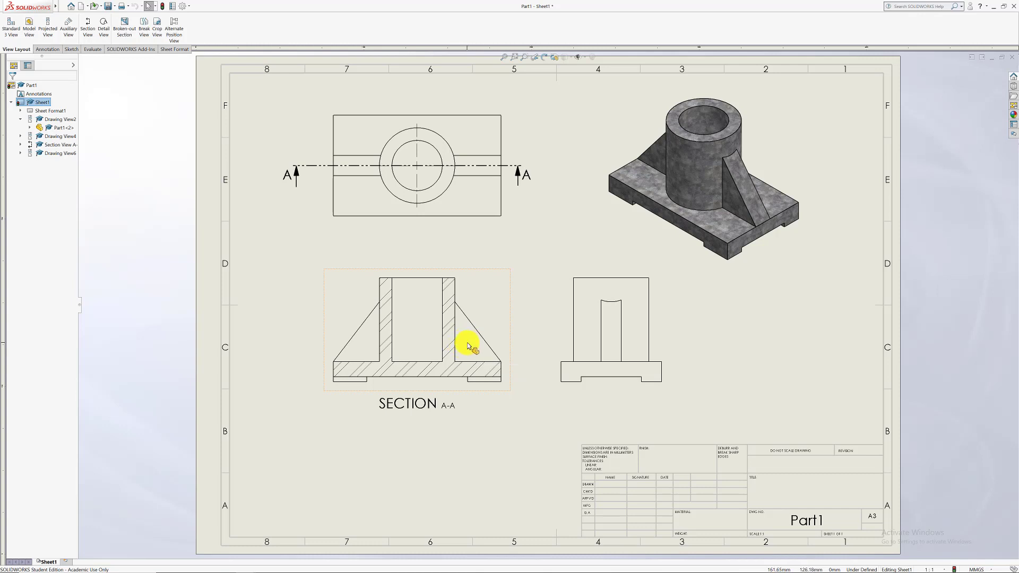
- Re-enable Material crosshatch for section A-A's hatching in Area Hatch/Fill
click(378, 341)
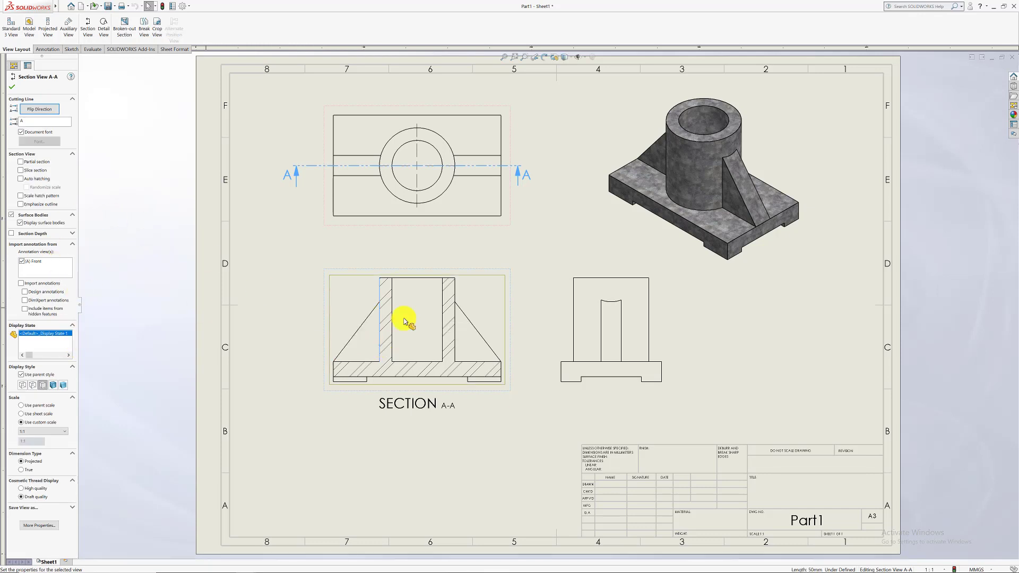
click(384, 330)
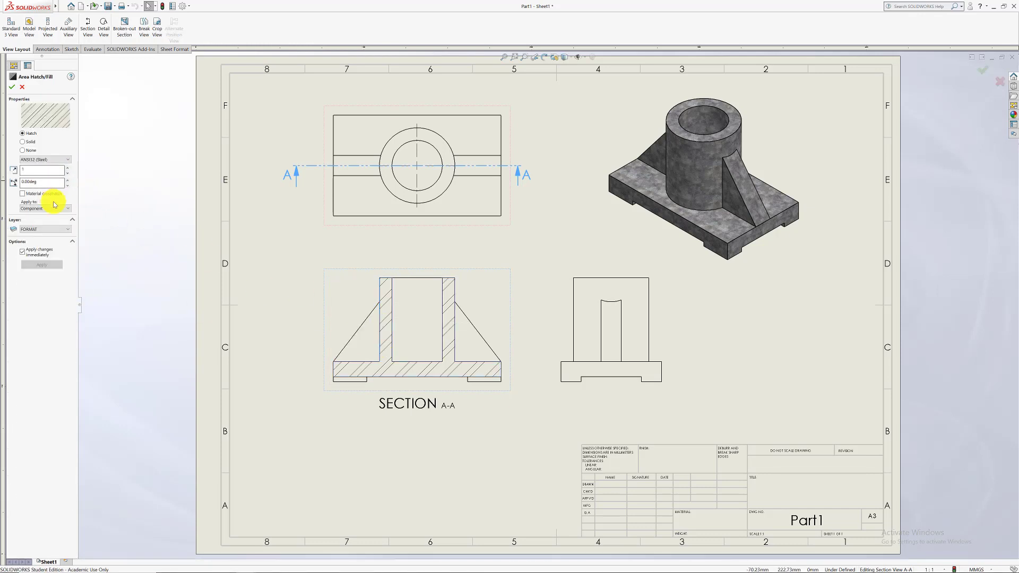
click(24, 194)
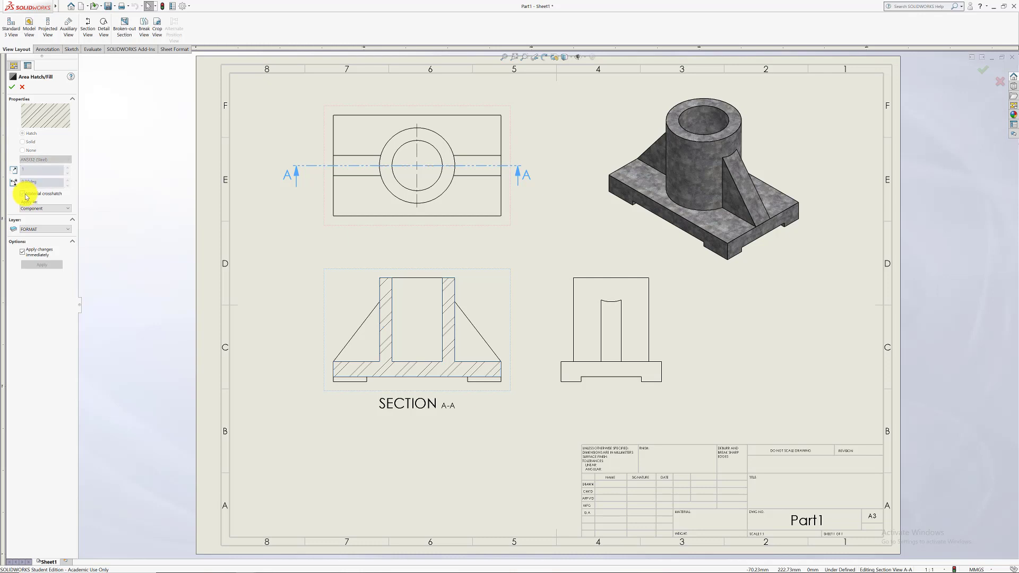
click(12, 87)
click(540, 279)
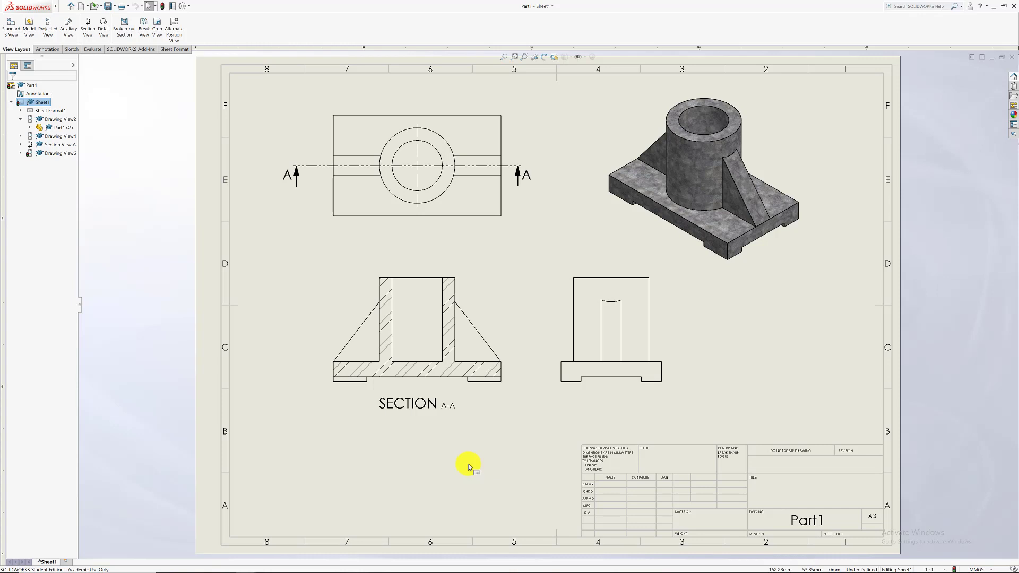
- Start Model Items from the Annotation tab with Source set to Entire model
click(49, 50)
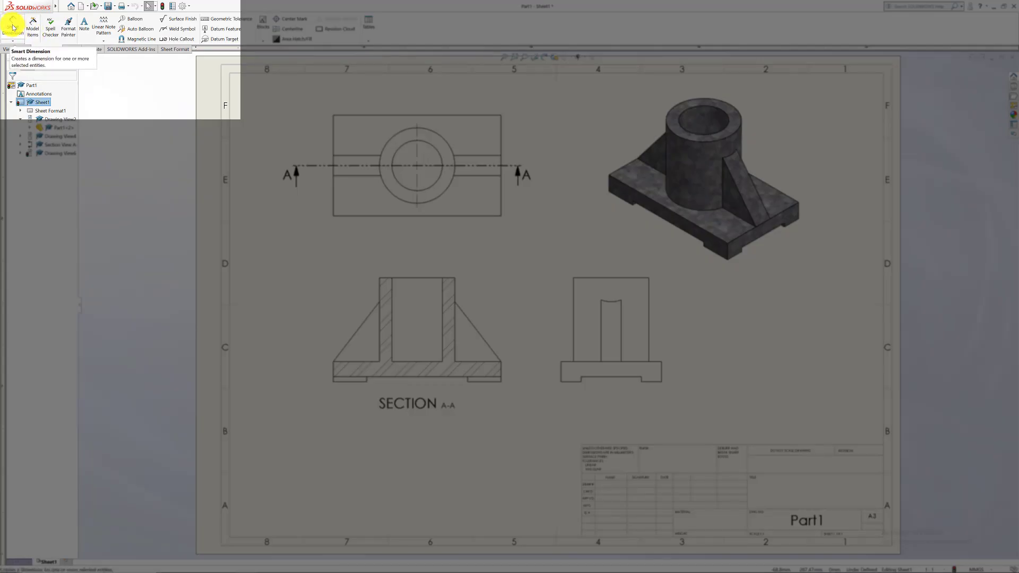
click(37, 34)
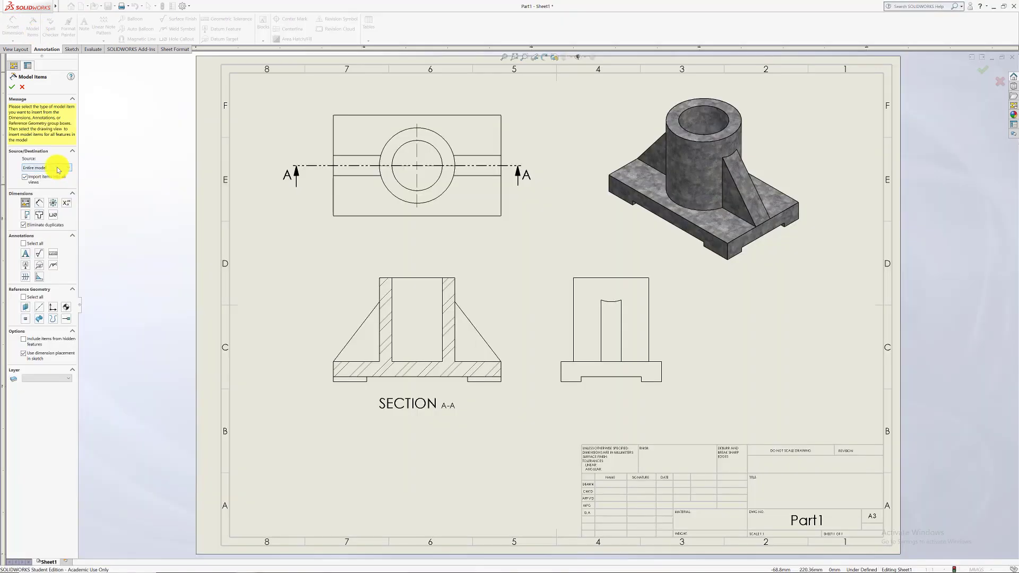
click(58, 169)
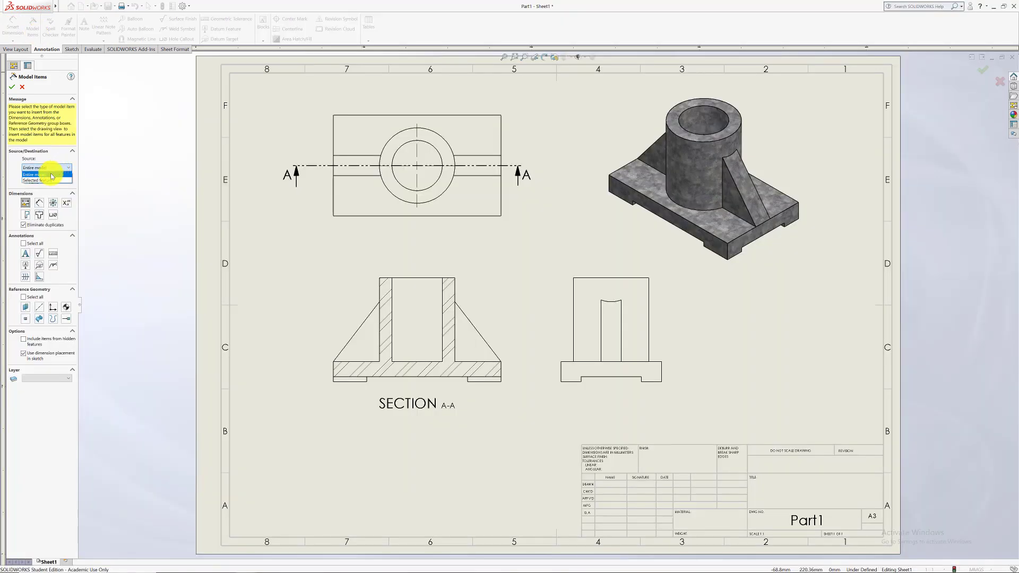
click(51, 174)
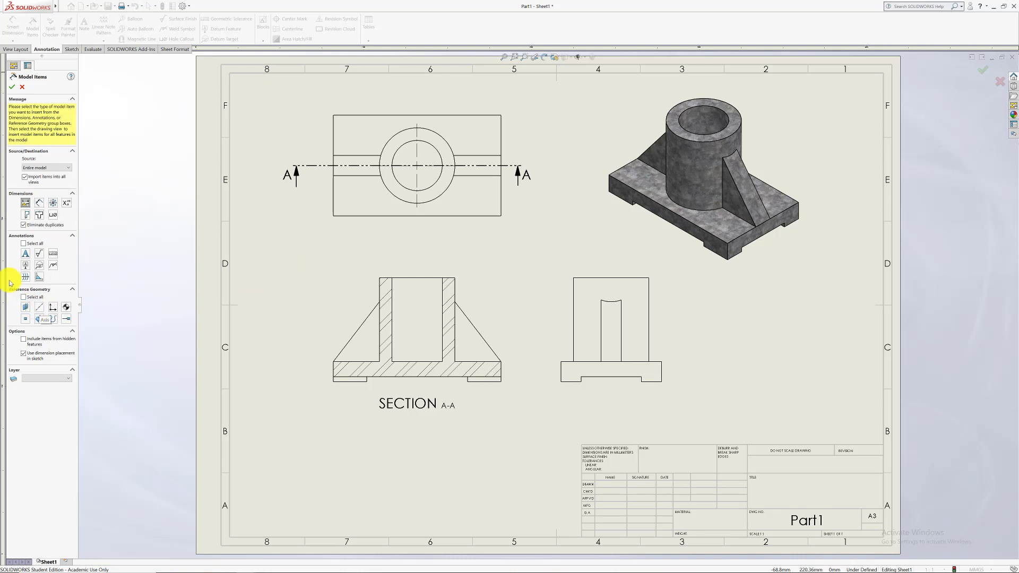
- Insert the model dimensions and move 30.00 and 60.00 beside the top view
click(13, 88)
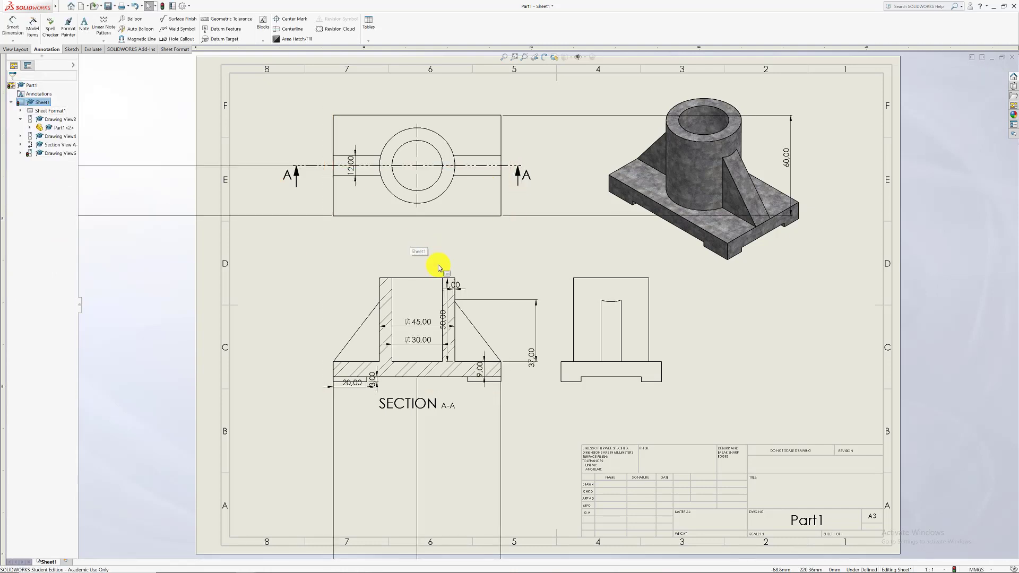
scroll(444, 269, up, 6)
scroll(456, 313, down, 5)
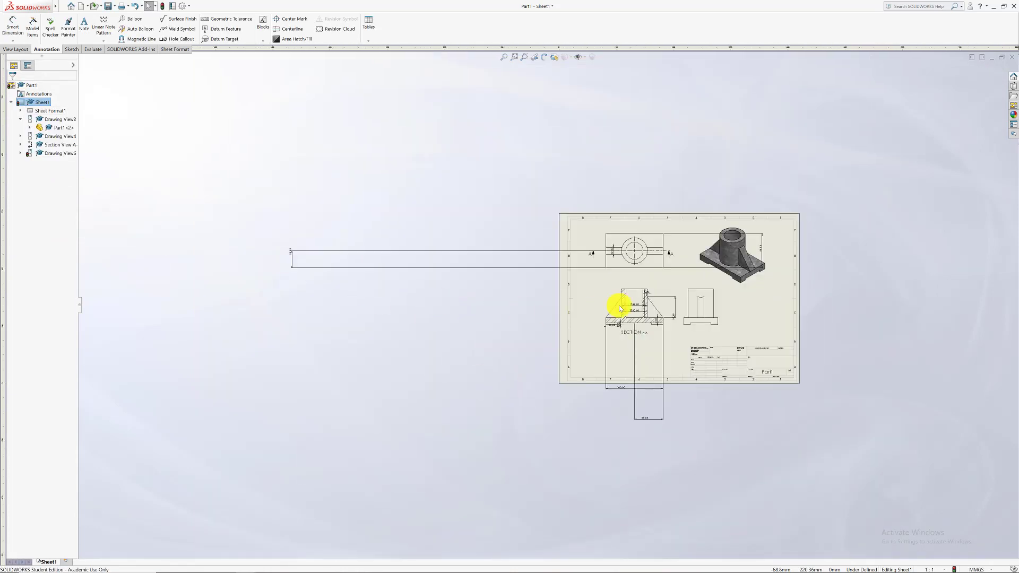
drag(572, 259, 661, 236)
scroll(725, 259, down, 1)
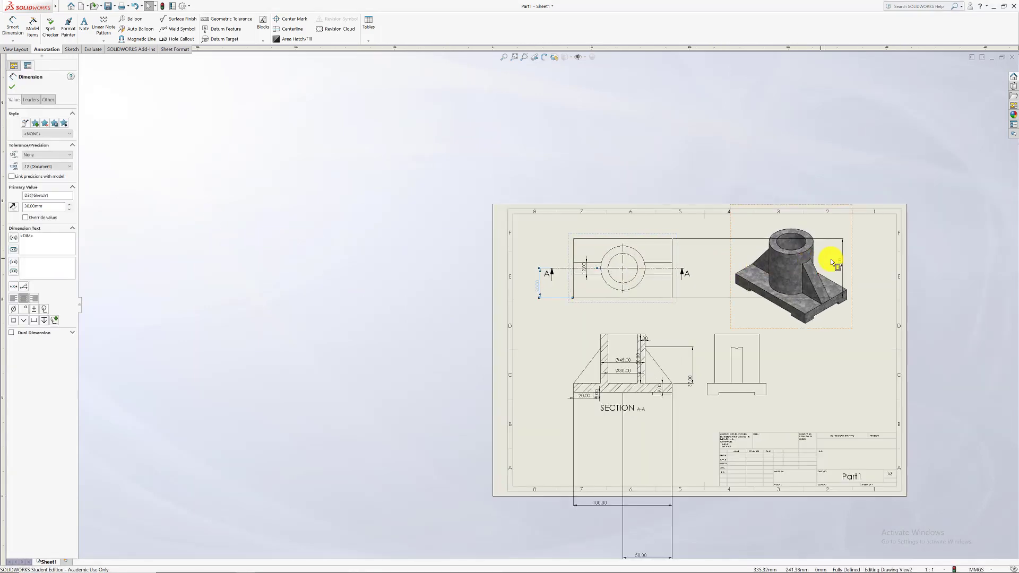
shift+drag(844, 262, 704, 268)
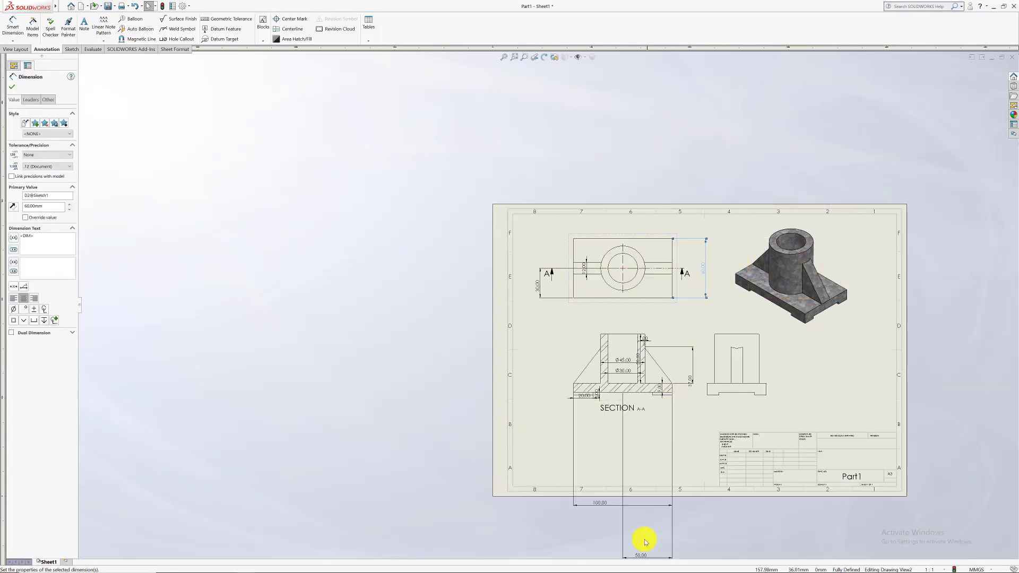
- Bring 50.00 and 100.00 up under the section view and box-select all view dimensions
drag(645, 554, 645, 431)
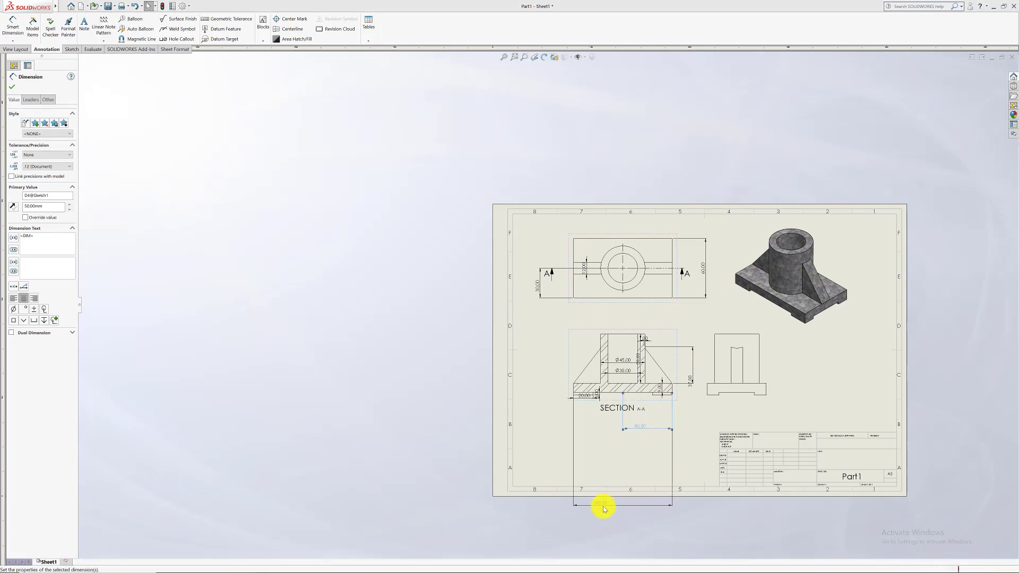
drag(603, 505, 619, 440)
scroll(682, 377, down, 3)
scroll(603, 316, down, 2)
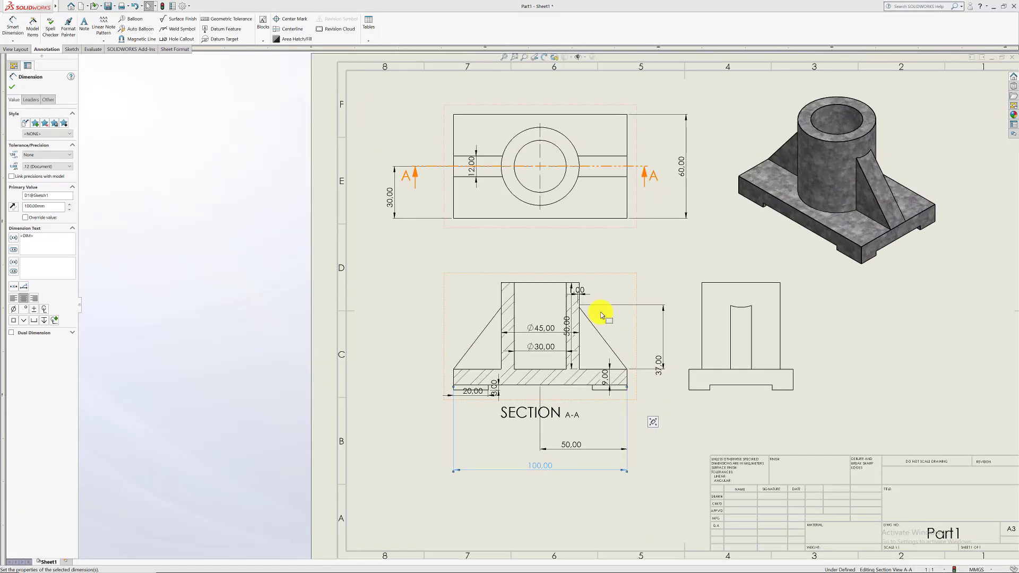
click(632, 244)
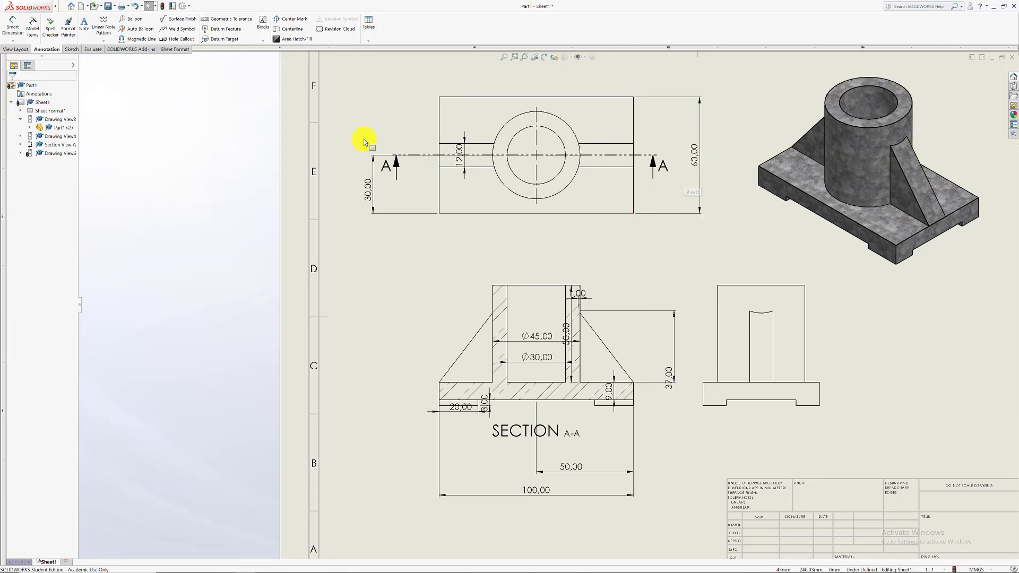
mouse_move(328, 72)
mouse_down()
mouse_move(438, 293)
mouse_move(613, 478)
mouse_move(708, 521)
mouse_up()
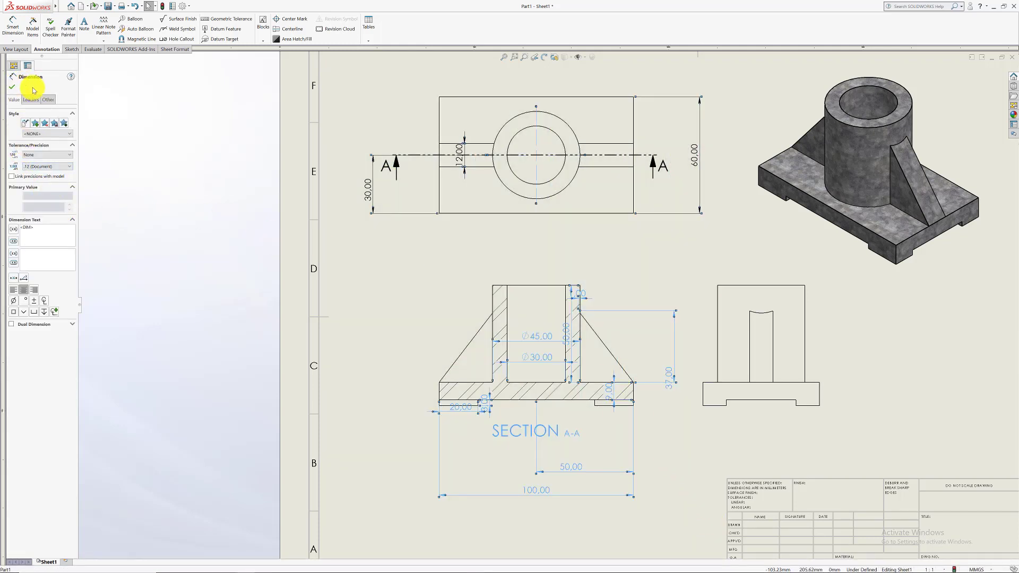
- Set the selected dimensions' unit precision to None so they show whole numbers
click(53, 166)
click(38, 173)
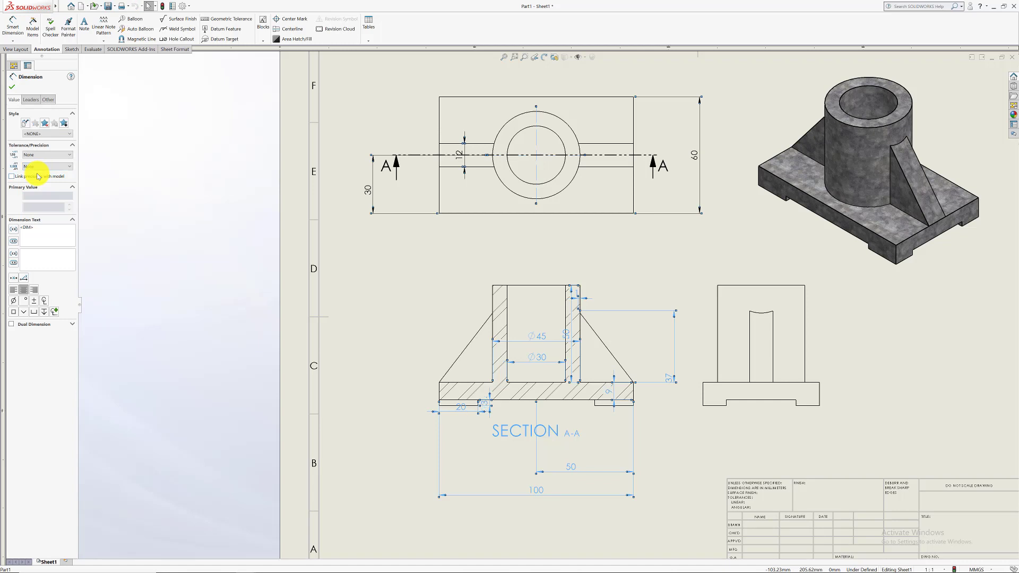
click(11, 86)
- Delete the redundant 30 dimension and reposition the 60, 12, 100 and 50 dimensions
drag(699, 181, 700, 149)
click(416, 191)
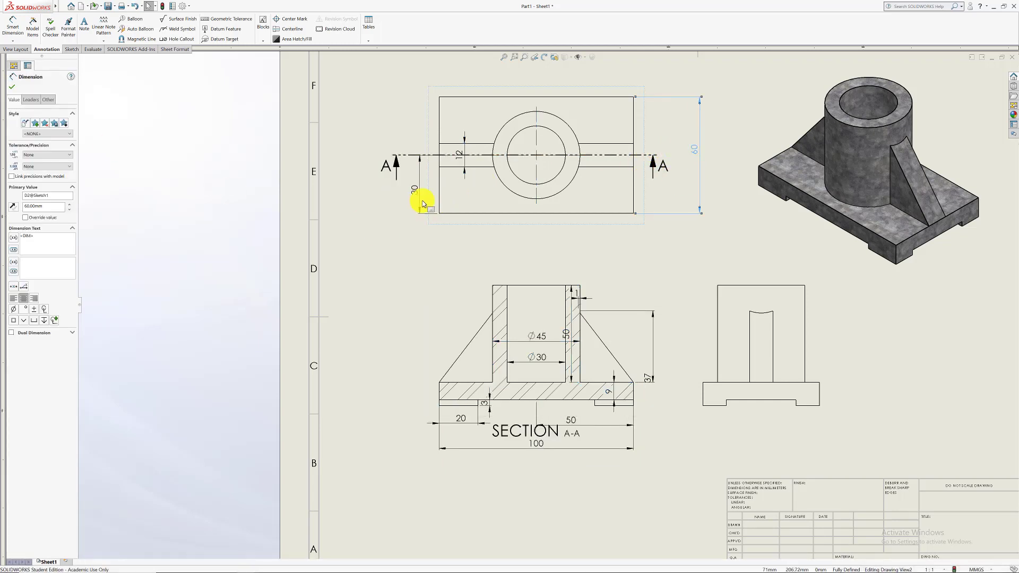
key(Delete)
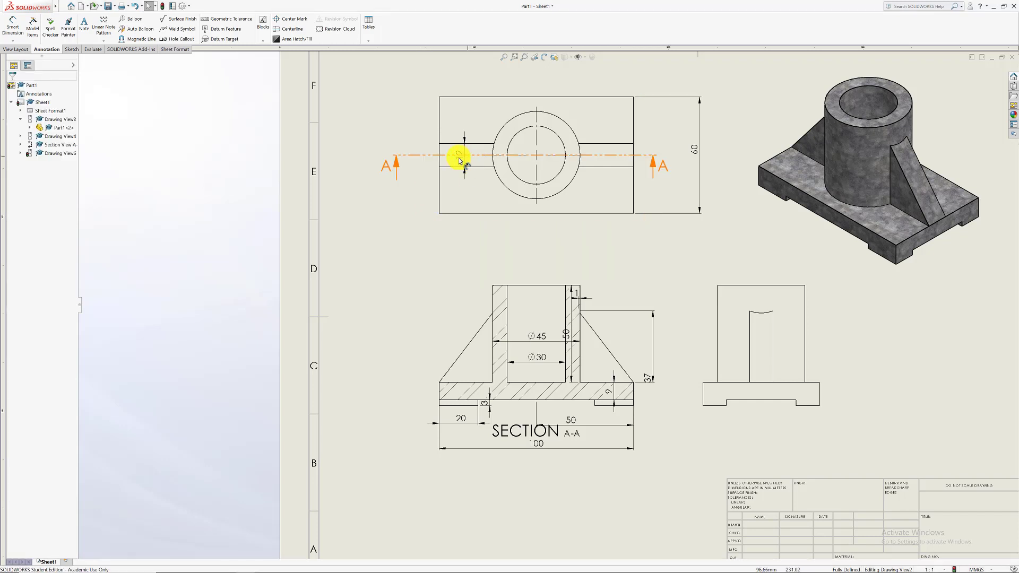
drag(462, 155, 419, 143)
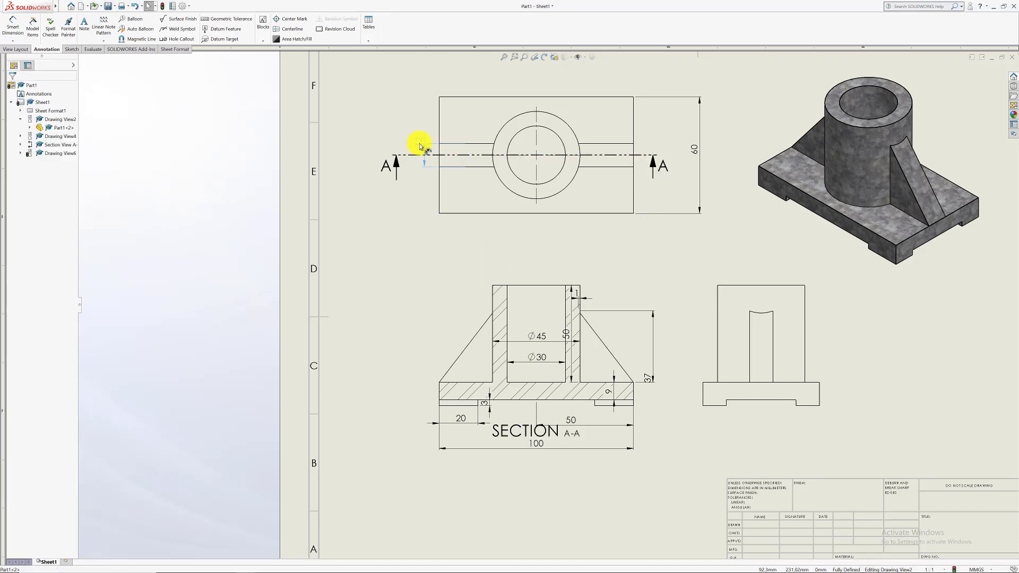
click(433, 269)
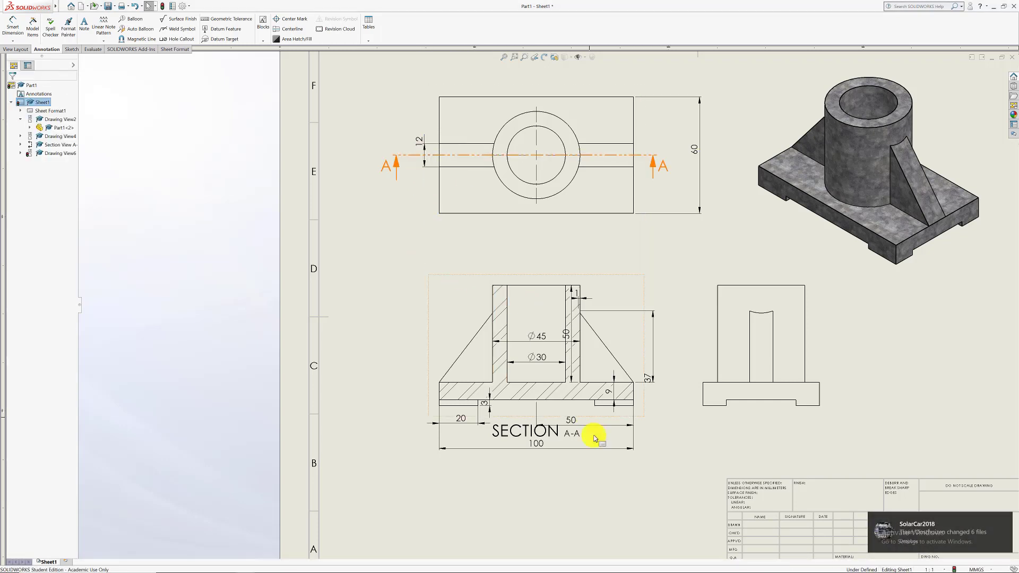
drag(539, 447, 539, 475)
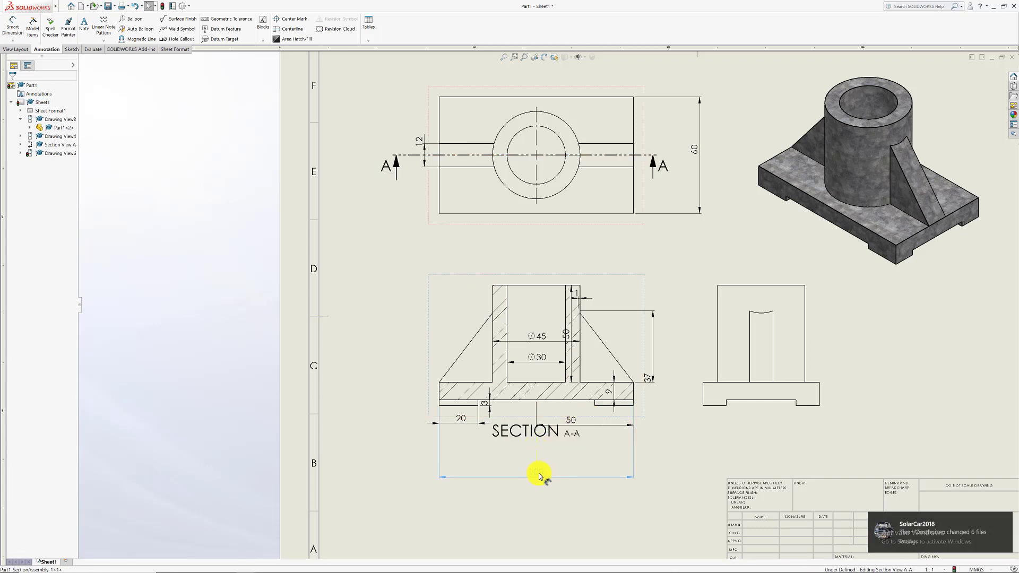
drag(582, 416, 587, 449)
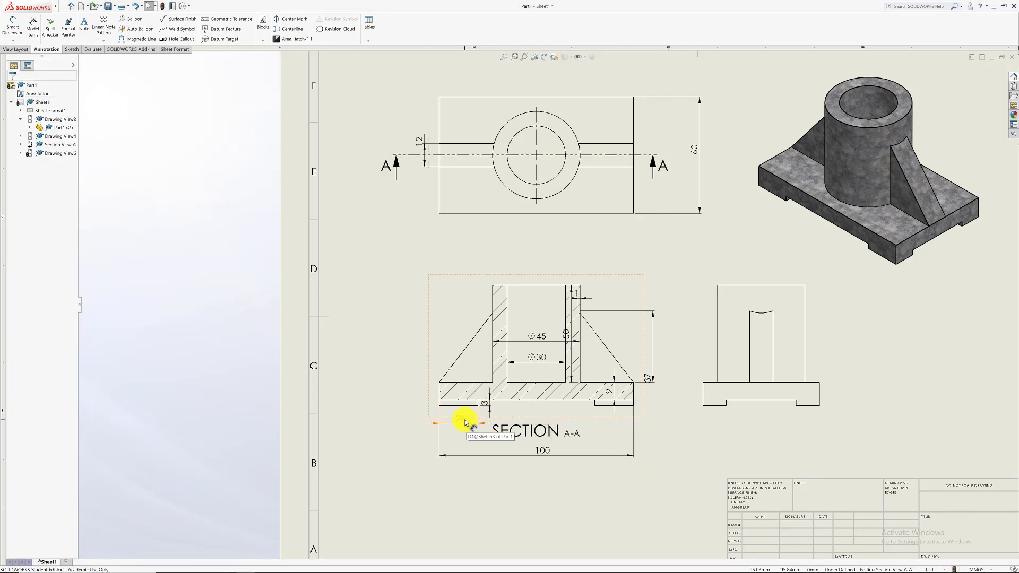
click(403, 329)
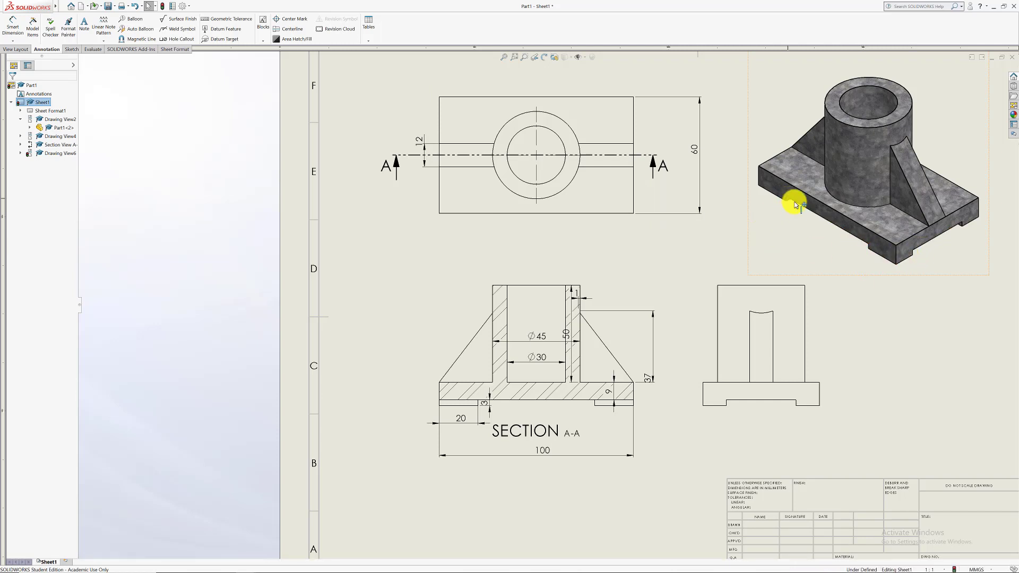
- Set the top view's display style to Hidden Lines Visible
click(455, 211)
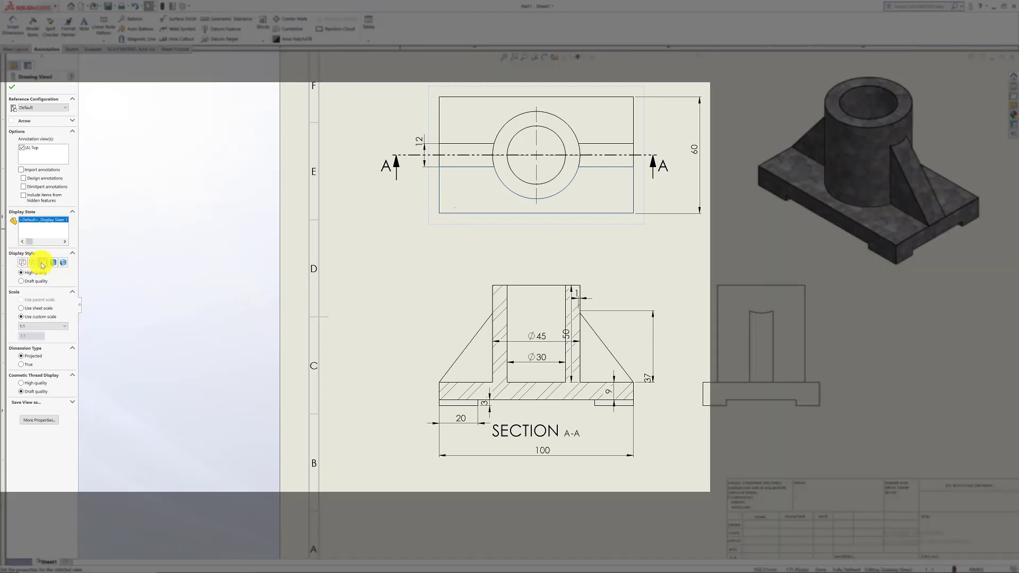
click(53, 263)
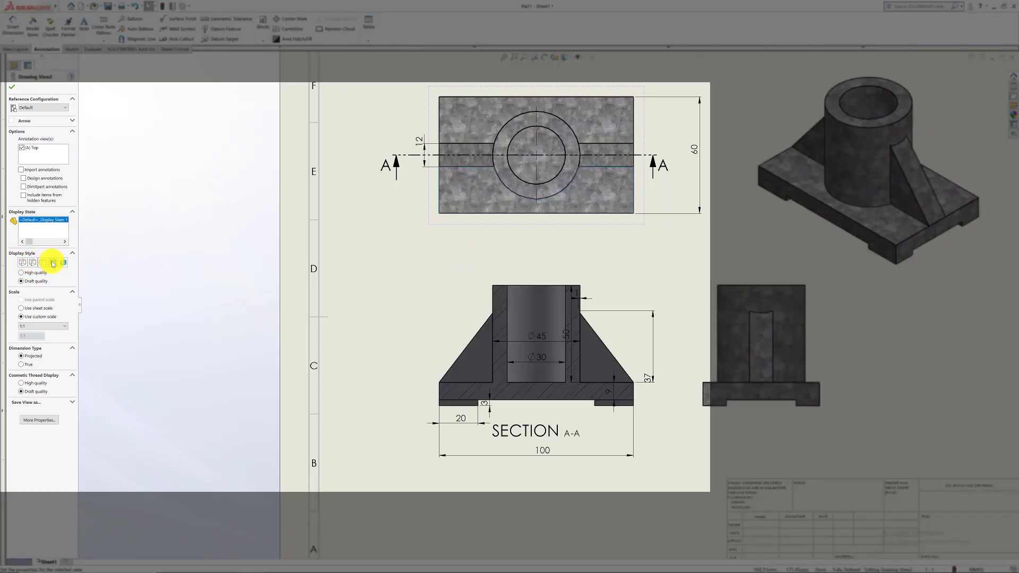
click(35, 263)
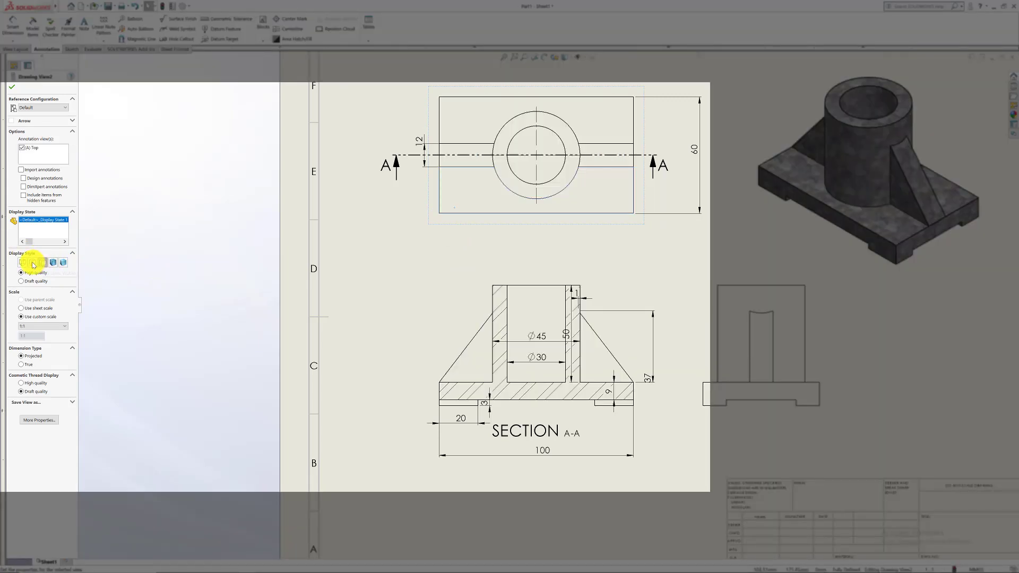
click(33, 264)
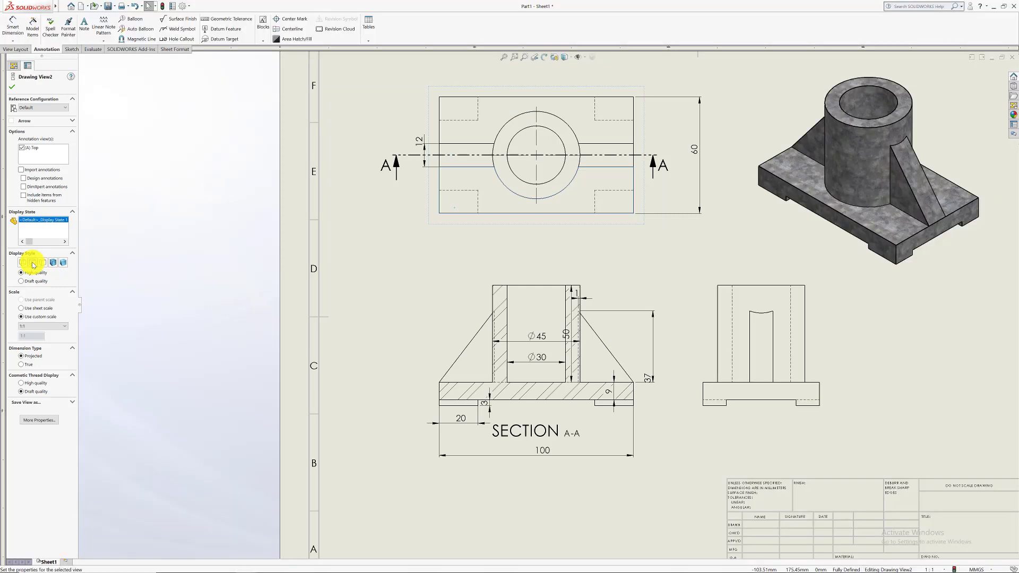
click(12, 86)
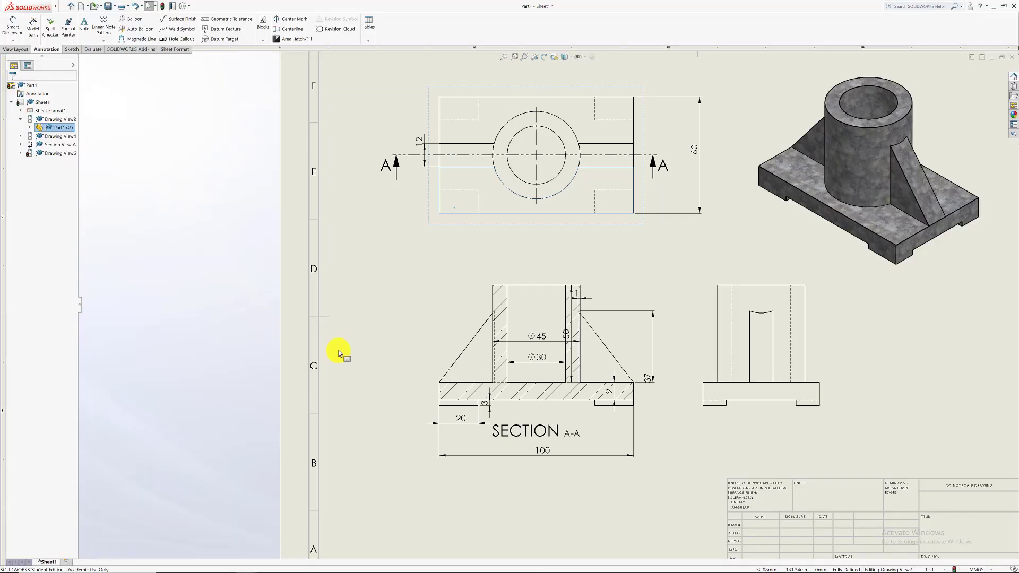
- Give section A-A Hidden Lines Removed and the right view Hidden Lines Visible
click(470, 366)
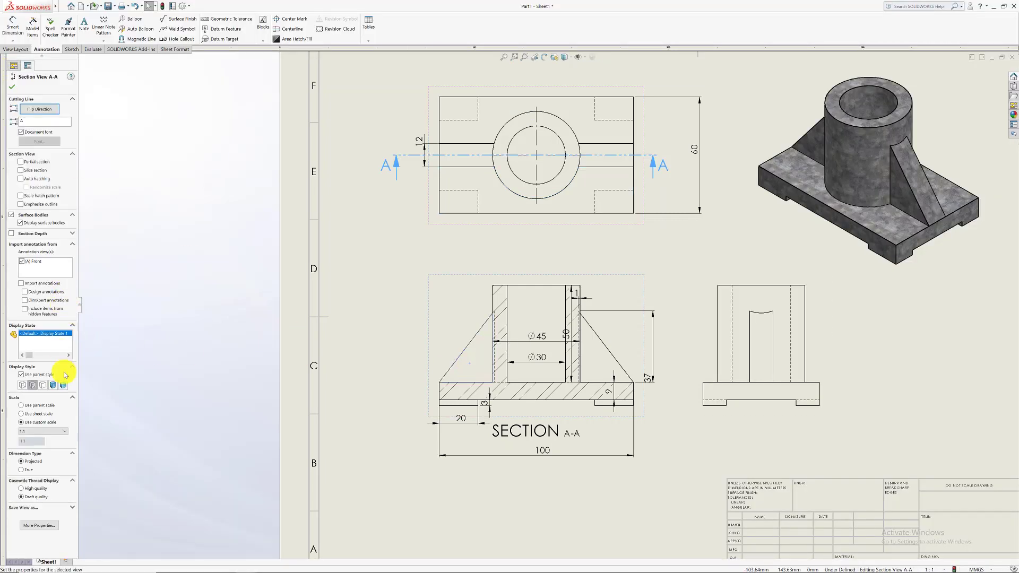
click(44, 386)
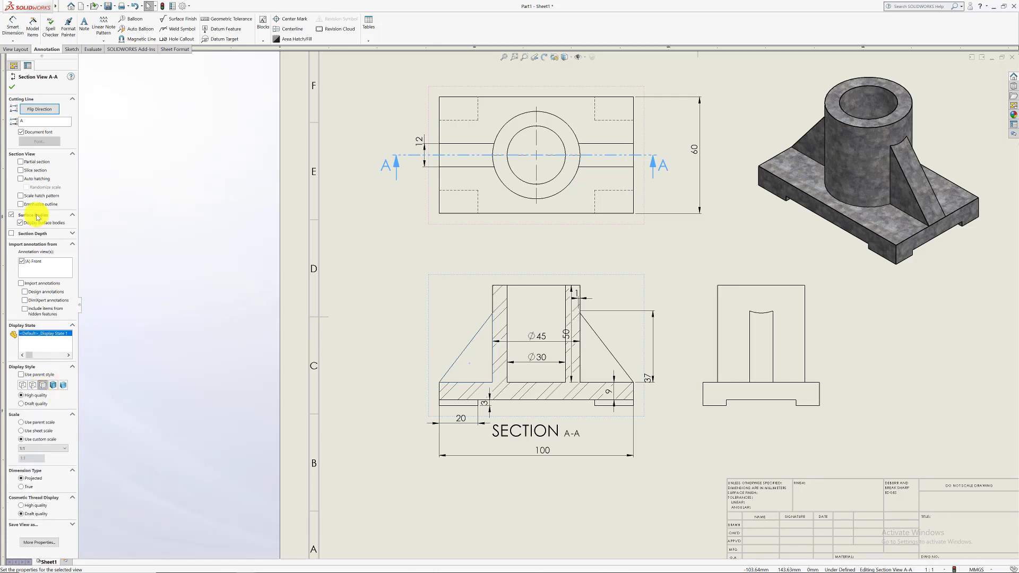
click(13, 88)
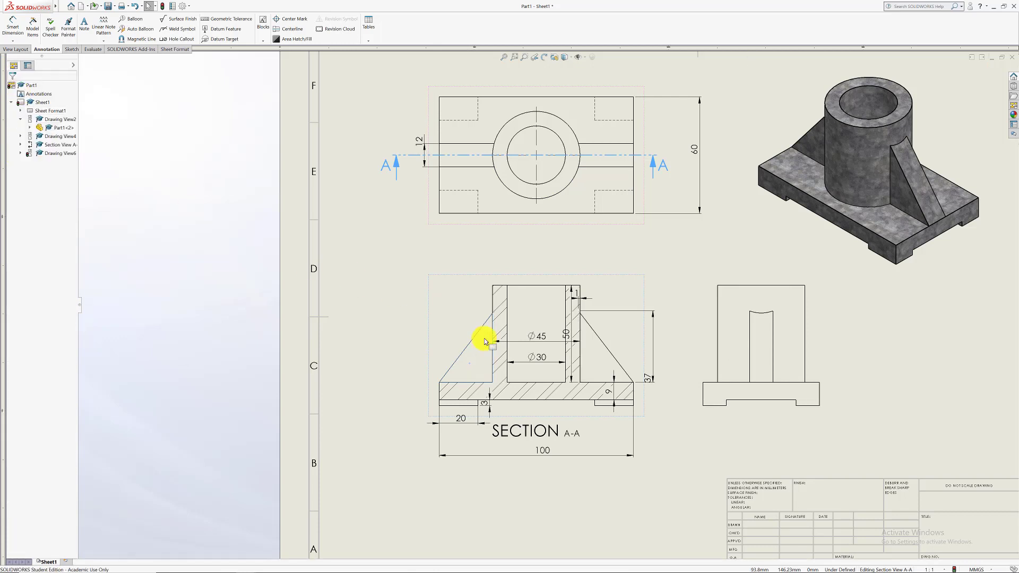
click(816, 347)
click(33, 190)
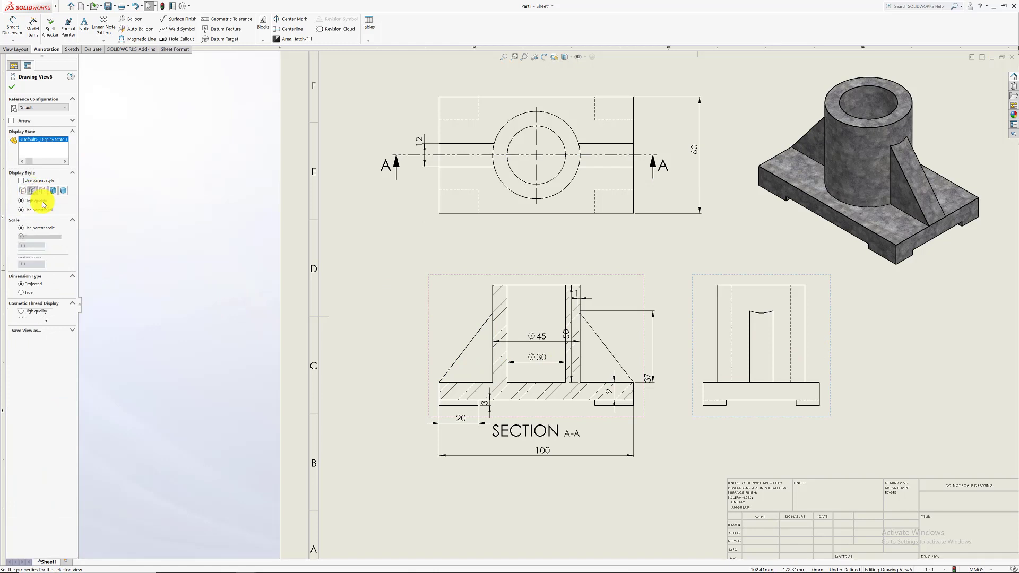
click(12, 86)
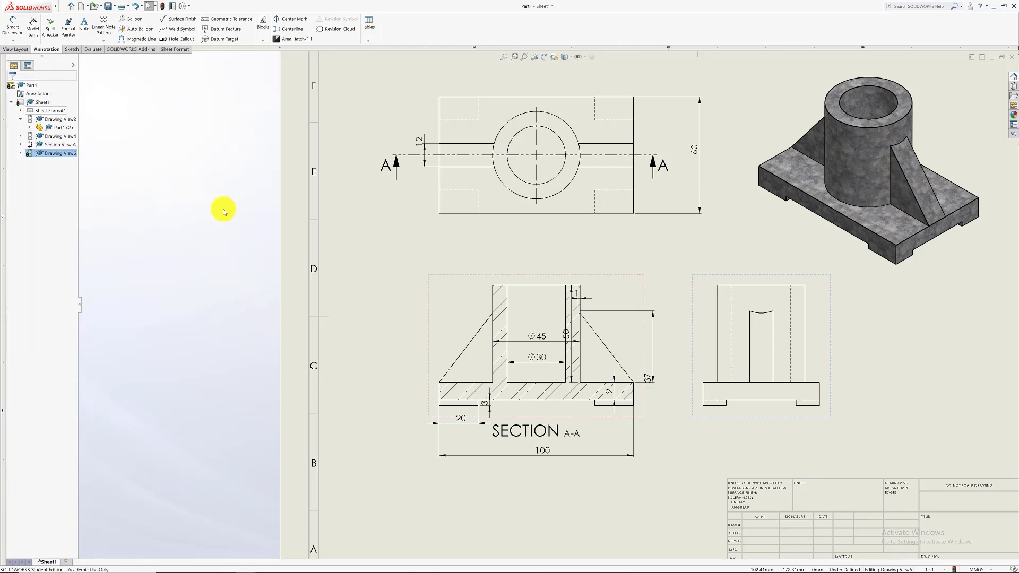
click(325, 253)
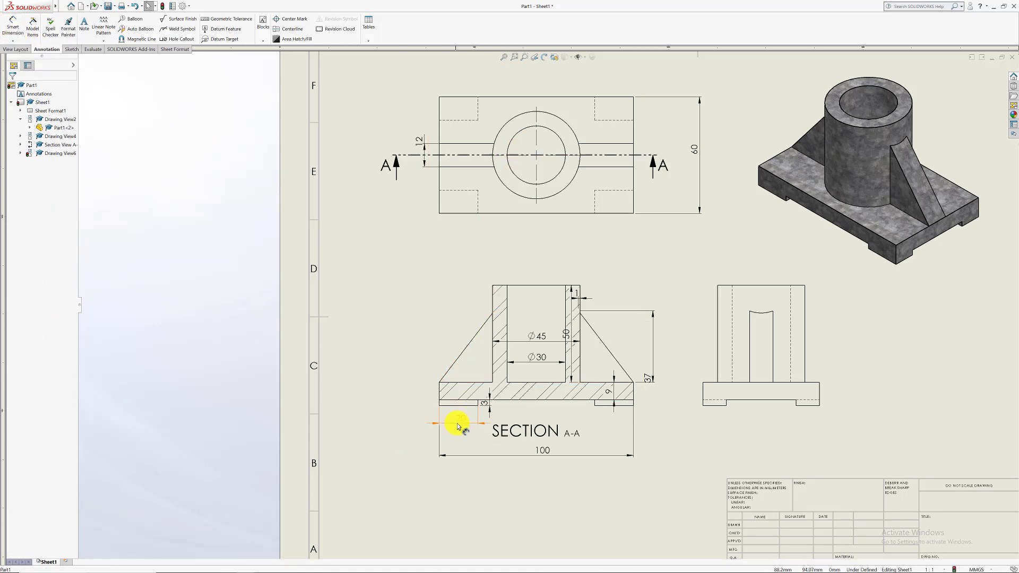
- Move the 20 dimension above the section view and adjust its extension line and the 3 dimension
drag(469, 334, 460, 239)
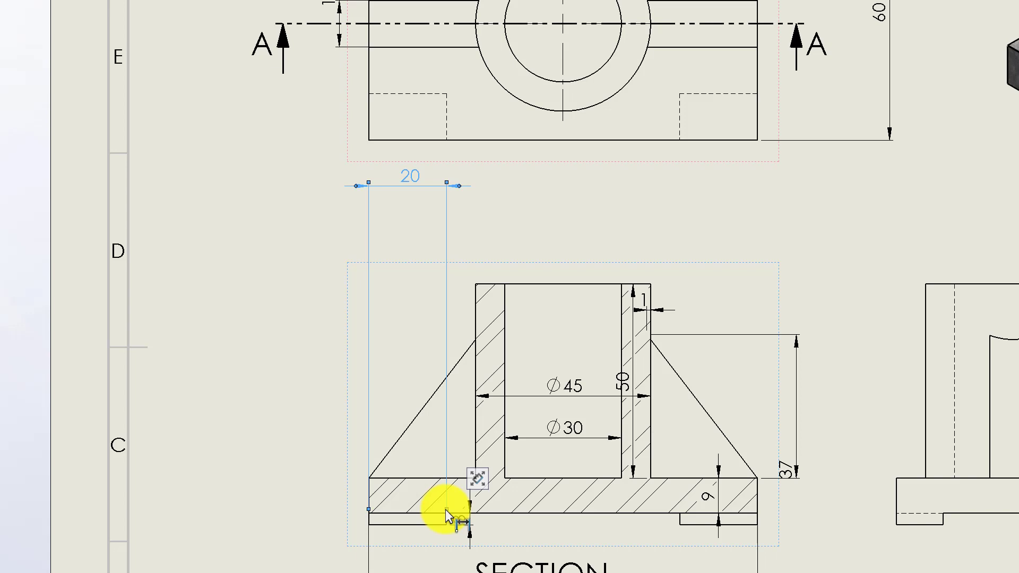
click(446, 509)
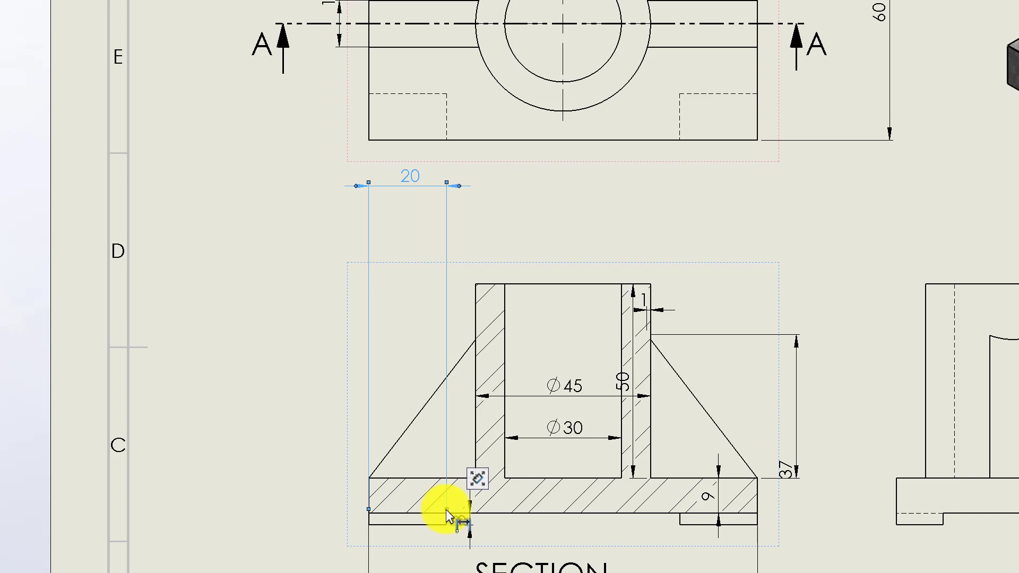
click(448, 149)
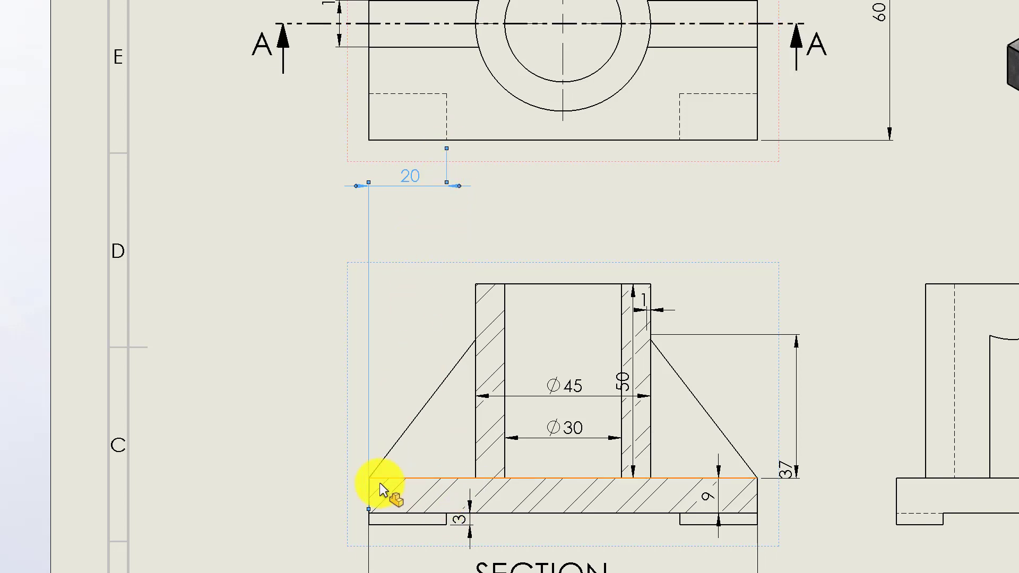
click(383, 148)
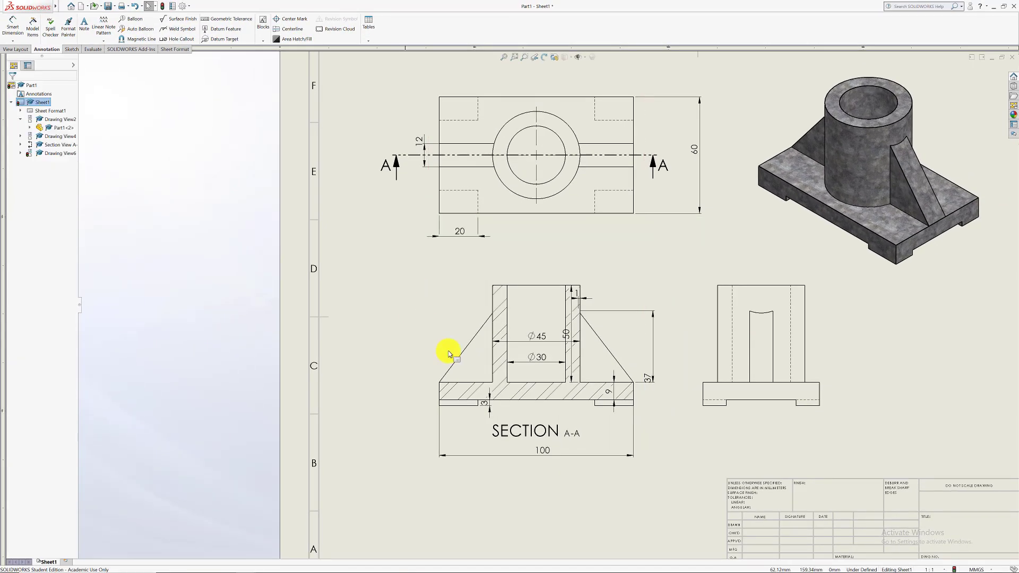
- Dimension the side view's overall height as 50, placed to its right
click(569, 335)
click(858, 337)
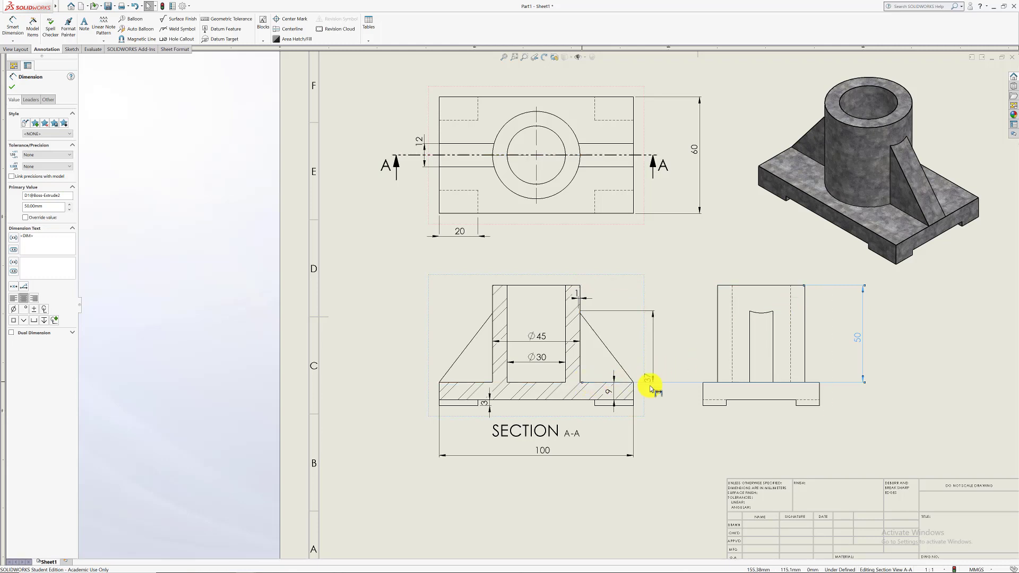
click(906, 412)
click(855, 350)
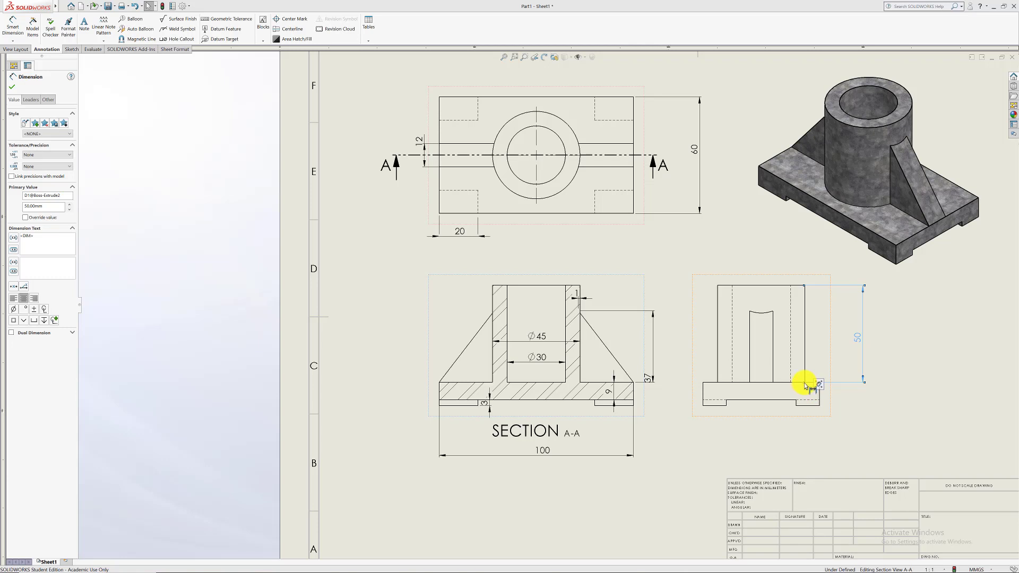
- Align the 37 dimension with the 9 dimension and remove the stray 1 dimension
click(926, 392)
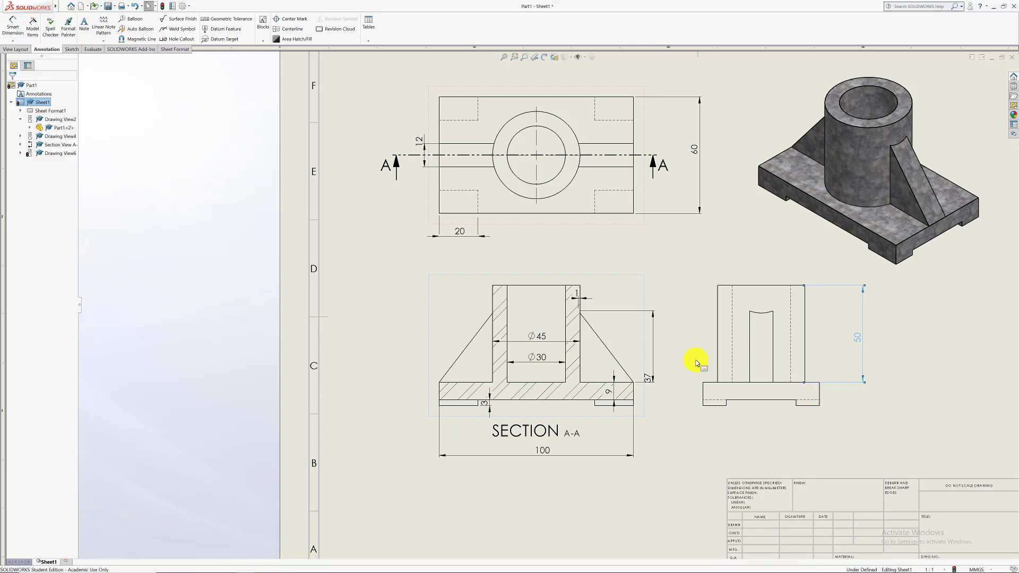
click(615, 393)
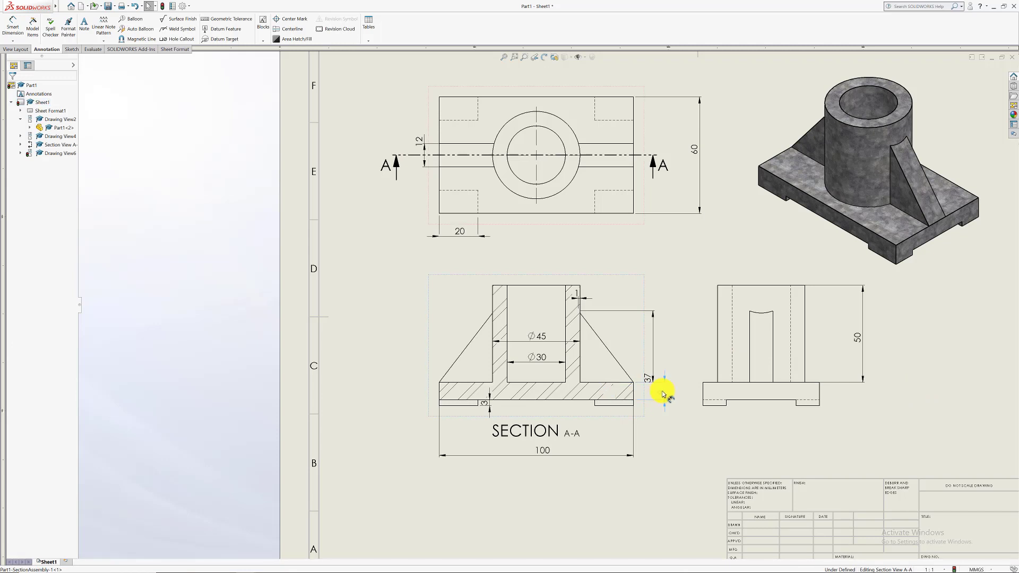
click(671, 399)
drag(644, 368, 663, 346)
click(668, 344)
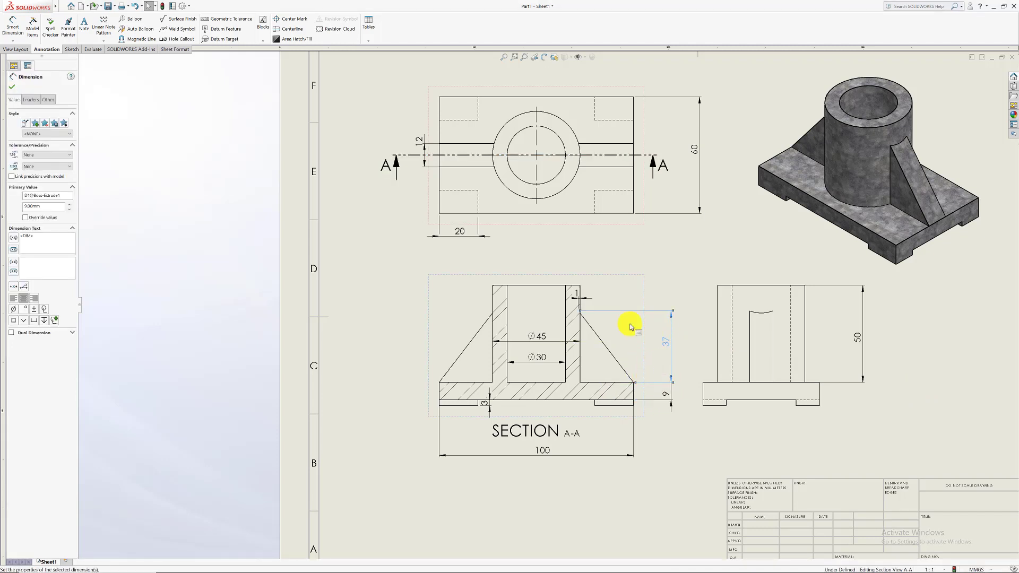
click(584, 302)
key(Escape)
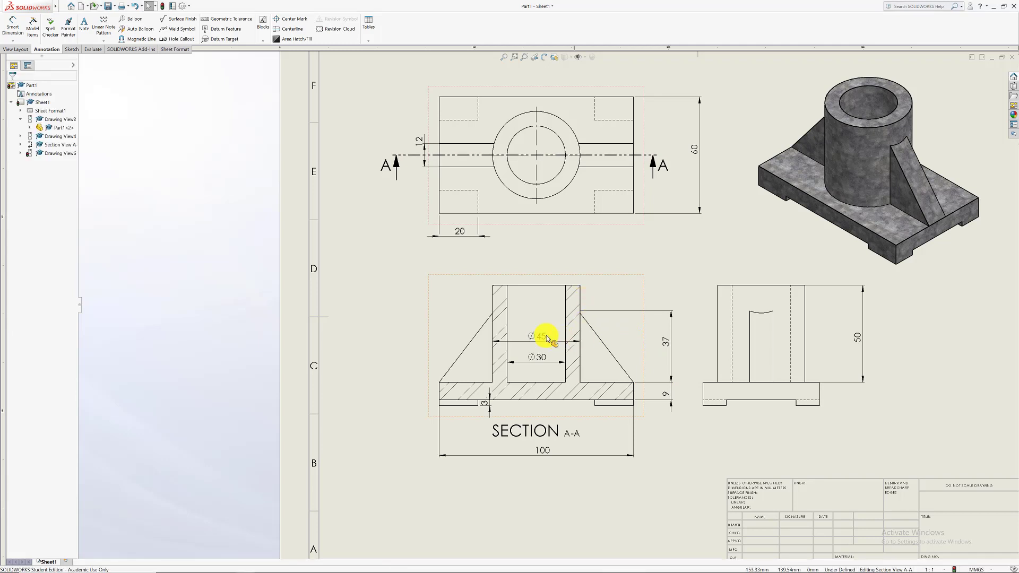
- Stack Ø45 and Ø30 above the section view and recentre the SECTION A-A label
drag(539, 336, 549, 254)
drag(536, 357, 534, 251)
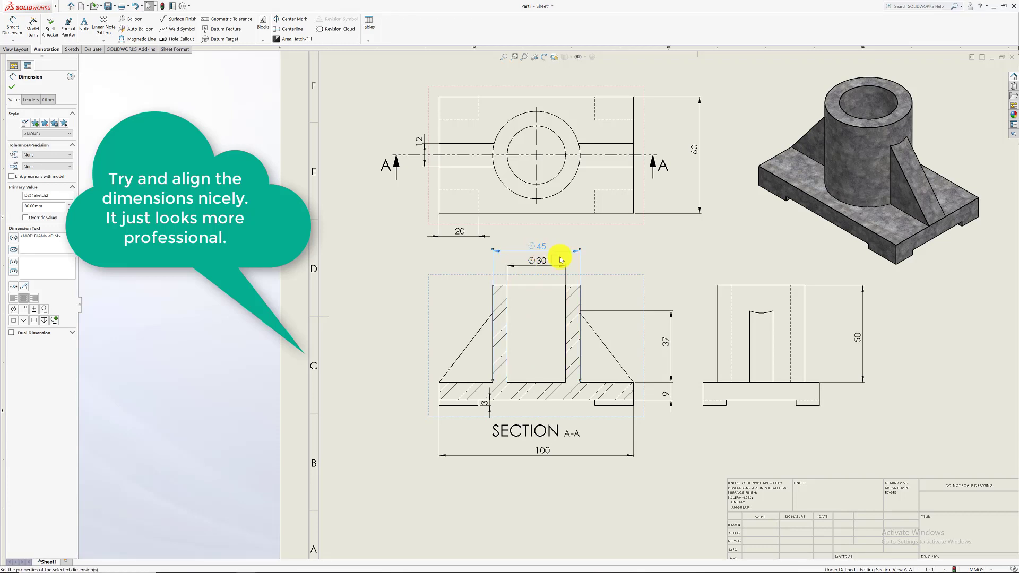
click(677, 267)
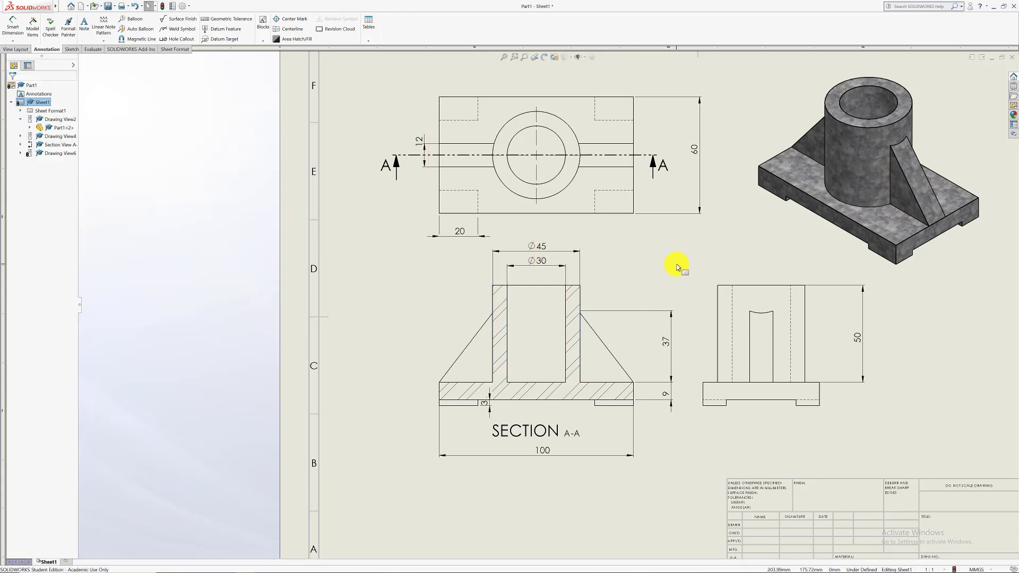
drag(557, 433, 586, 424)
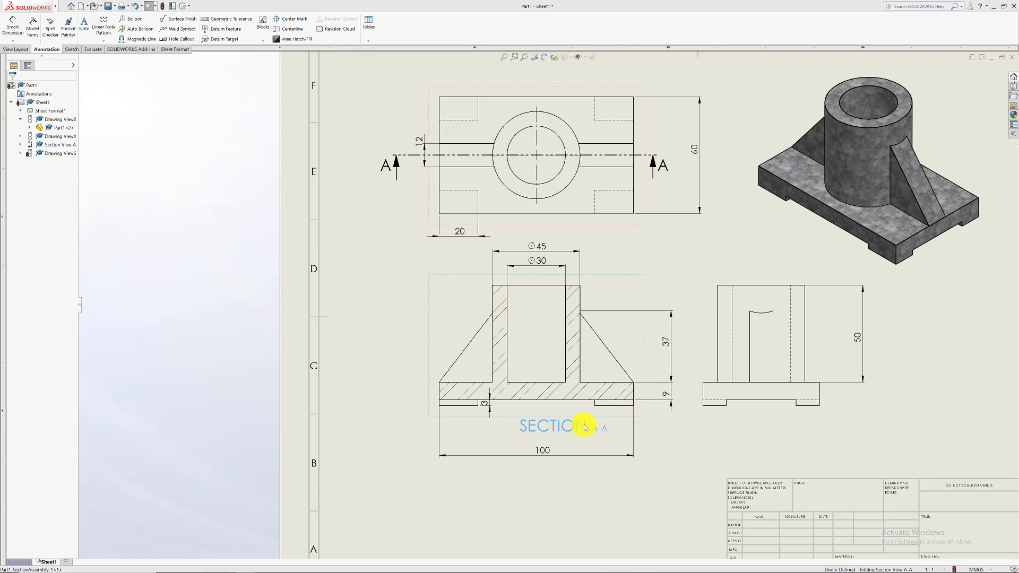
click(539, 265)
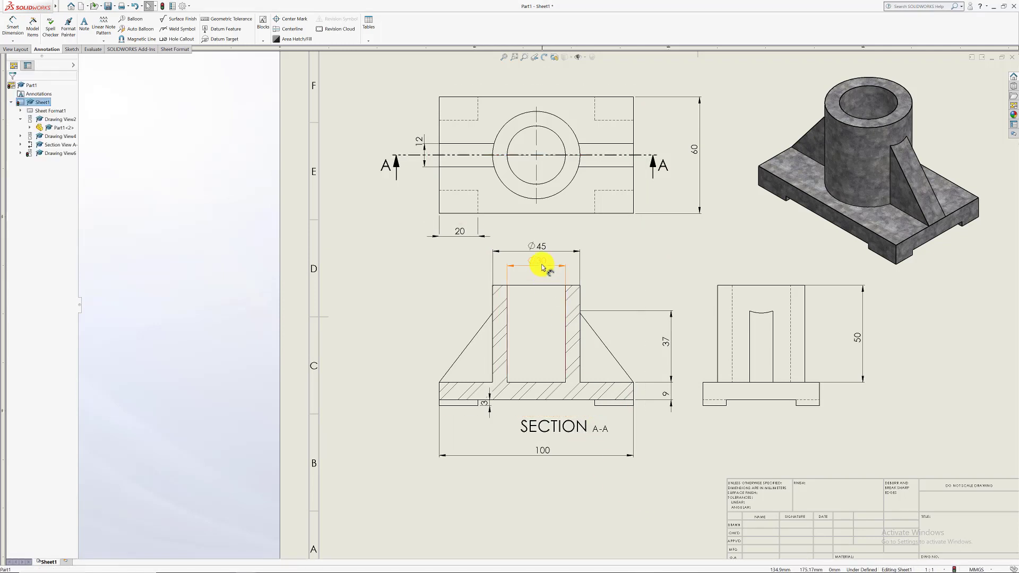
right_click(541, 265)
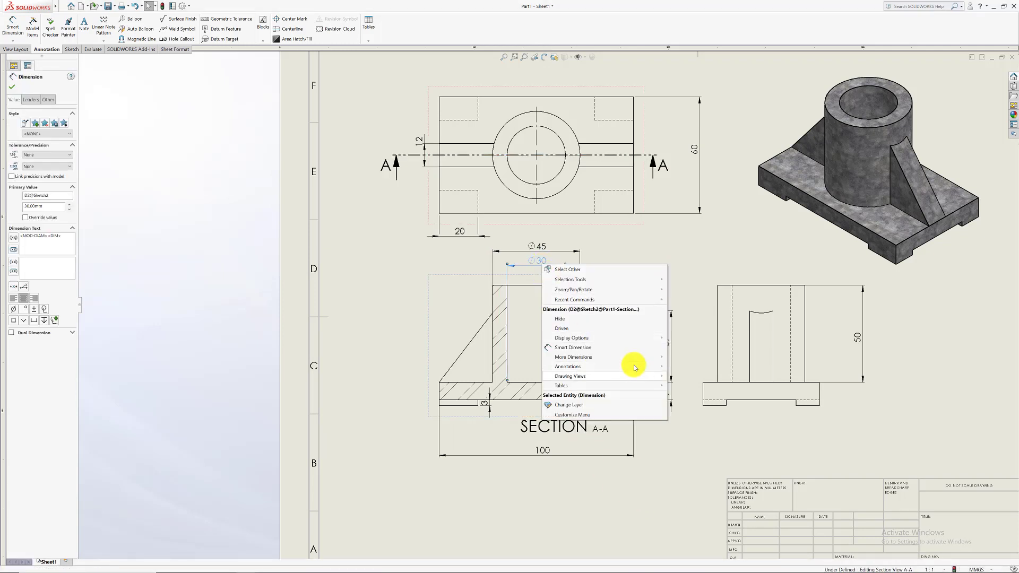
mouse_move(636, 367)
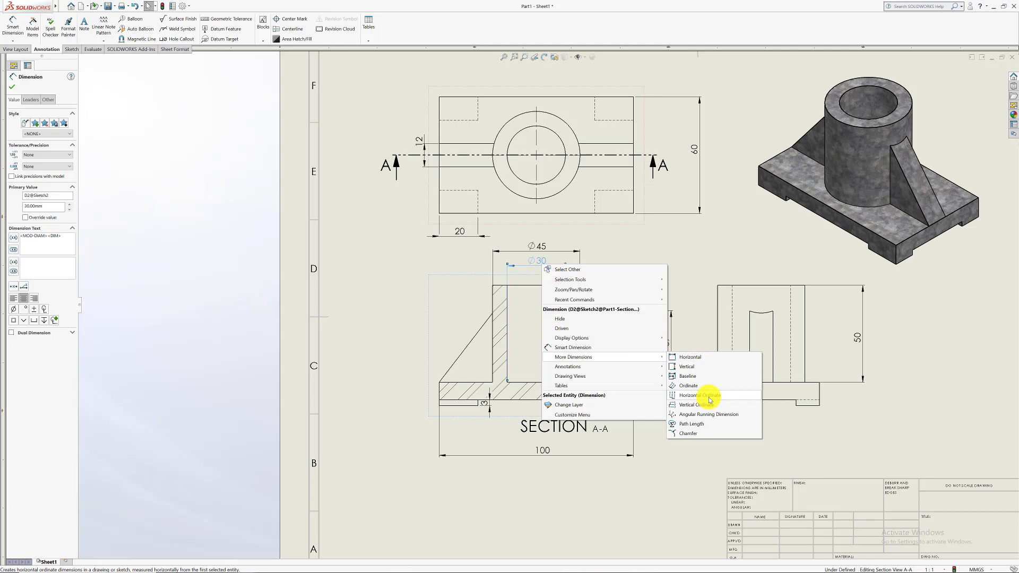
click(667, 509)
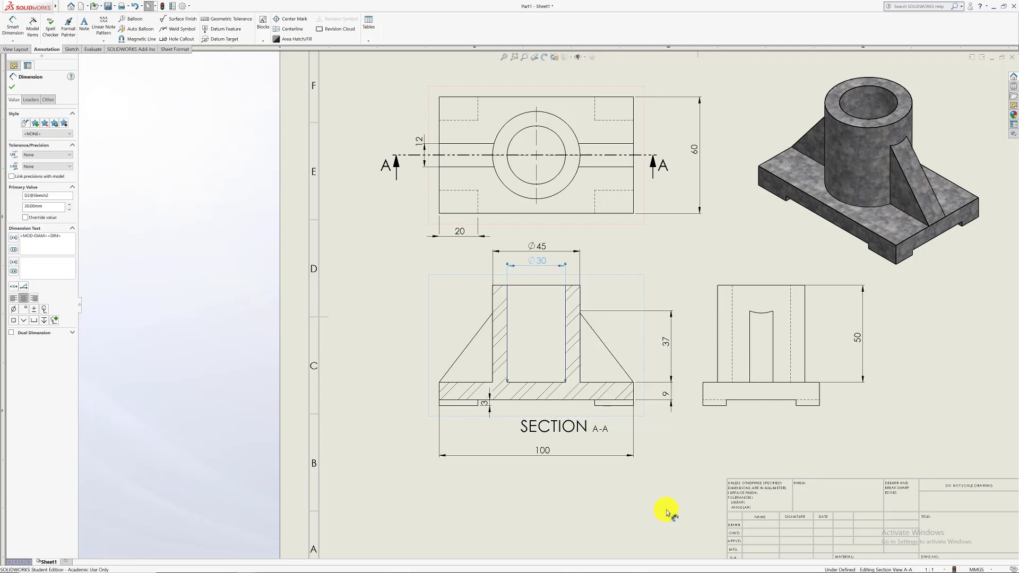
scroll(690, 286, up, 2)
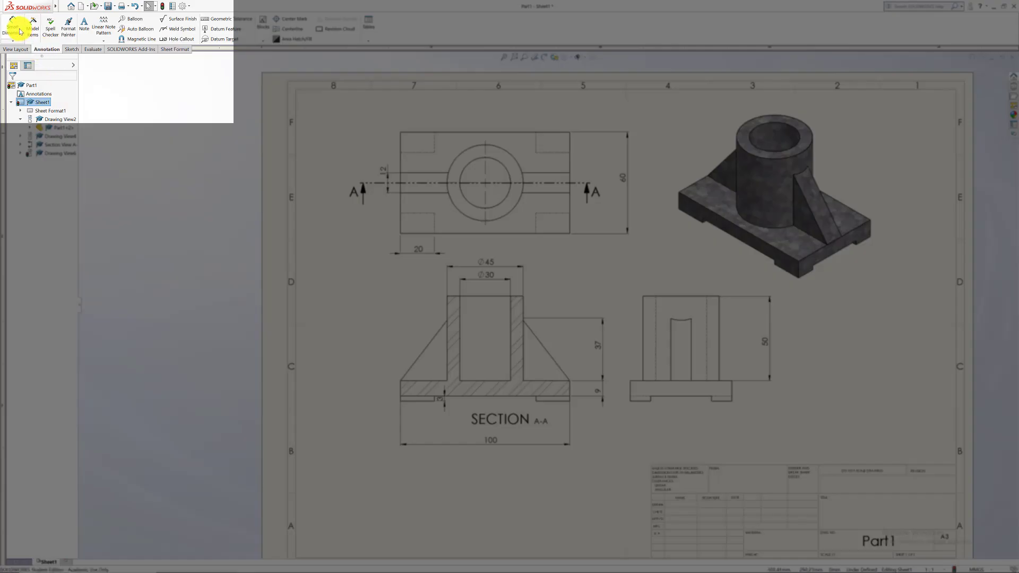
- Dimension the top view's right edge as 20 below the view, with precision set to None
click(20, 32)
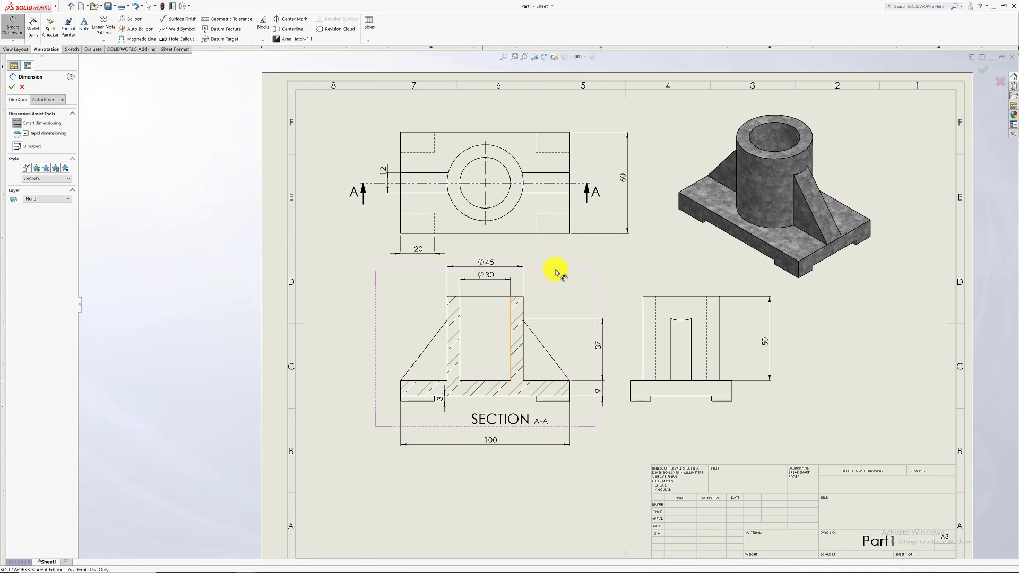
click(570, 223)
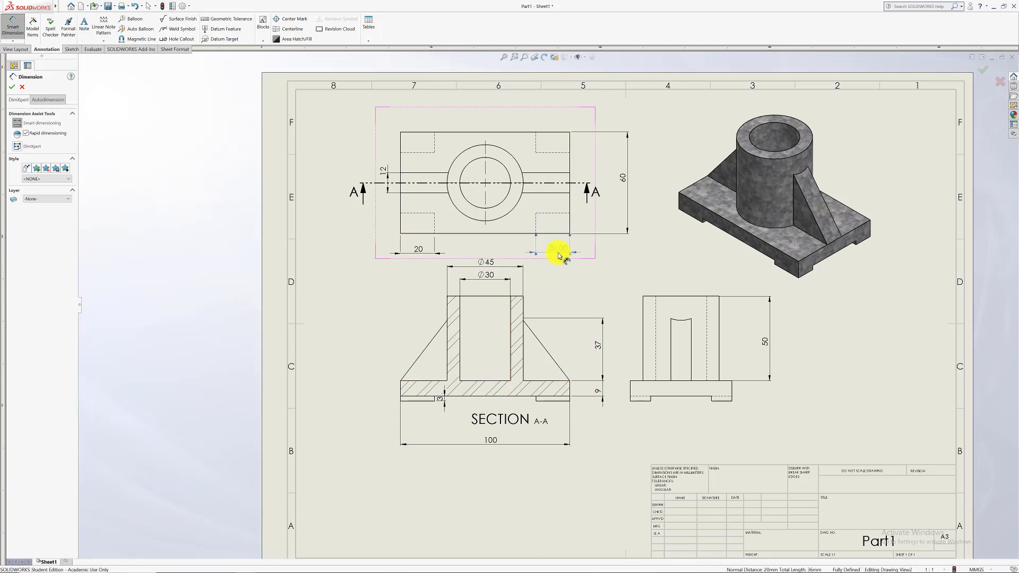
click(558, 253)
key(Escape)
click(562, 251)
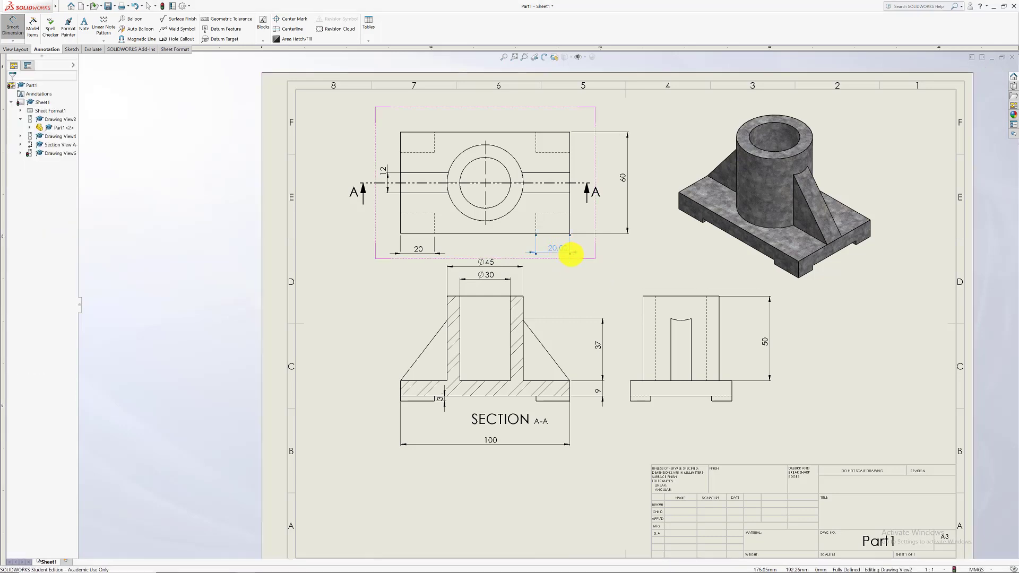
click(51, 213)
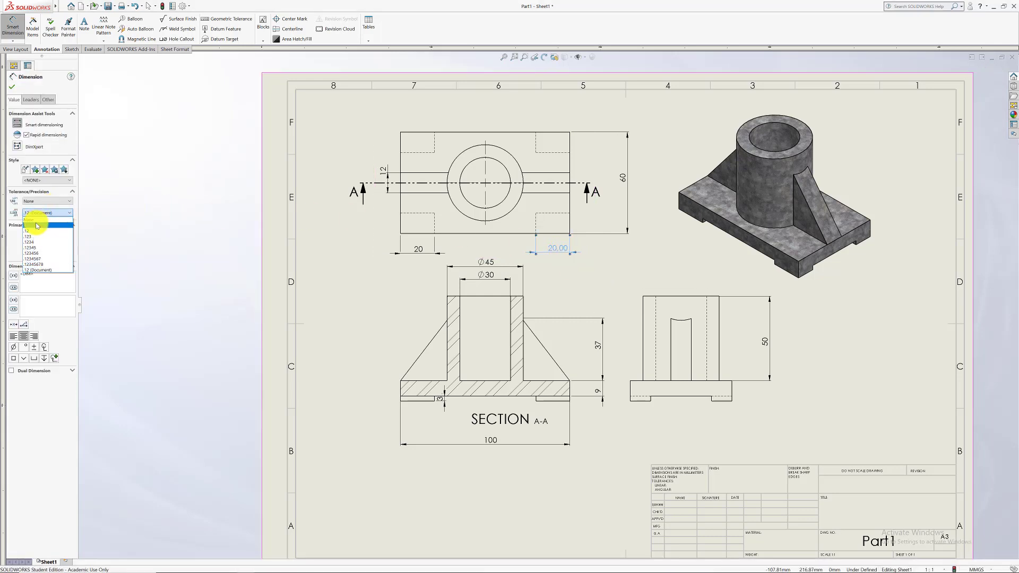
click(41, 219)
click(597, 286)
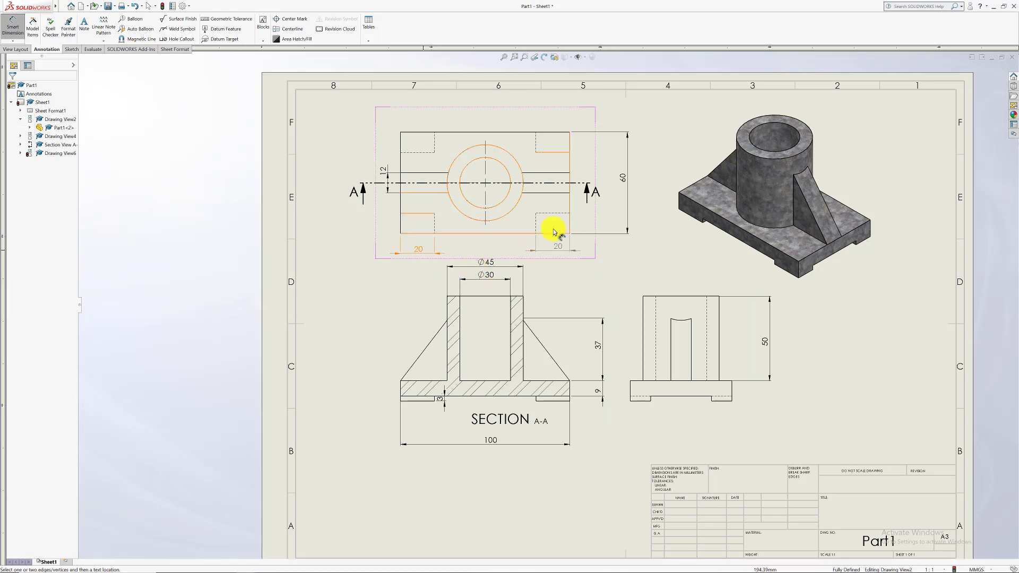
- Move the right 20 dimension to a different layer in its Other settings
click(559, 251)
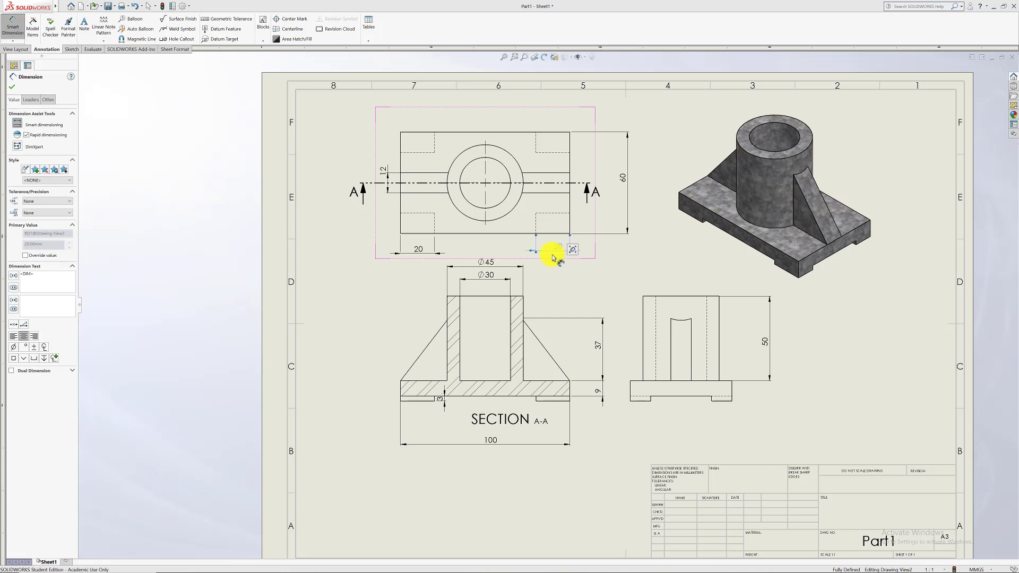
click(47, 99)
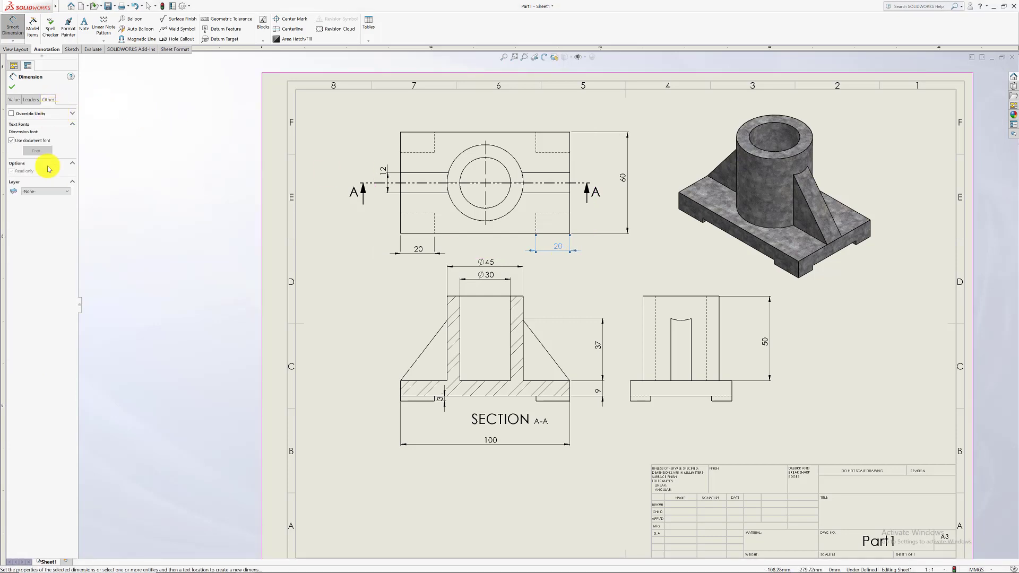
click(46, 191)
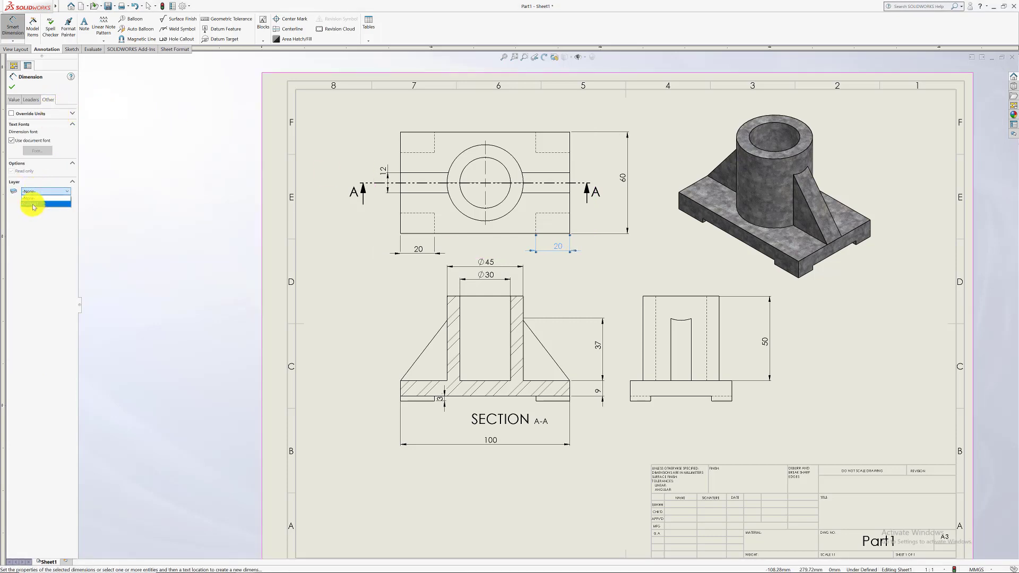
click(33, 205)
click(12, 87)
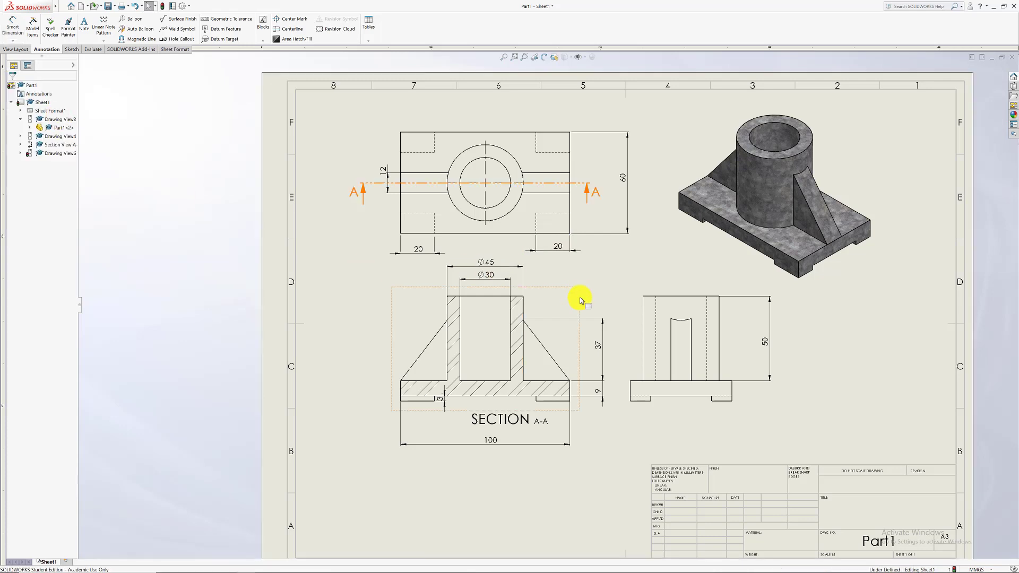
click(556, 248)
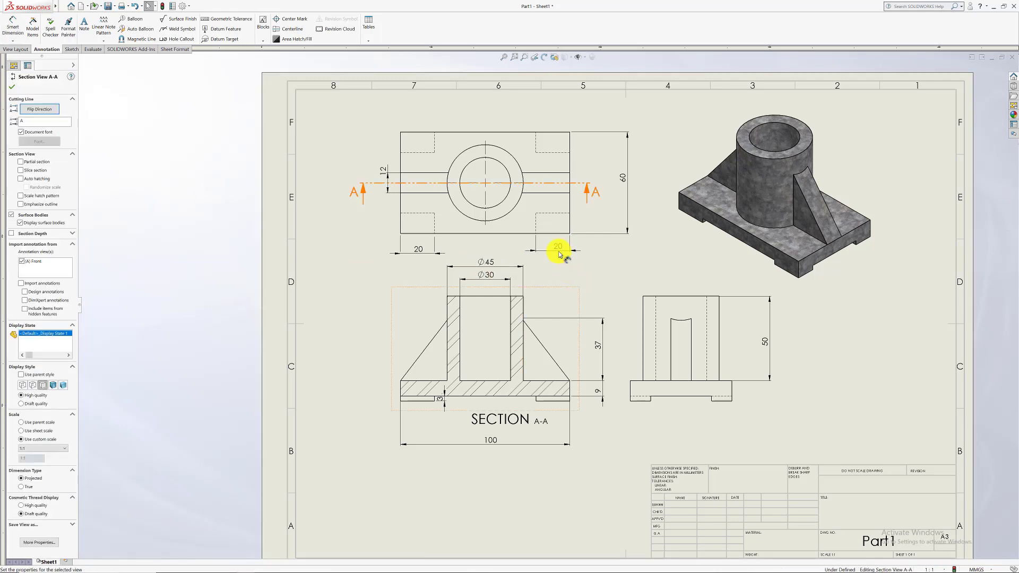
click(614, 272)
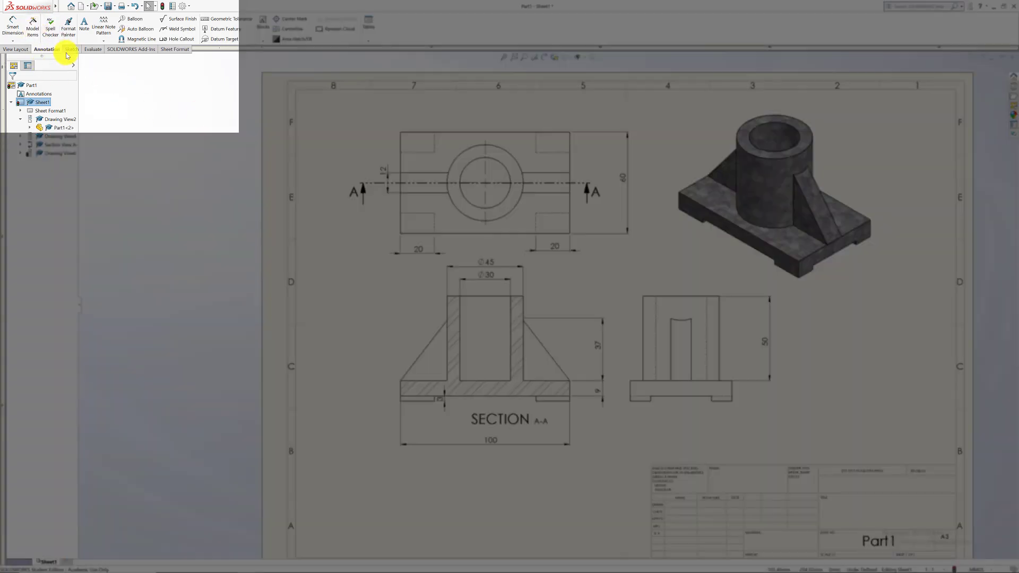
- Sketch a vertical centerline through the side view from its base to the top
click(71, 49)
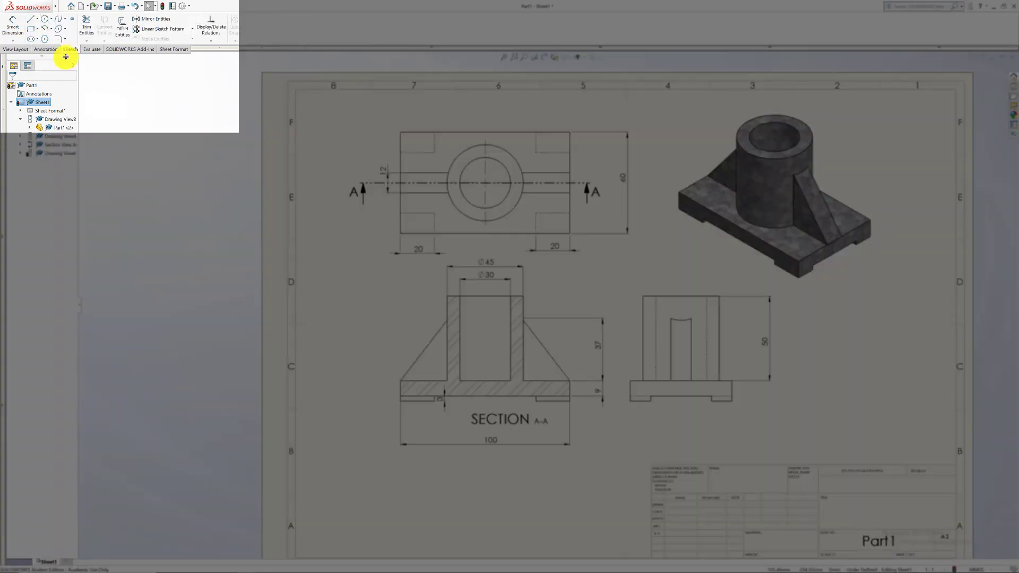
click(32, 19)
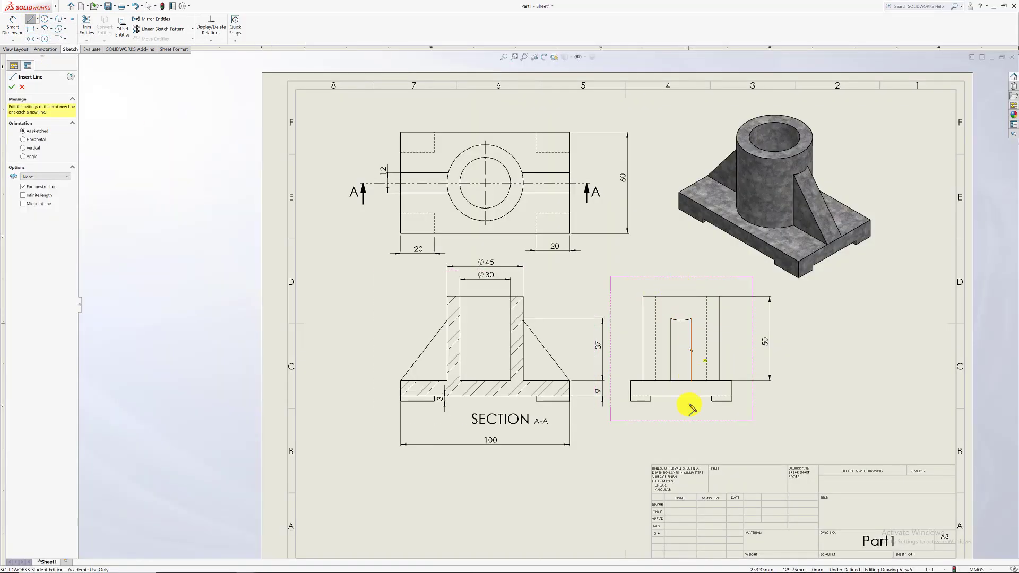
click(682, 420)
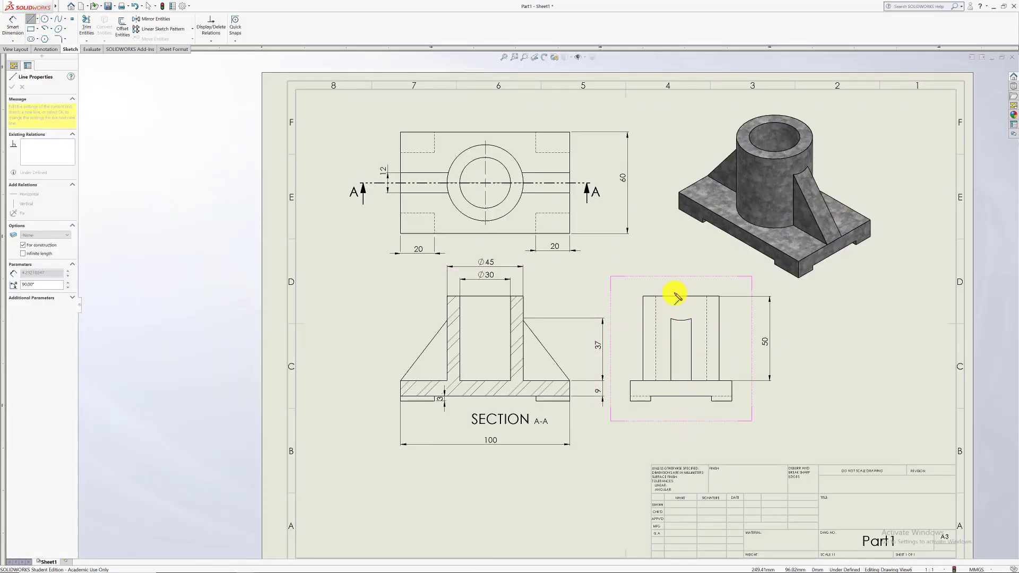
click(684, 261)
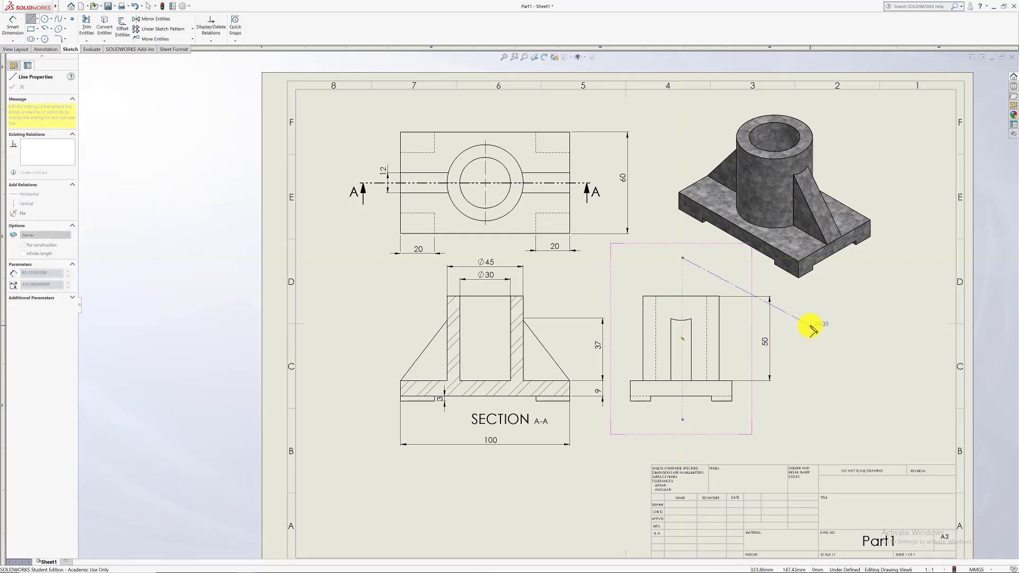
key(Escape)
- Assign the vertical centerline to the FORMAT layer in Line Properties
click(684, 273)
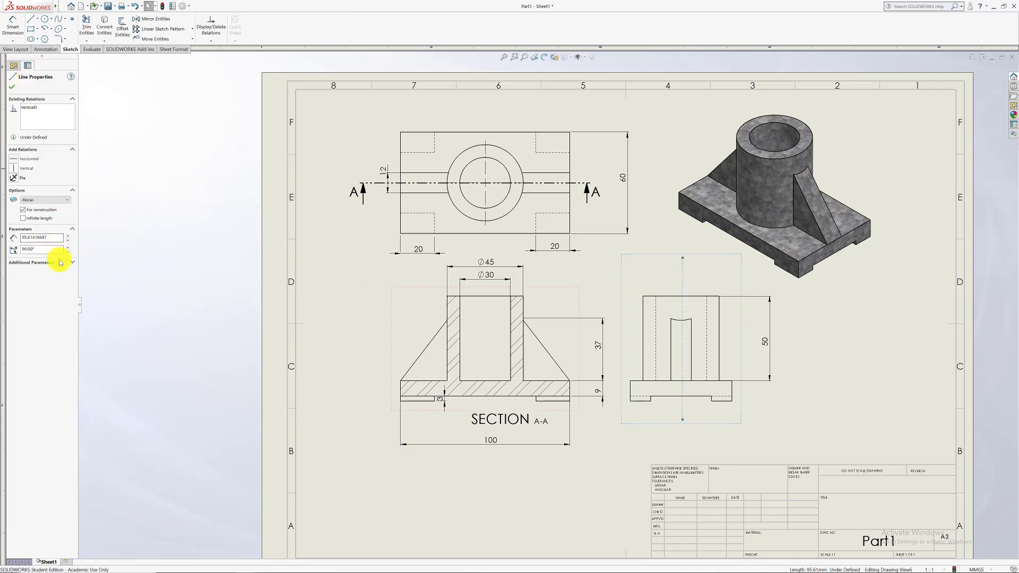
click(50, 200)
click(34, 212)
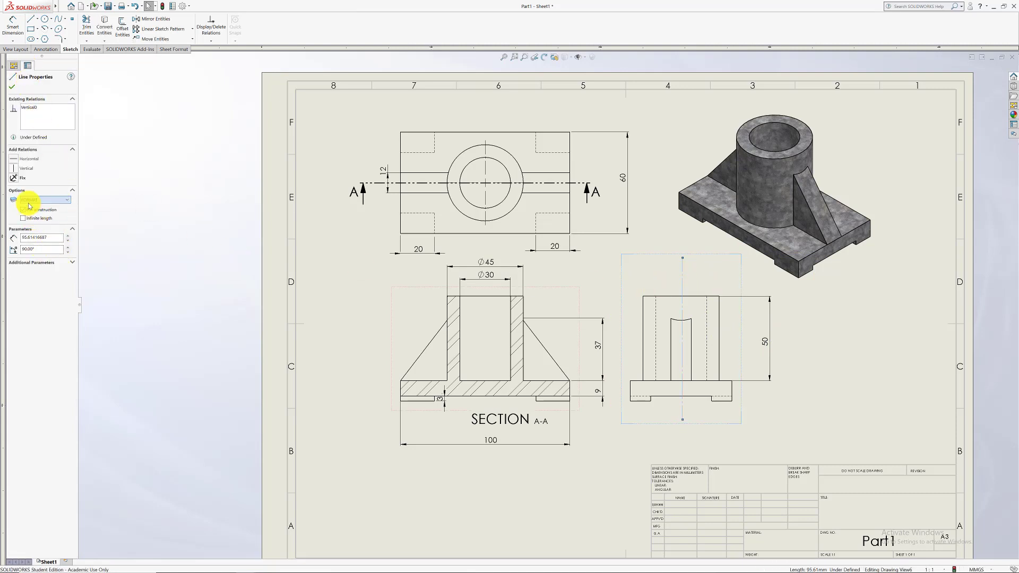
click(14, 88)
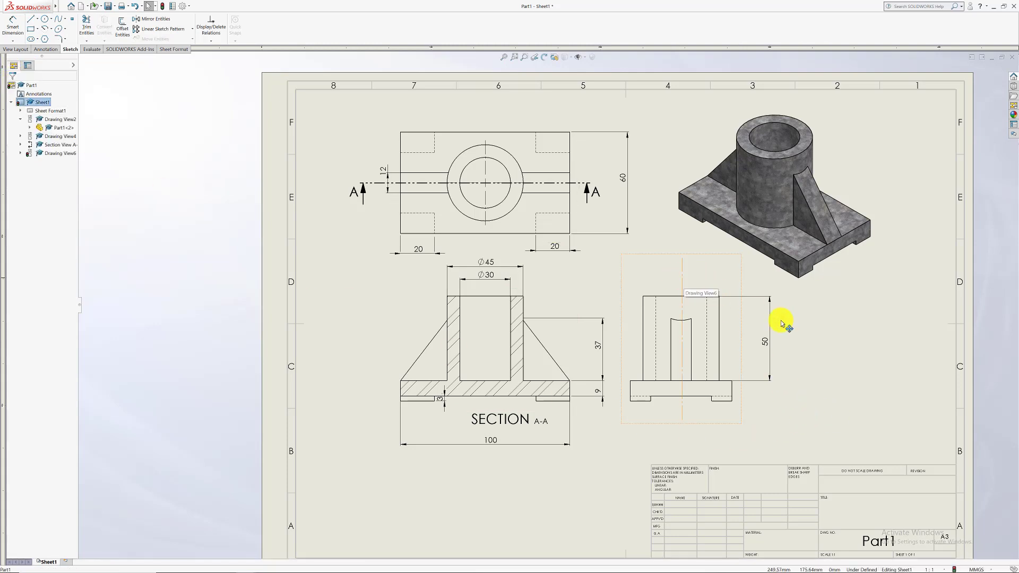
click(683, 285)
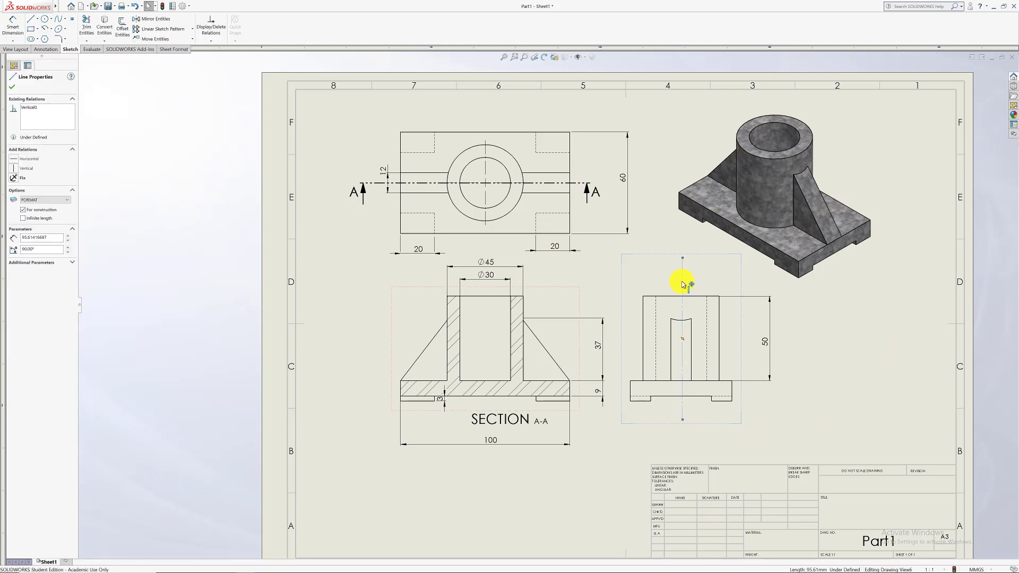
key(Escape)
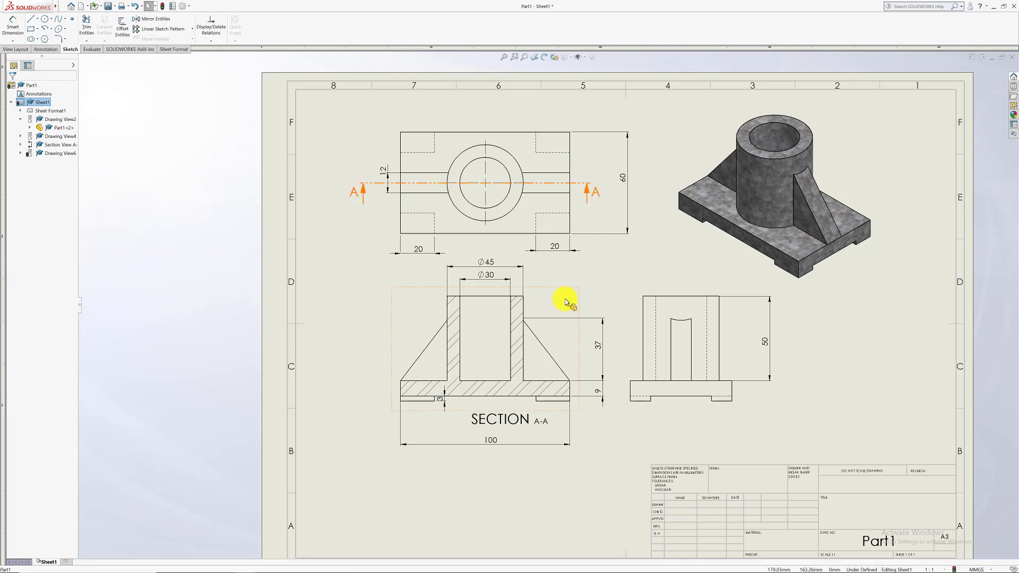
- Place a 'Use Rib feature' note and drag it to the sheet's top-right corner
click(44, 49)
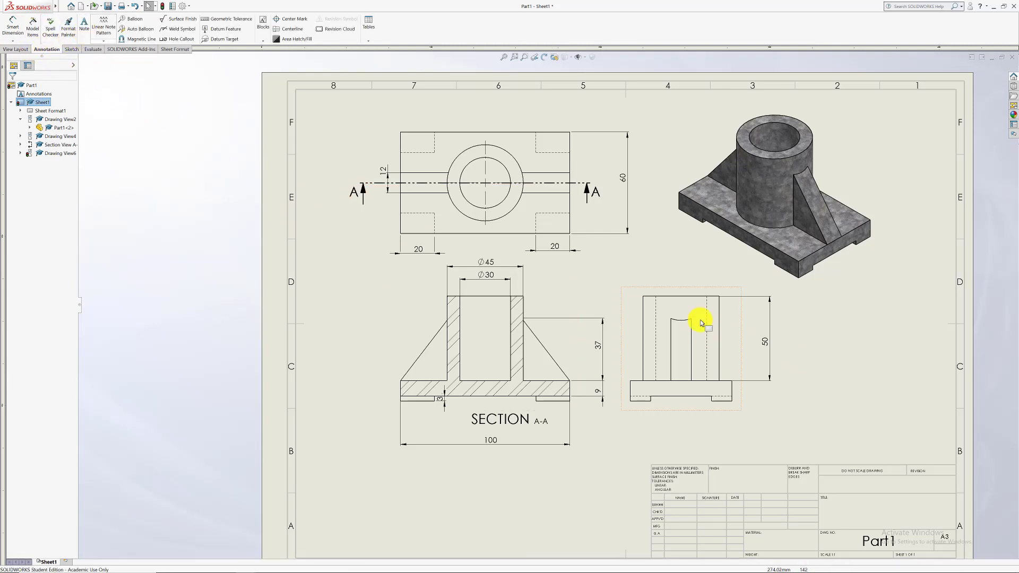
click(84, 27)
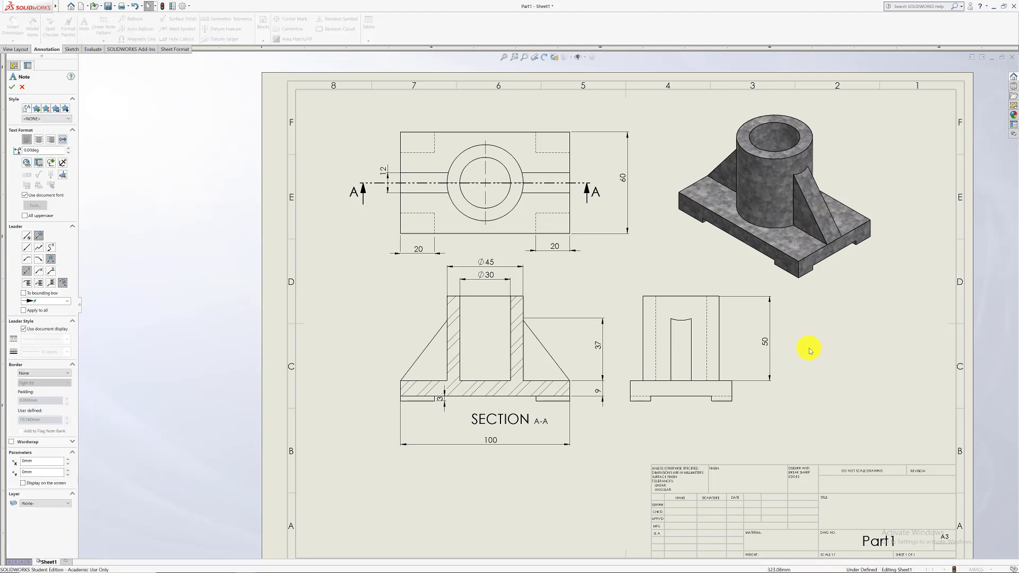
click(878, 400)
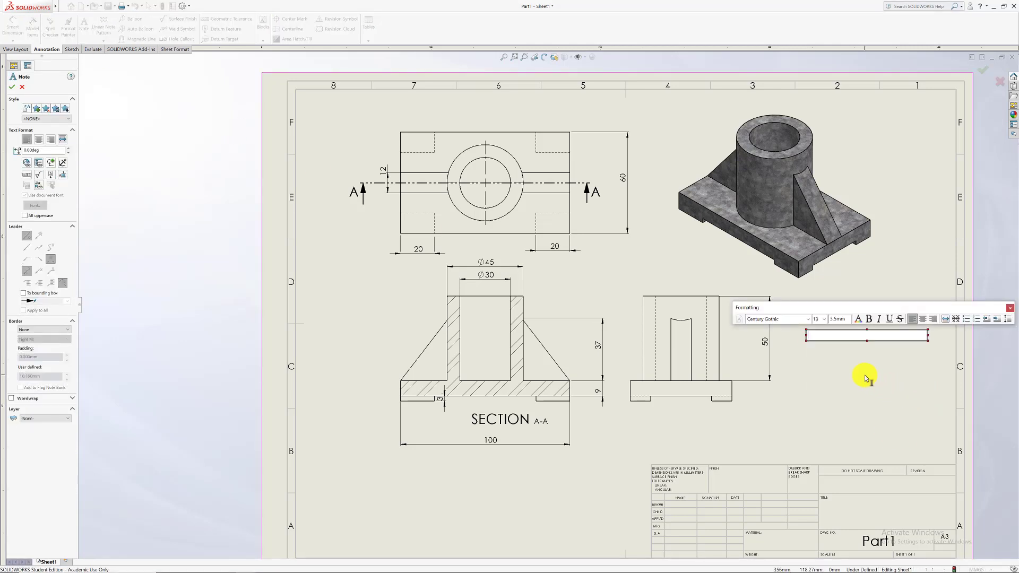
text(Use RI b feature)
key(Return)
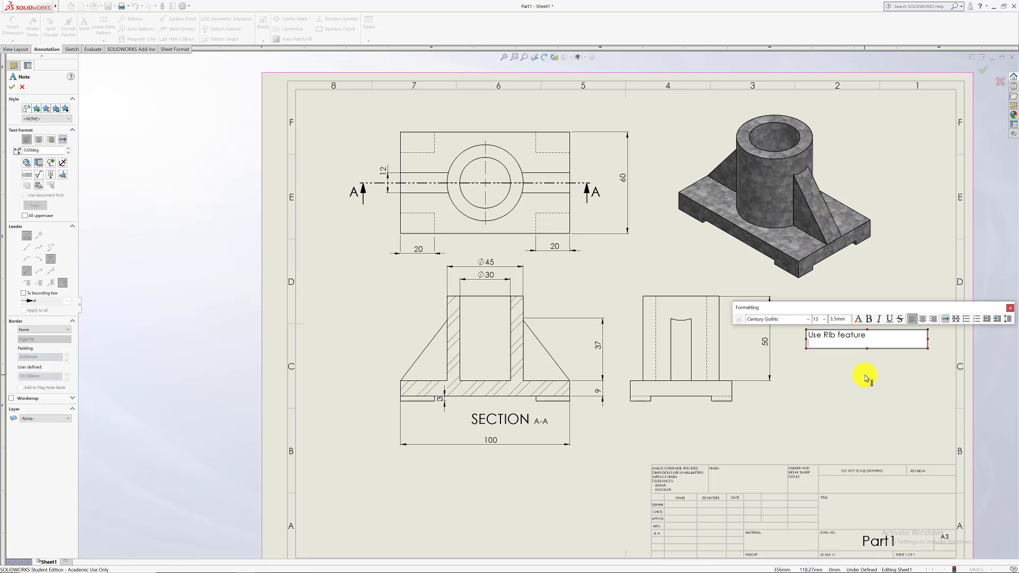
click(900, 390)
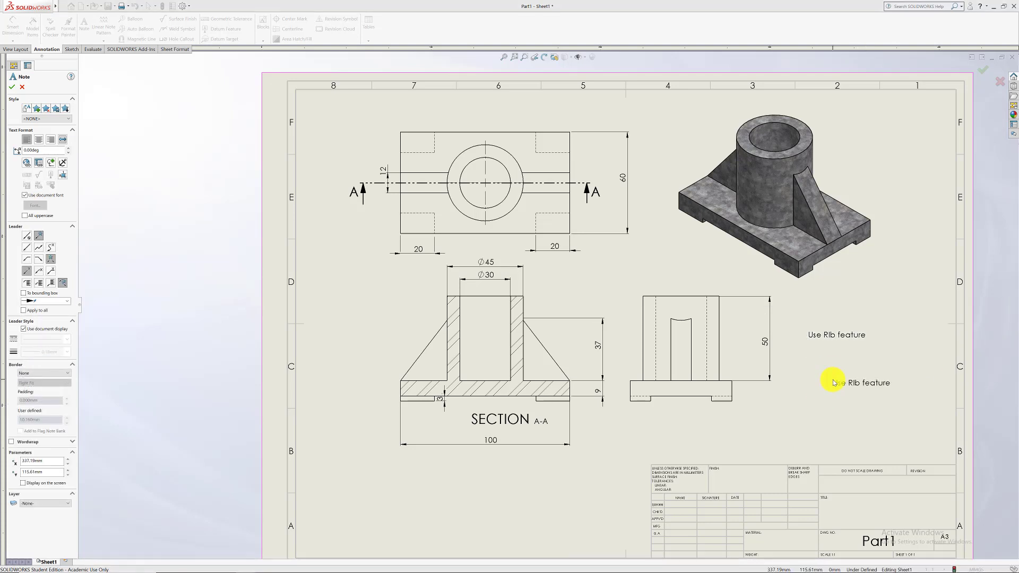
key(Escape)
drag(847, 333, 894, 336)
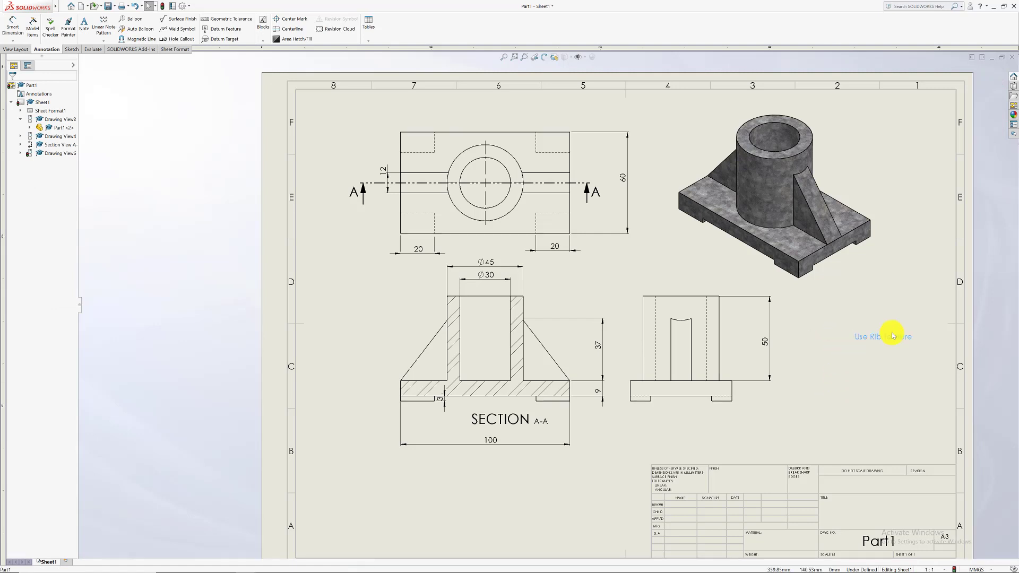
drag(870, 299, 905, 105)
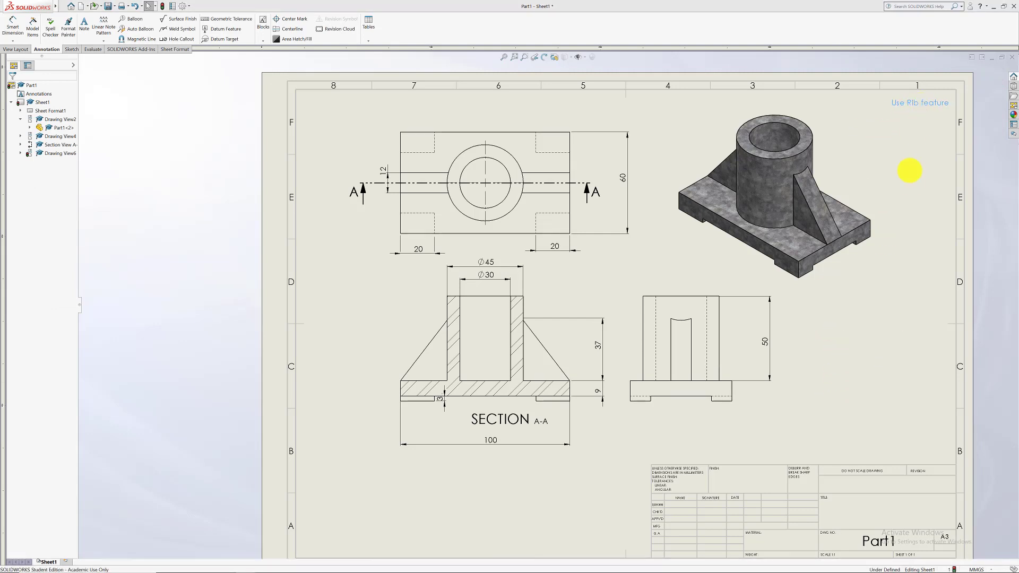
click(838, 319)
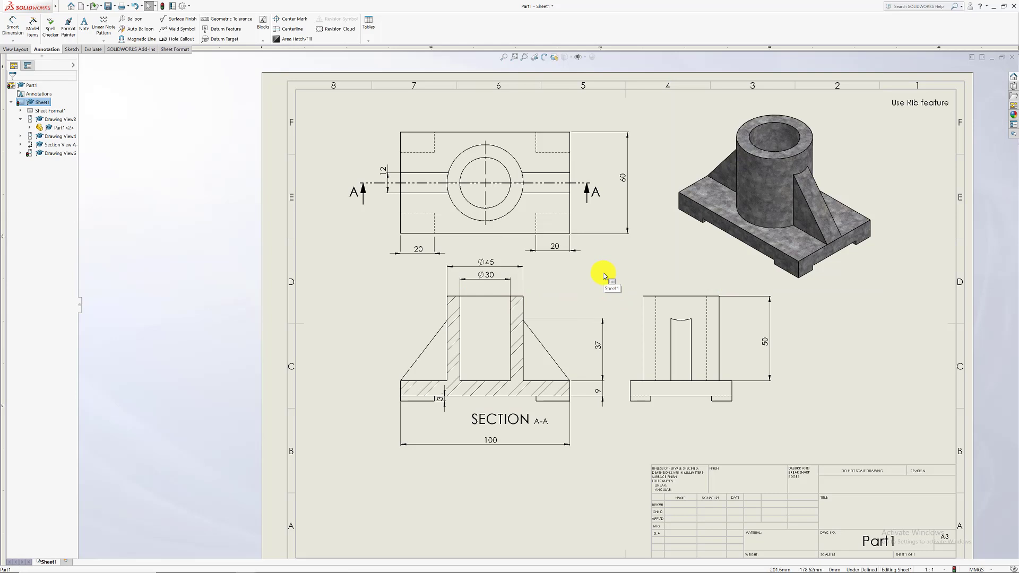
- Delete the right-hand 20 dimension under the top view, keeping the 3 dimension under SECTION A-A
click(555, 251)
key(Delete)
click(442, 407)
key(Delete)
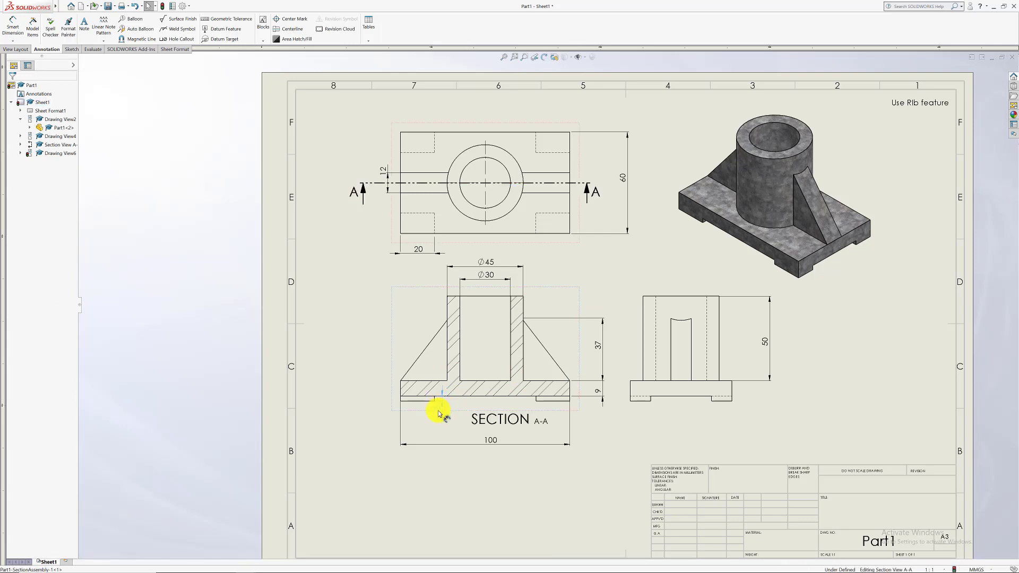
key(ctrl+z)
click(647, 441)
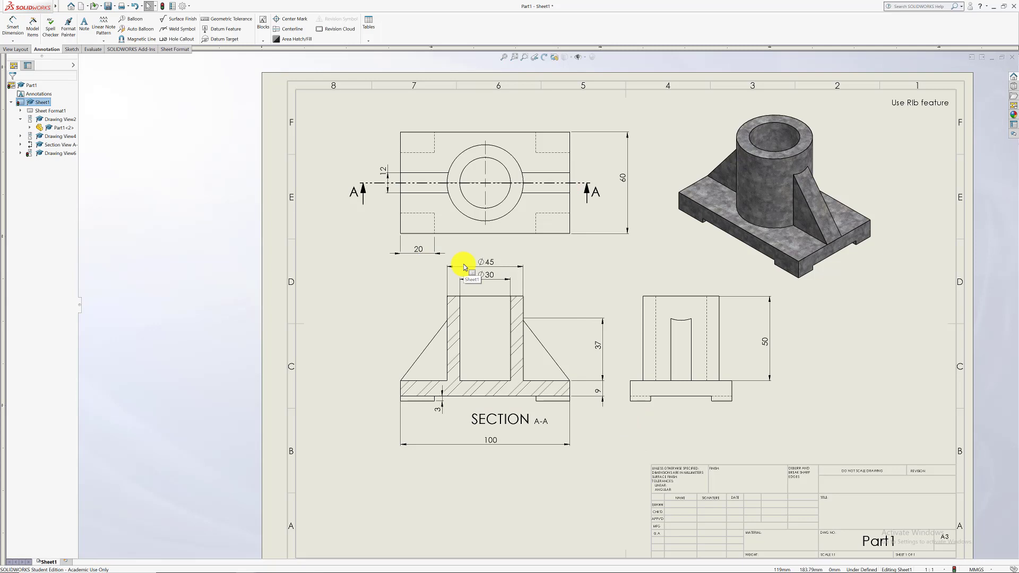
click(114, 6)
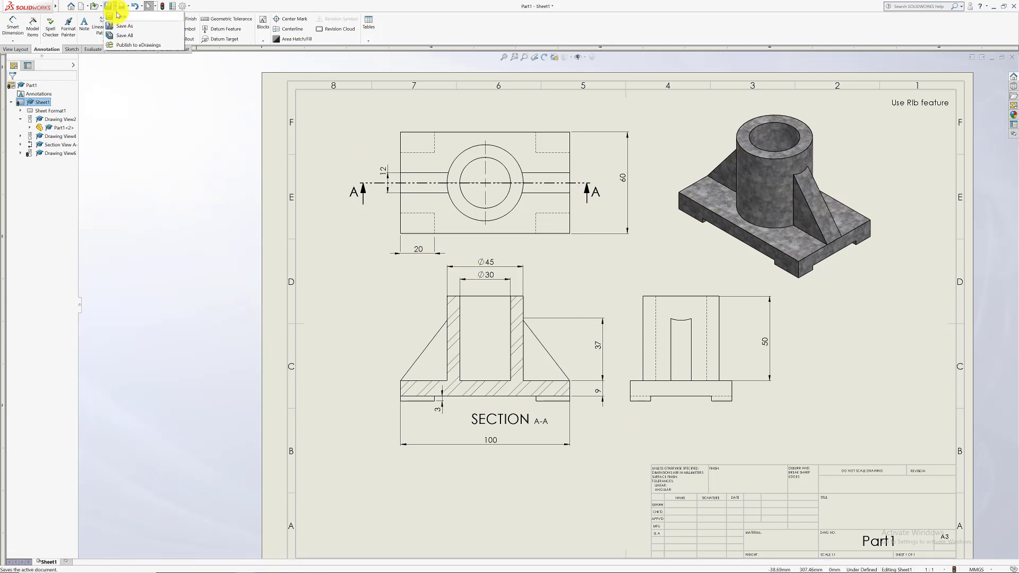
click(375, 253)
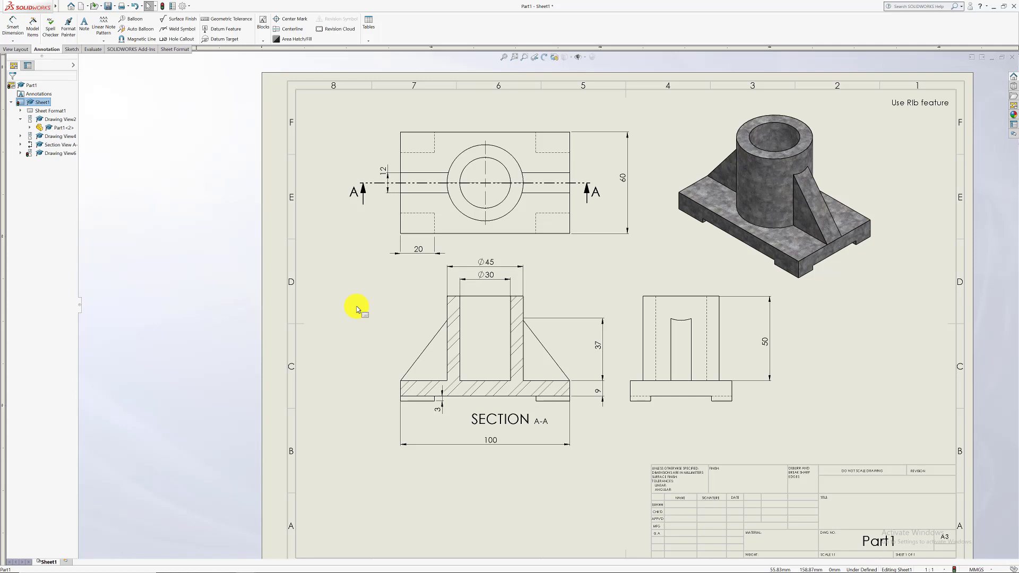
- Choose Edit Sheet Format on Sheet Format1 and zoom in on the title block
scroll(478, 361, down, 1)
scroll(616, 370, up, 1)
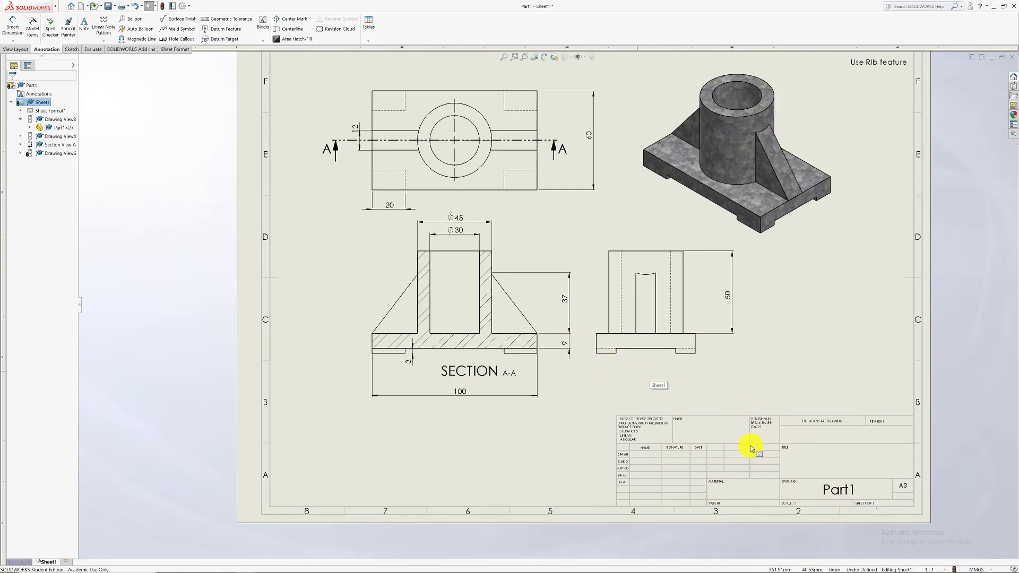
scroll(743, 436, up, 1)
scroll(684, 292, down, 1)
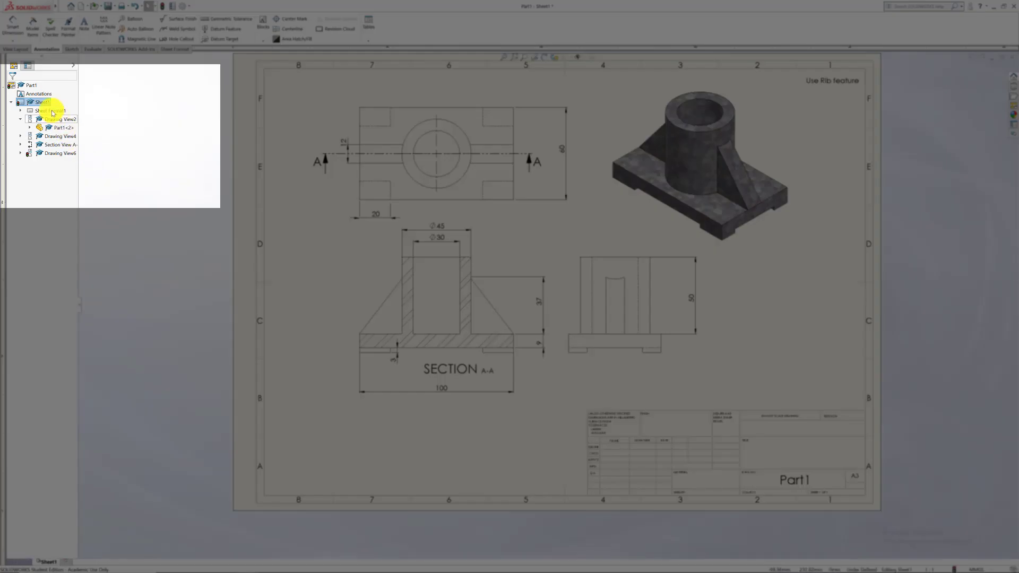
right_click(53, 113)
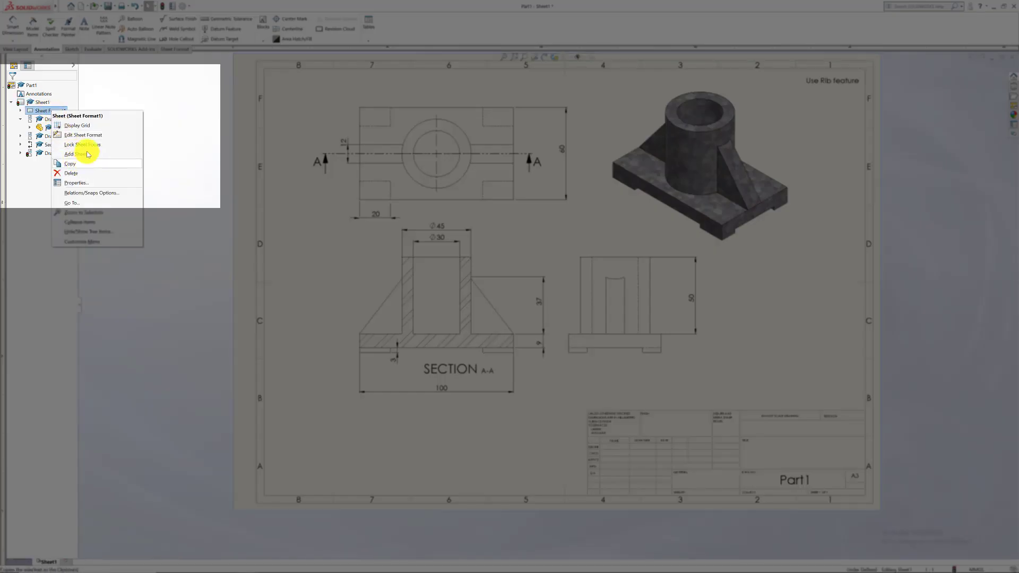
click(79, 135)
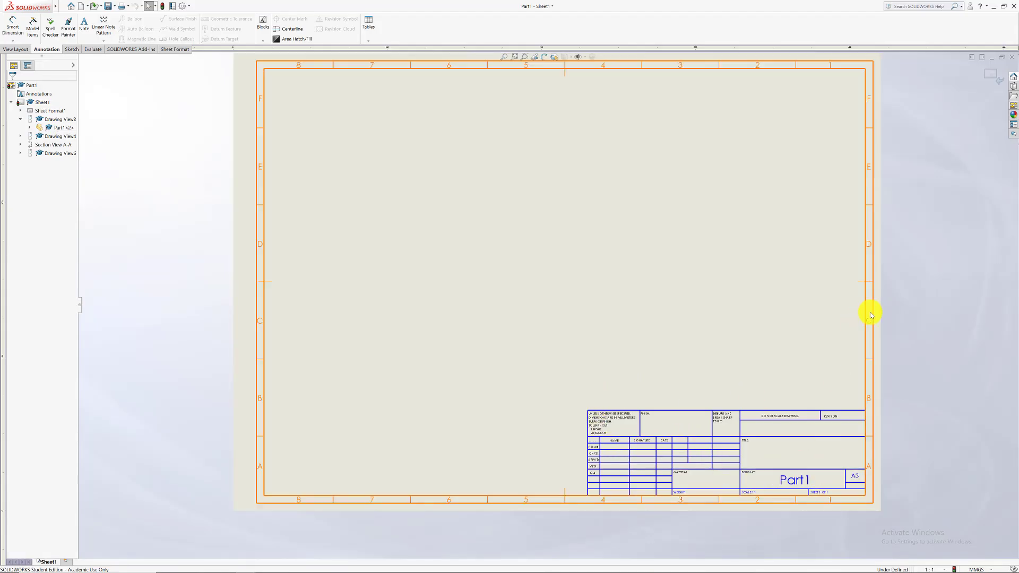
scroll(764, 481, down, 2)
- Retype the DWG NO. note from 'Part1' to 'Part 1'
click(767, 445)
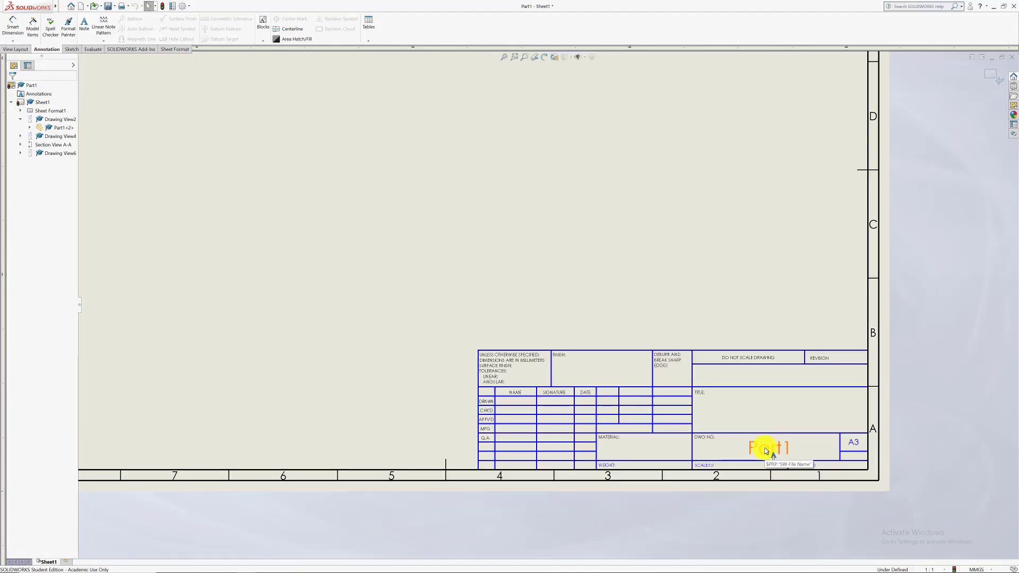
double_click(767, 448)
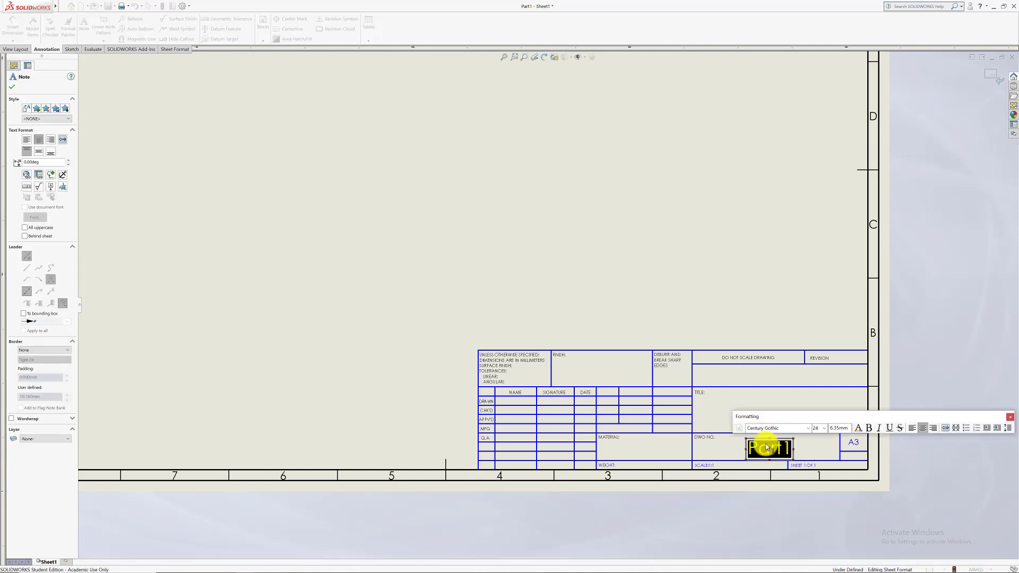
text(Fa)
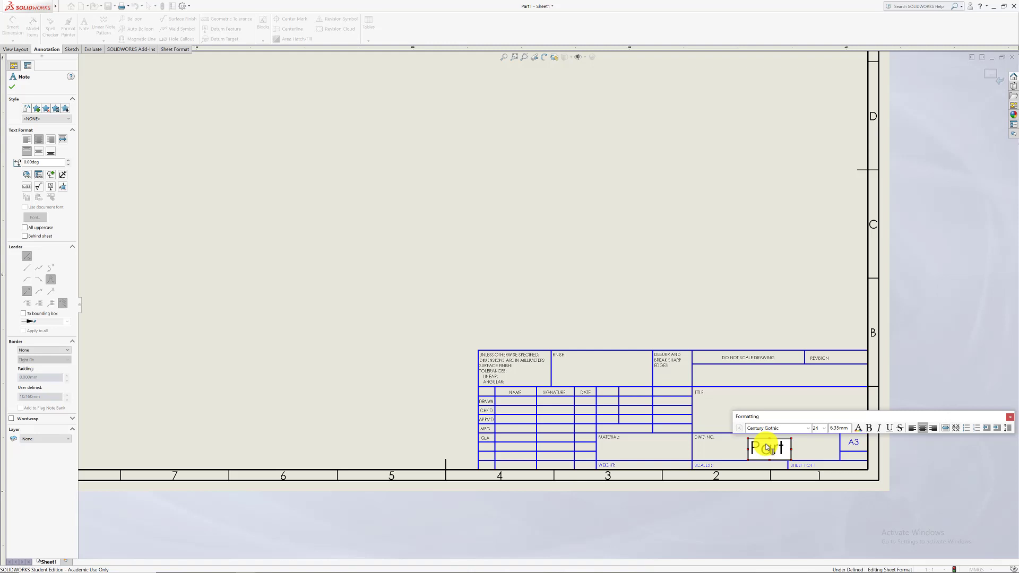
text(1)
key(Return)
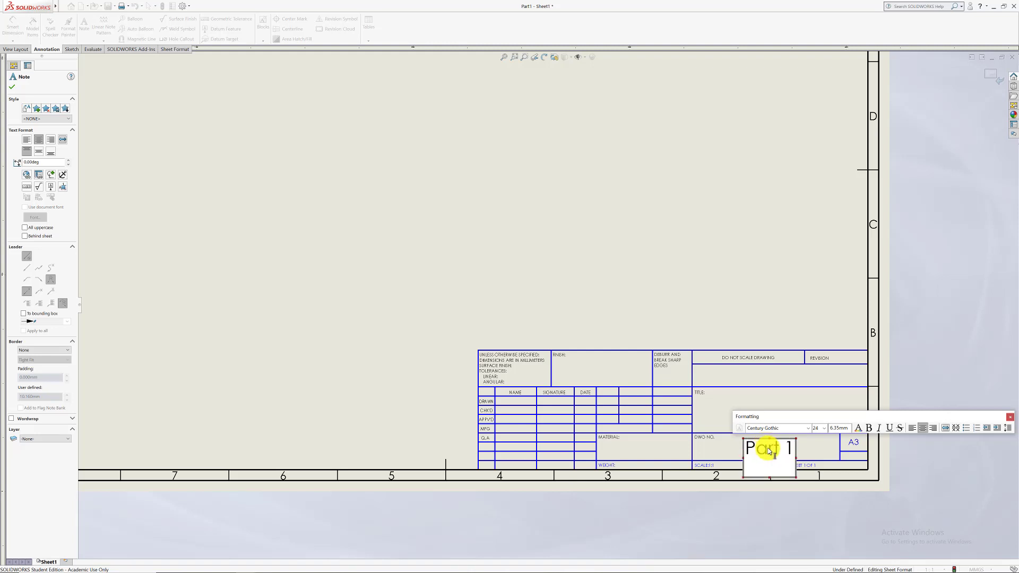
click(750, 307)
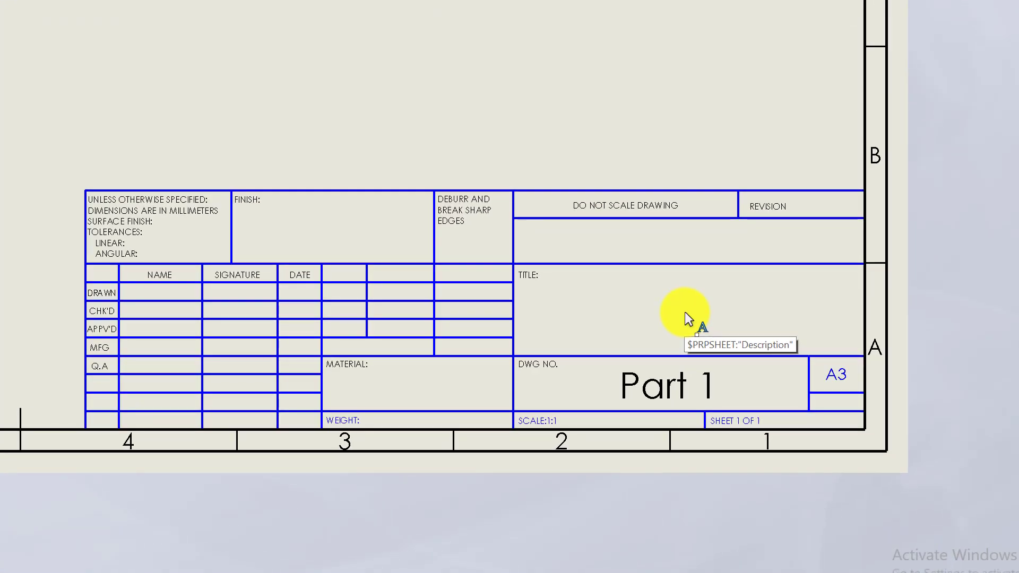
- Enter 'RIB BLOCK' in the TITLE field and nudge it to the centre of its cell
click(686, 312)
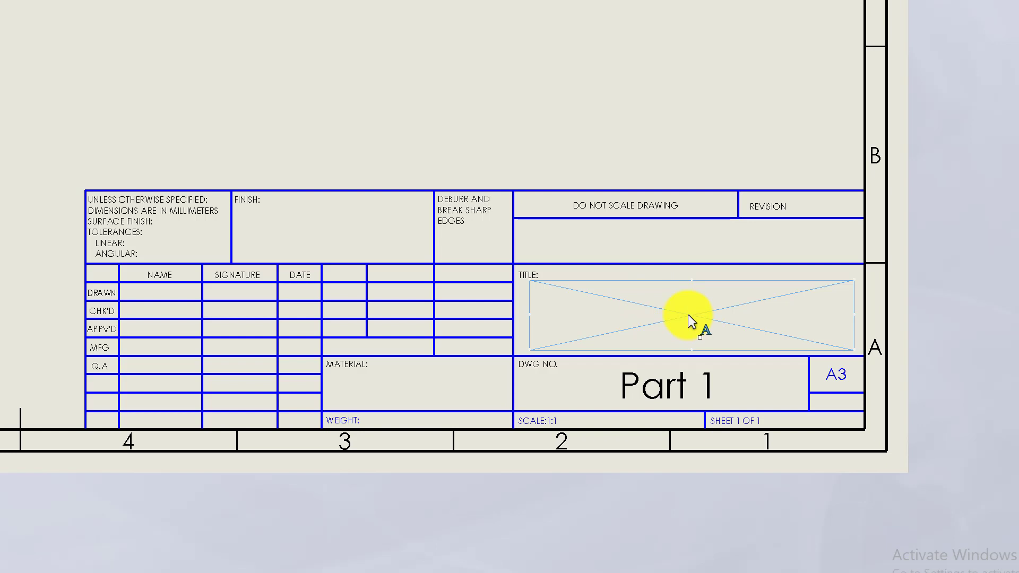
double_click(688, 314)
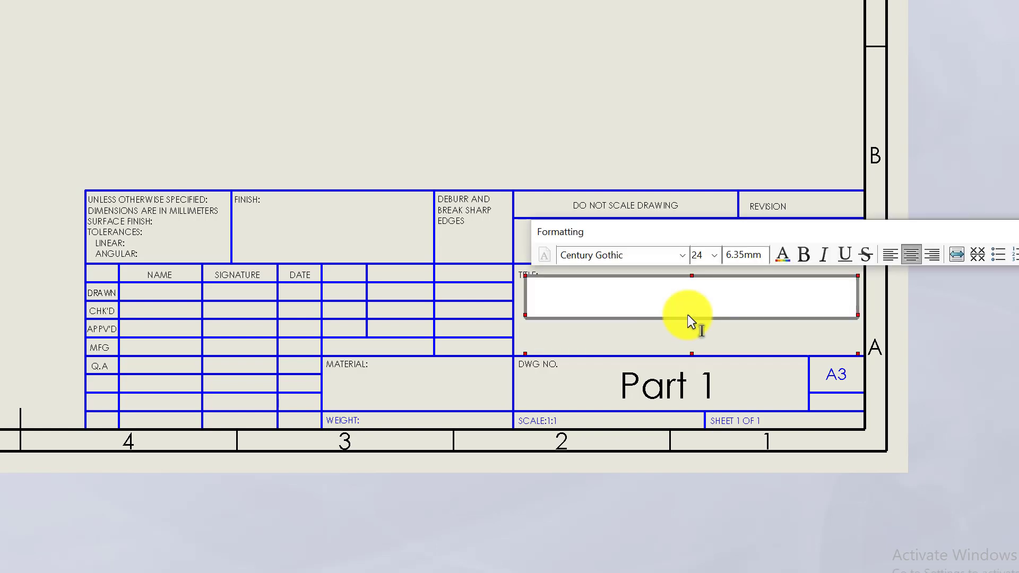
text(RIB )
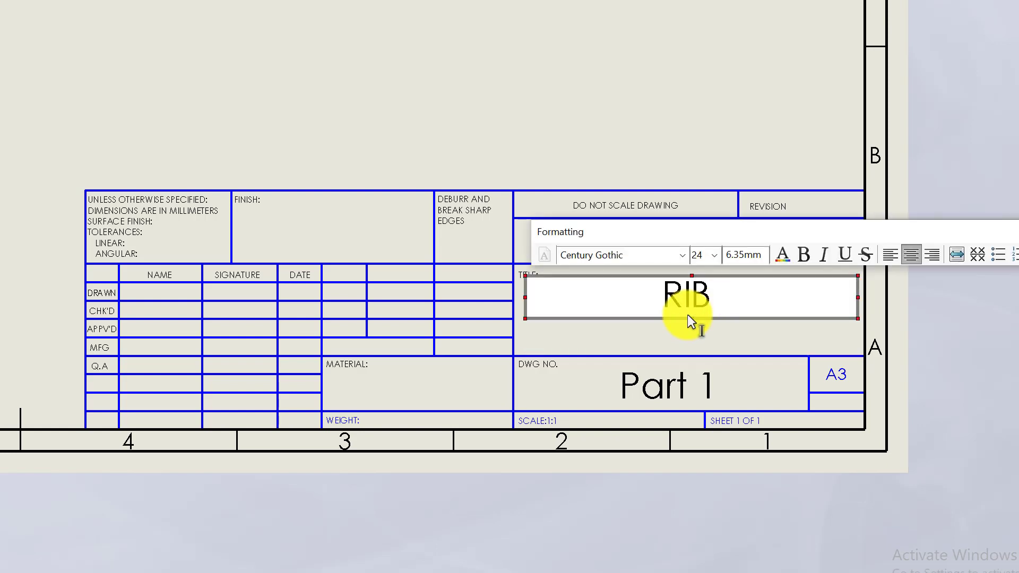
text(BLOCK)
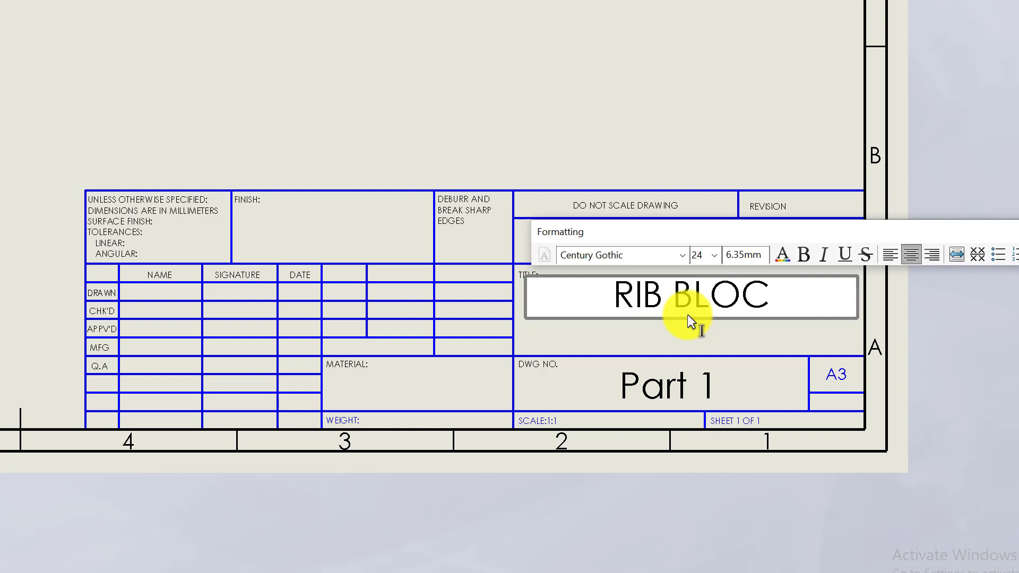
click(639, 55)
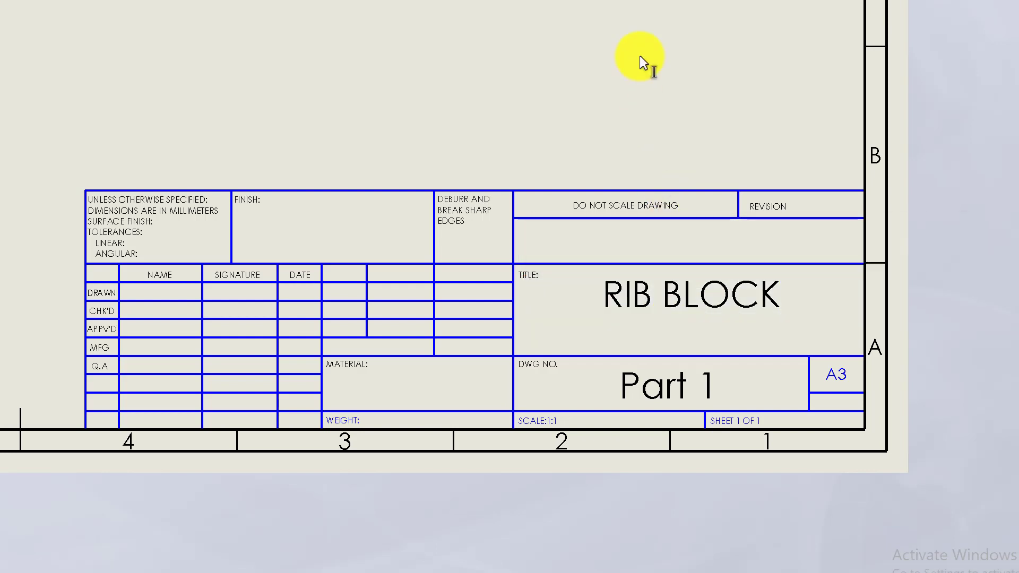
drag(672, 290, 665, 304)
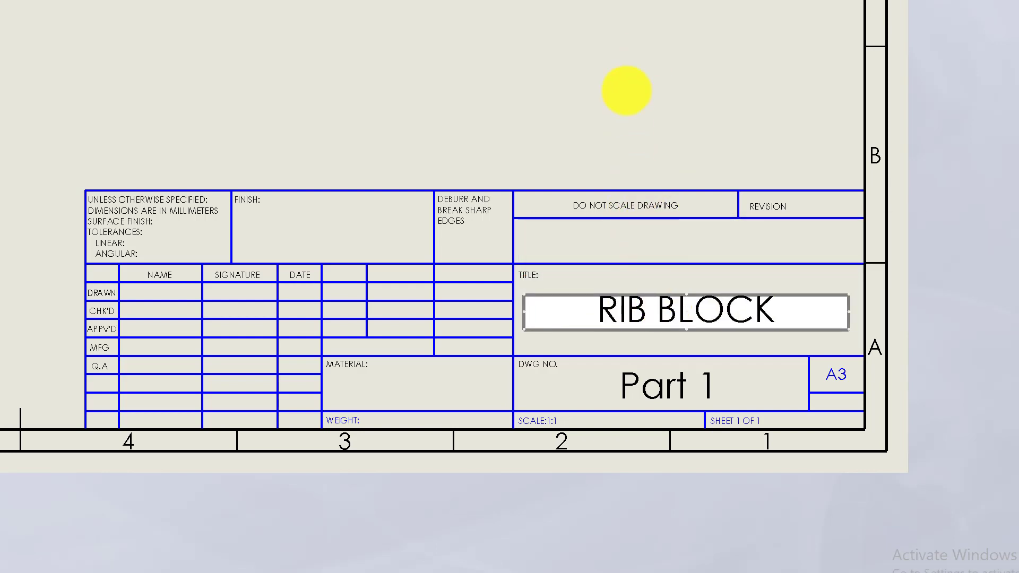
click(620, 68)
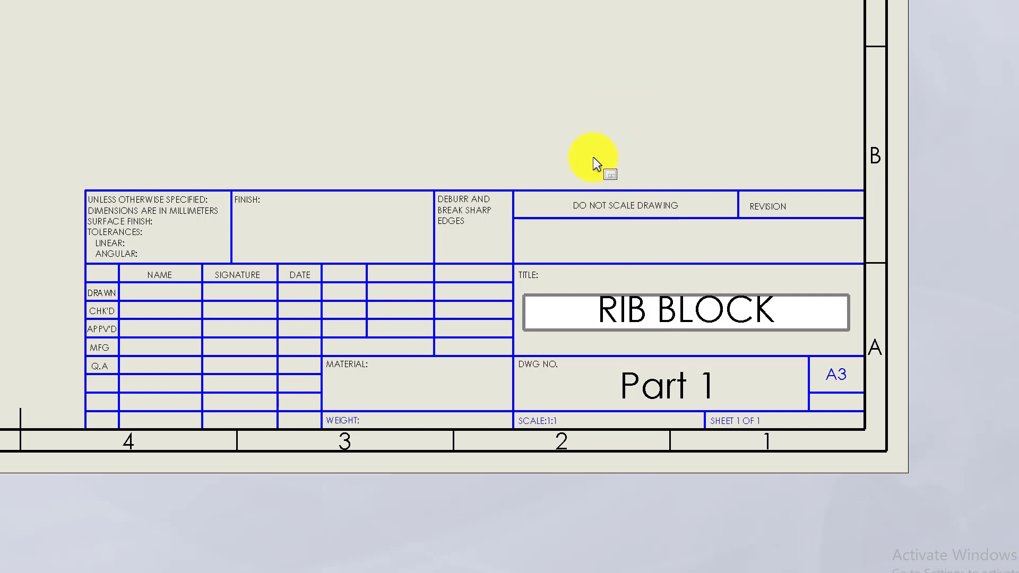
- Add a 'Galvanzise steel' note in the title block's MATERIAL cell
key(n)
click(418, 387)
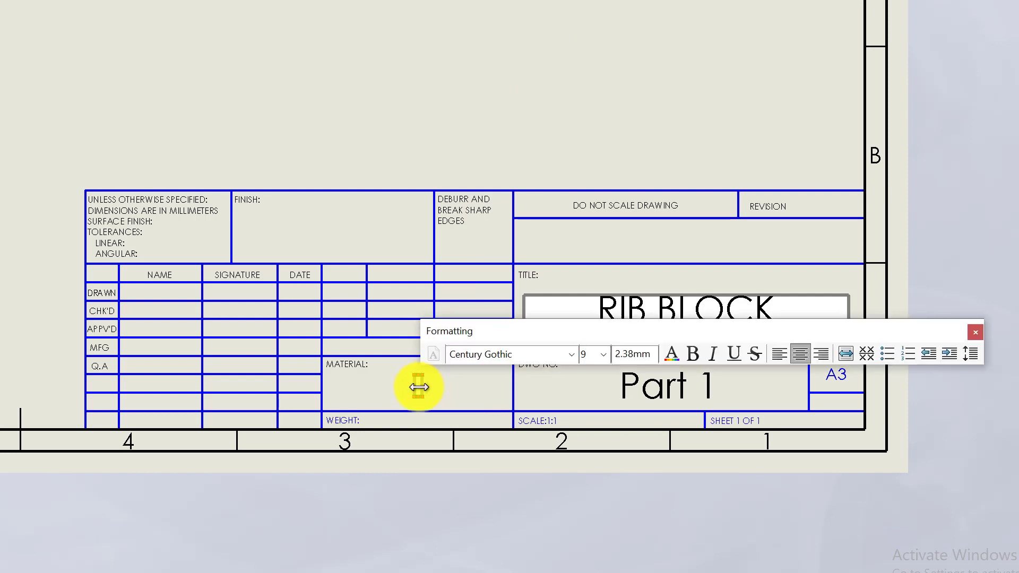
text(Galvan)
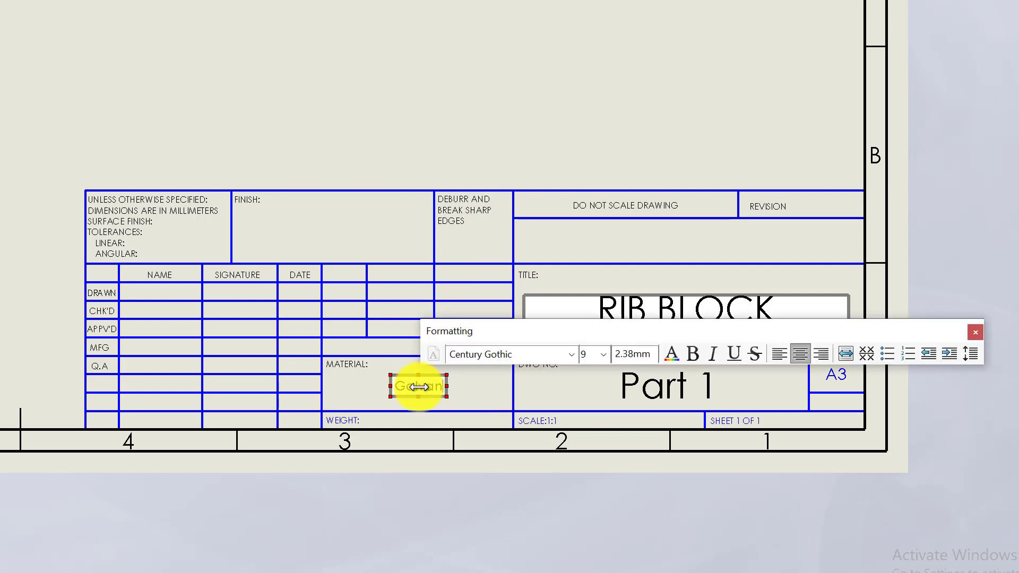
text(zise)
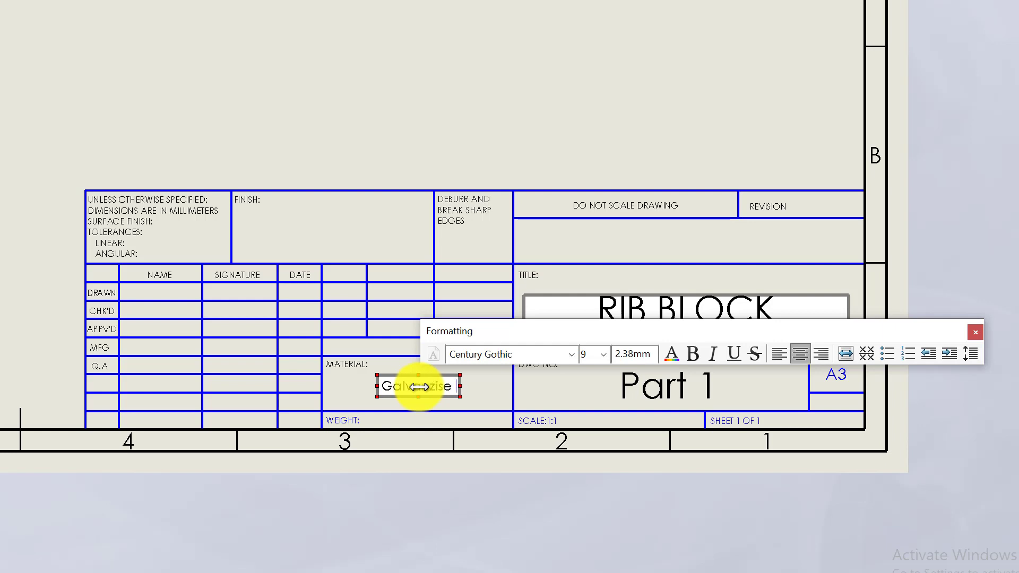
text( steel)
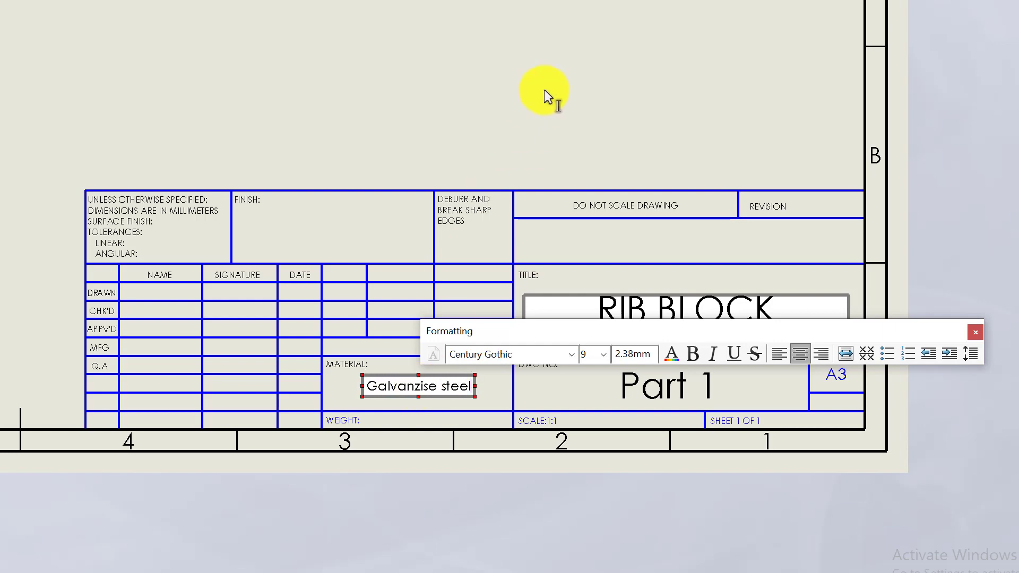
click(558, 64)
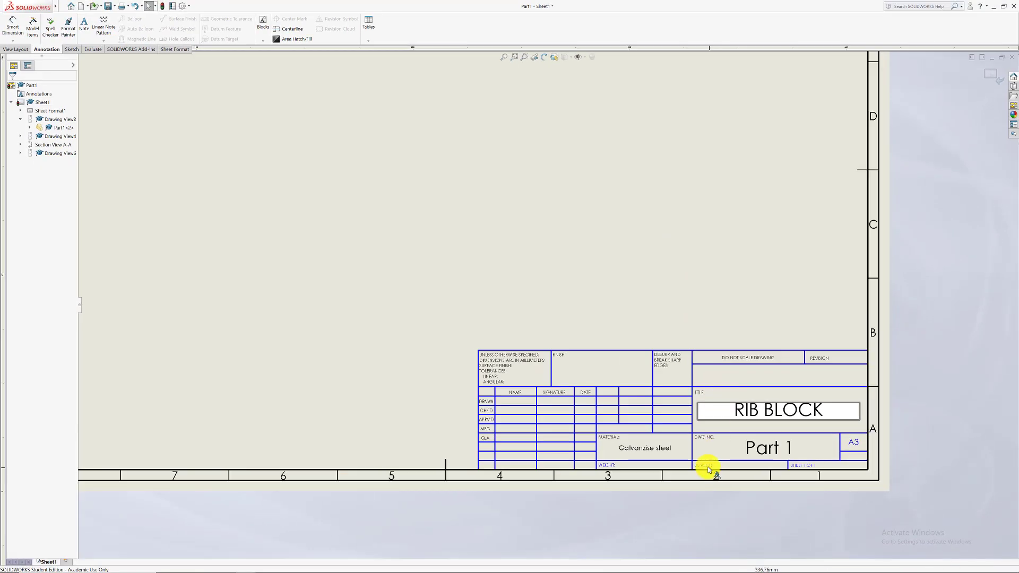
- Exit sheet format editing and fit the whole sheet with its views
click(998, 80)
key(z)
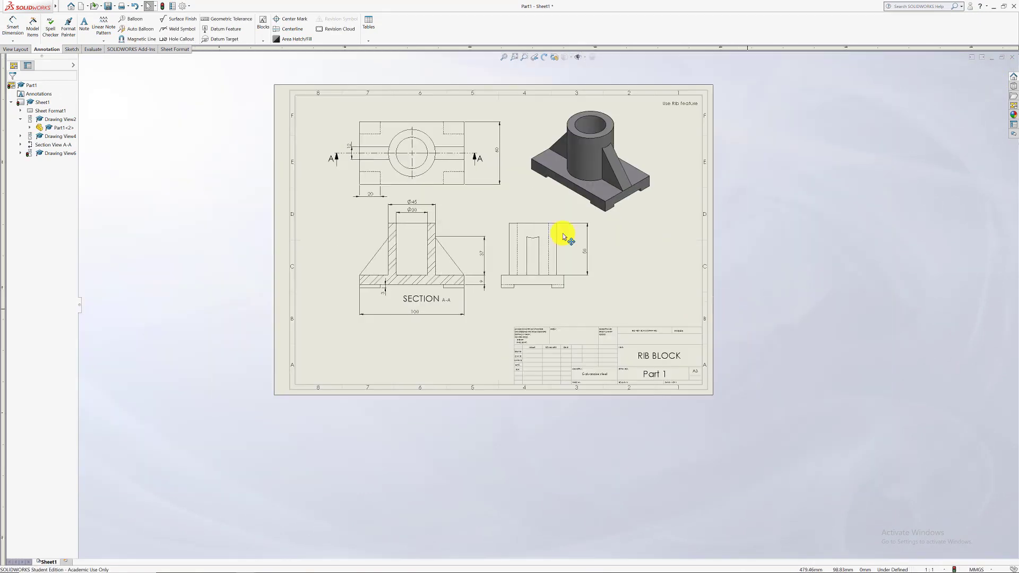
scroll(462, 228, up, 3)
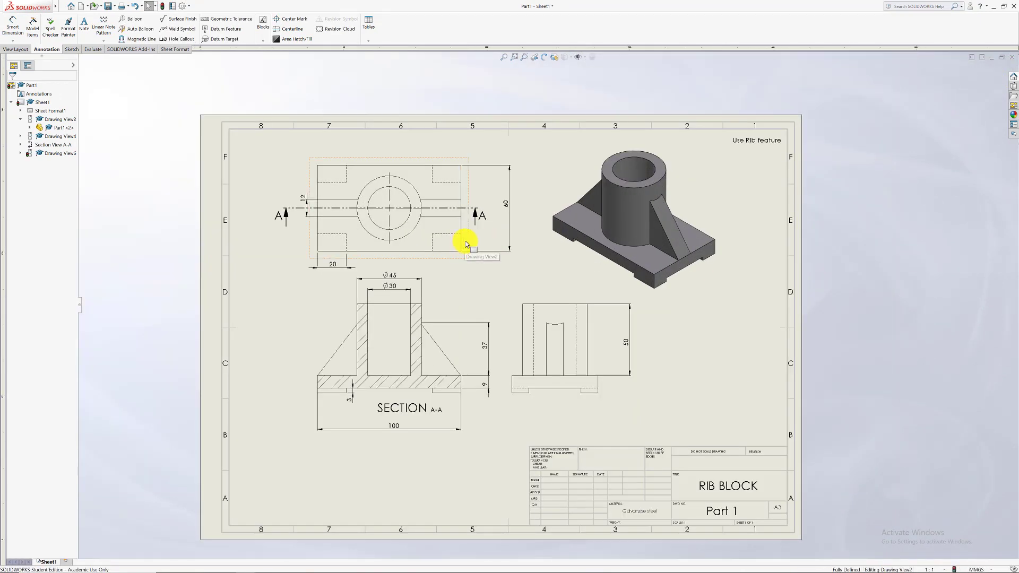
click(466, 244)
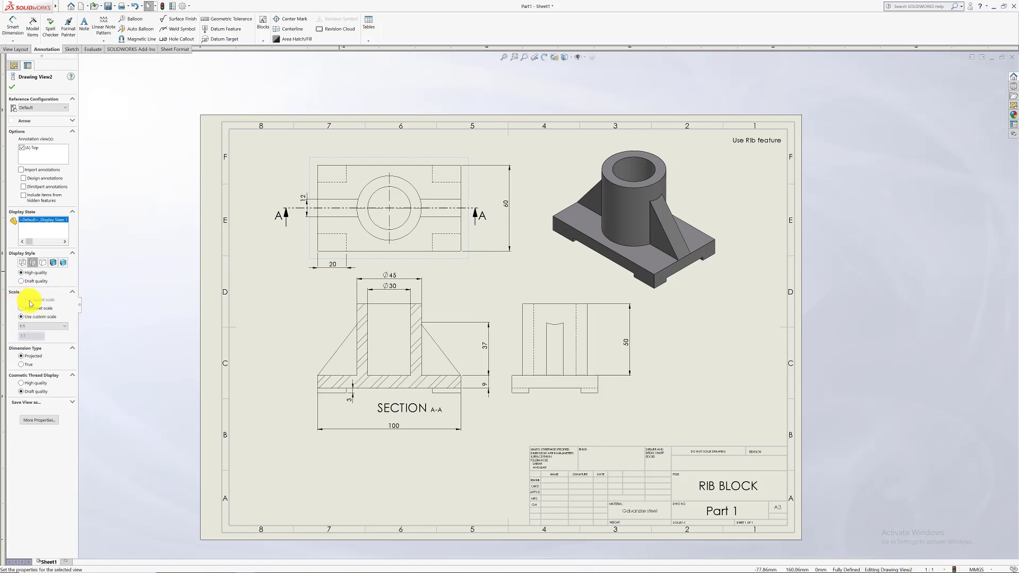
click(37, 328)
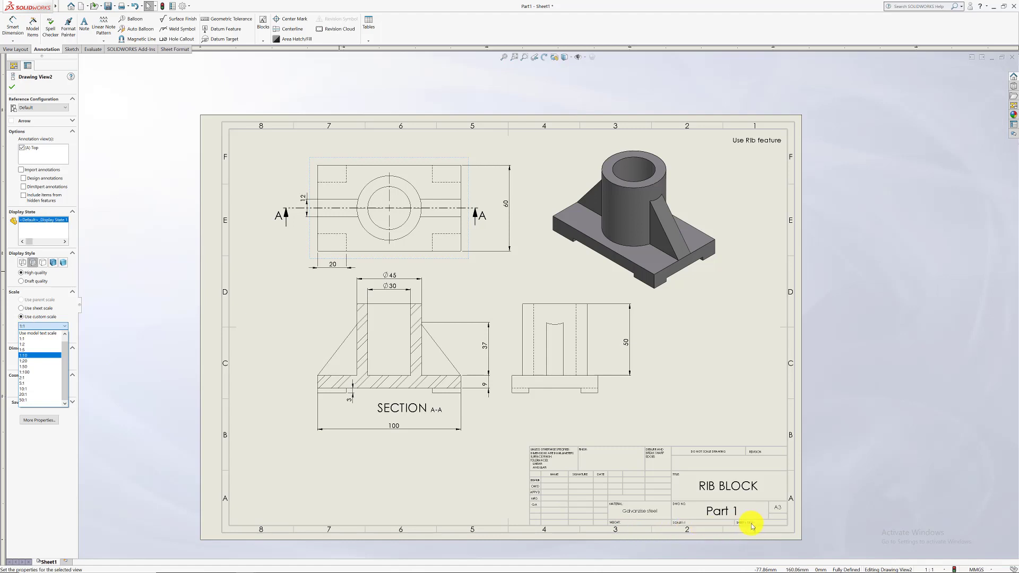
click(58, 244)
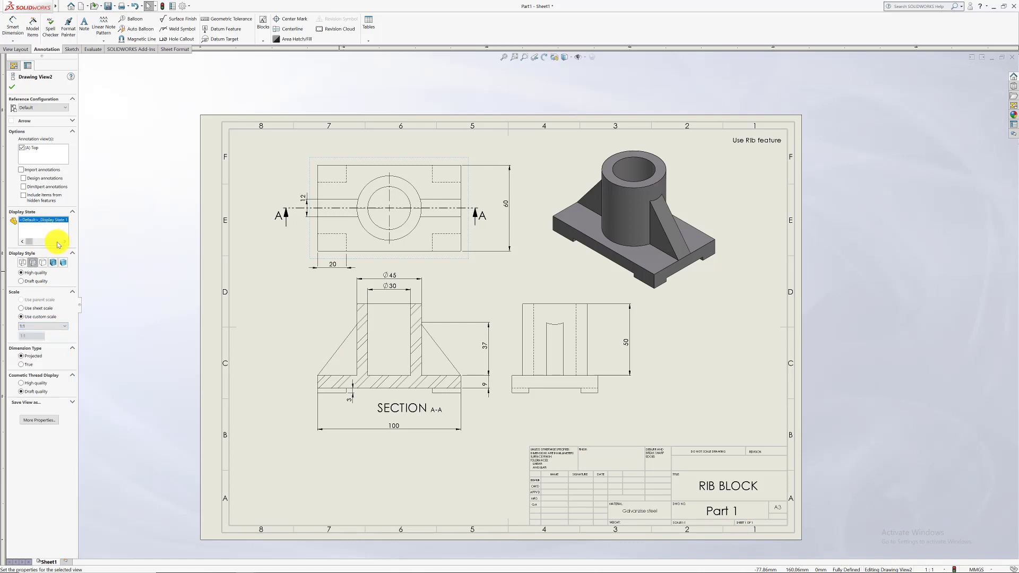
click(11, 86)
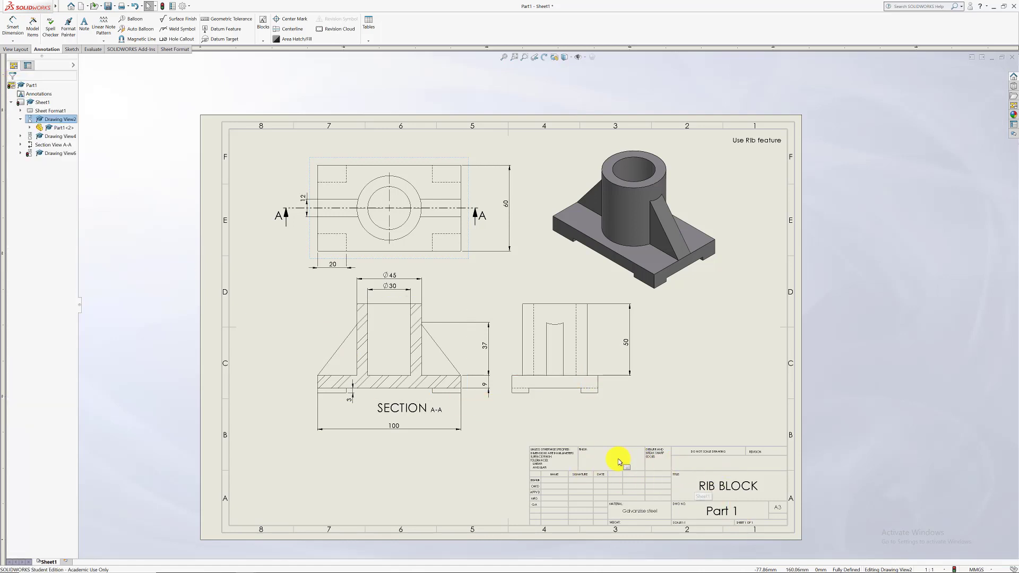
- In the sheet format, delete the DRAWN/CHK'D divider and shift the NAME column's left border right
right_click(35, 110)
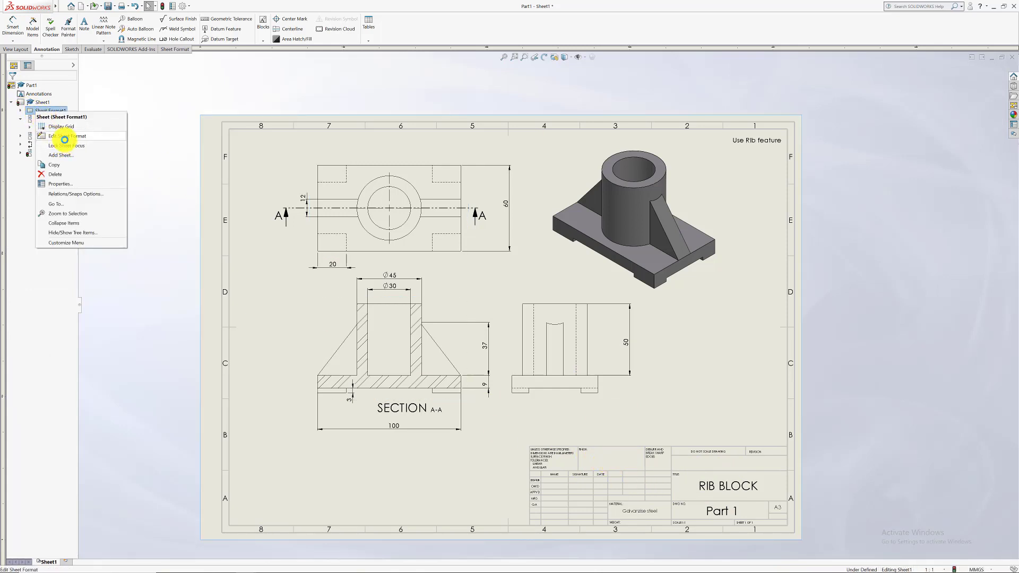
click(64, 137)
scroll(587, 462, down, 5)
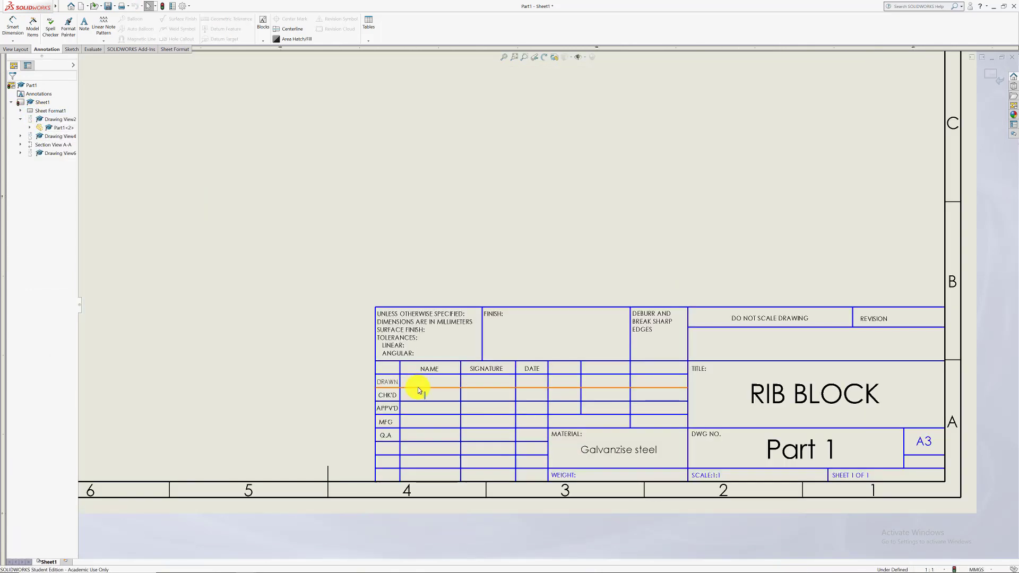
click(418, 388)
key(Delete)
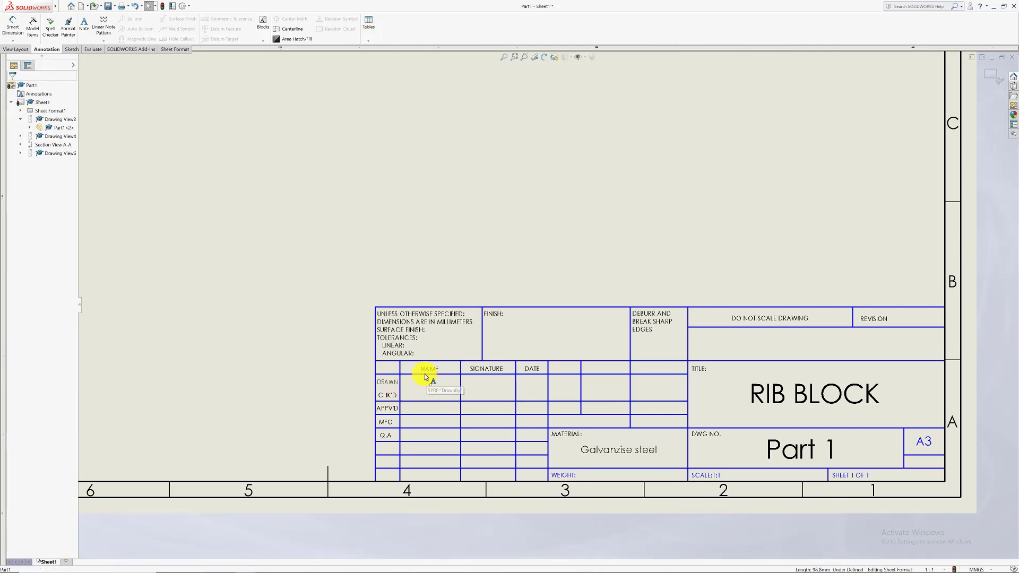
mouse_move(400, 387)
mouse_down()
mouse_move(423, 386)
mouse_move(409, 387)
mouse_up()
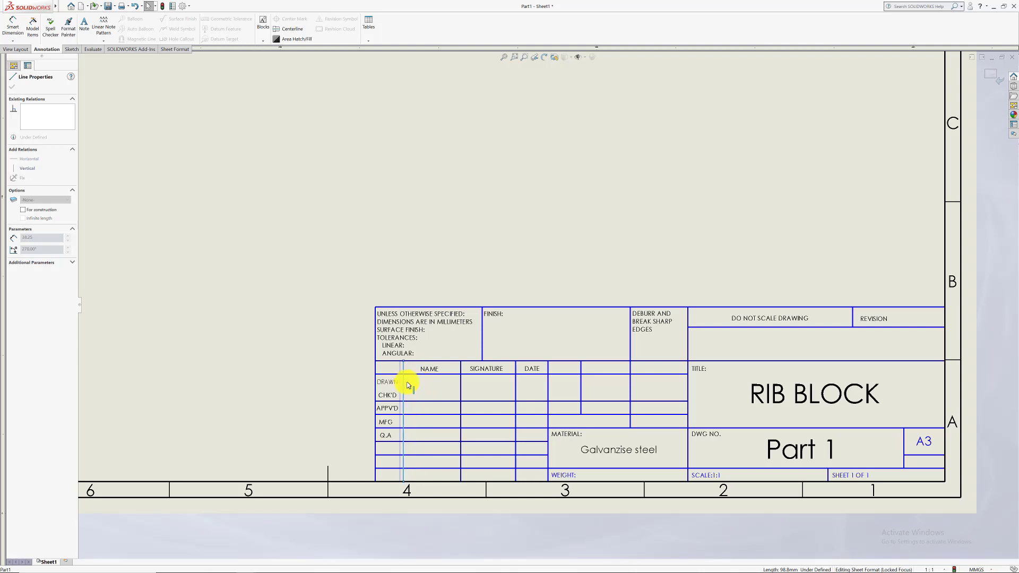
click(994, 76)
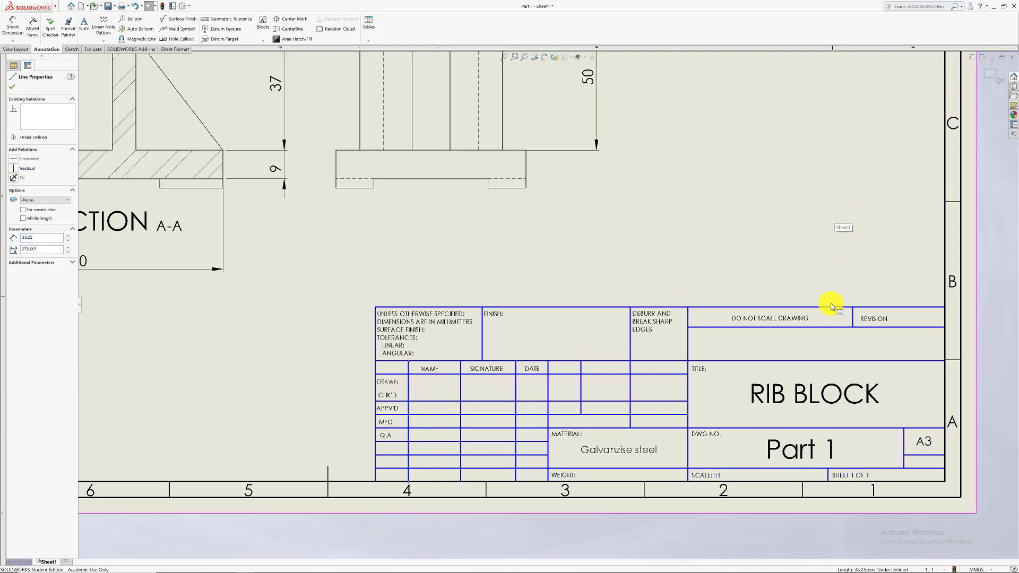
scroll(771, 305, up, 5)
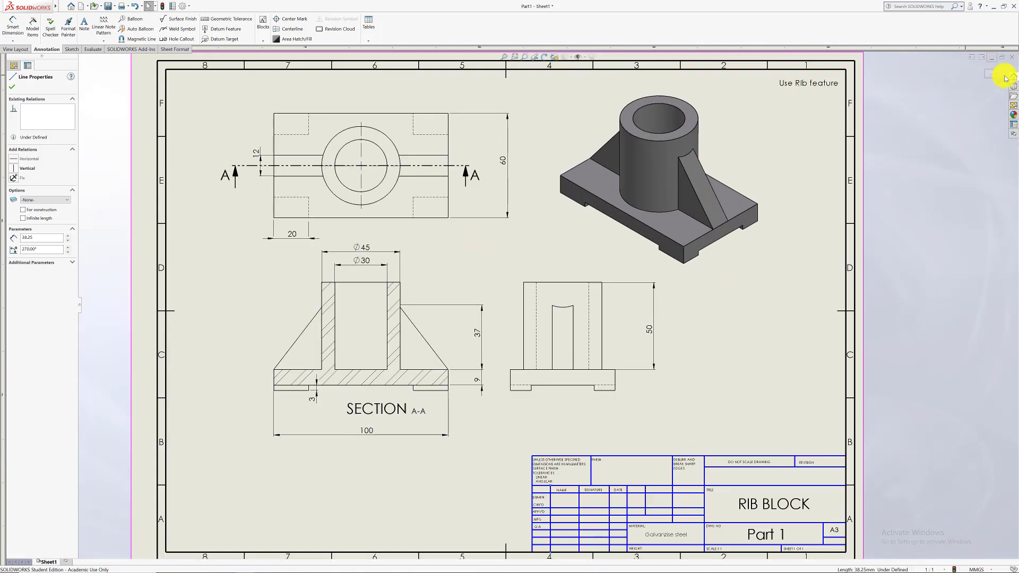
click(14, 84)
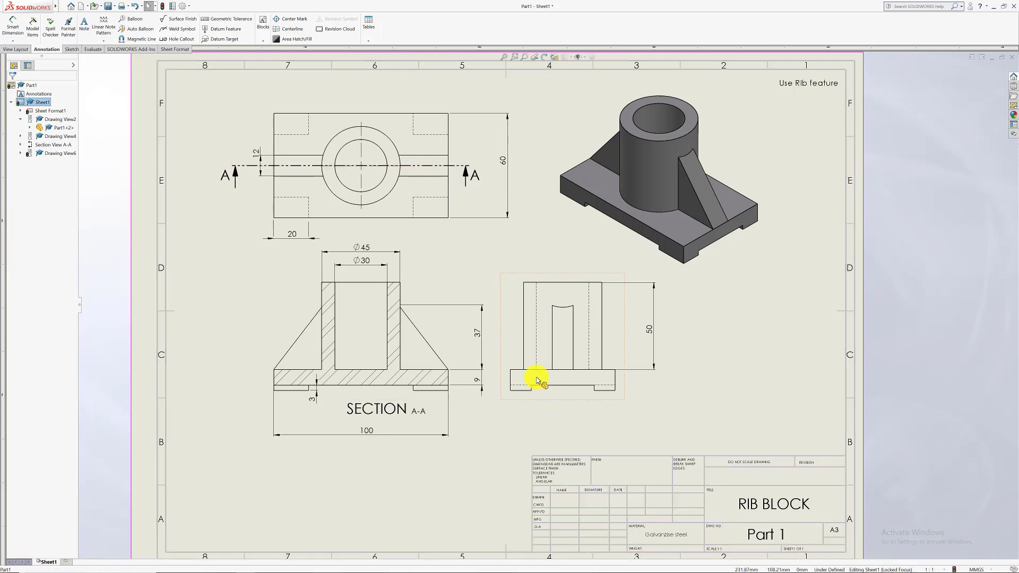
- Insert a blank Sheet2 via Add Sheet on Sheet1, then go back to Sheet1
key(f)
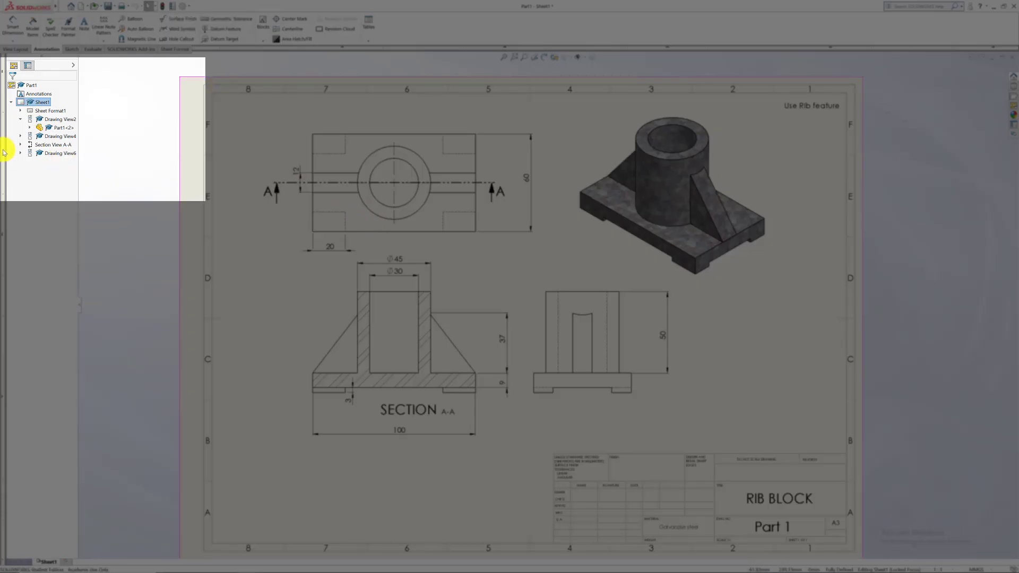
right_click(38, 104)
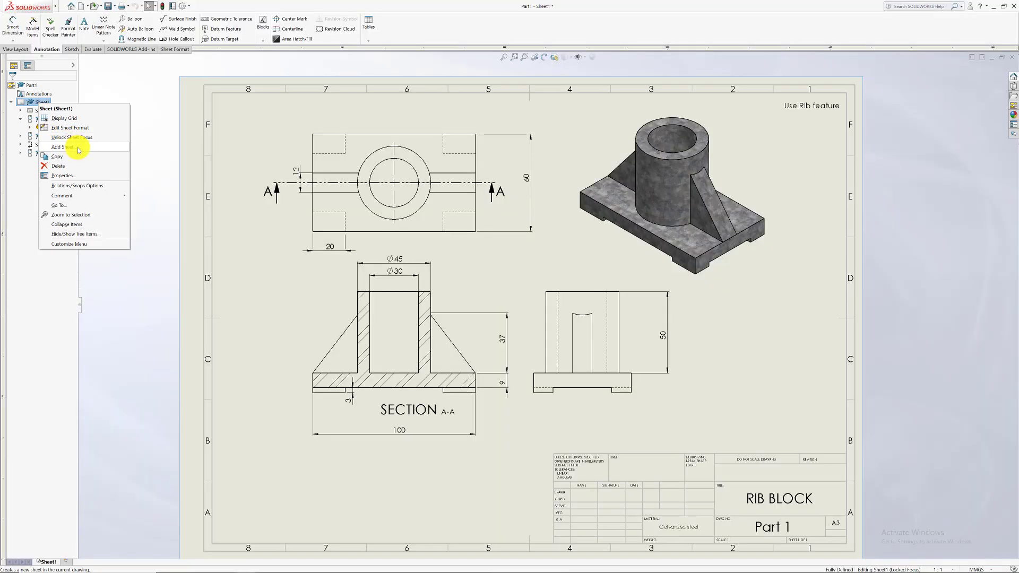
click(78, 148)
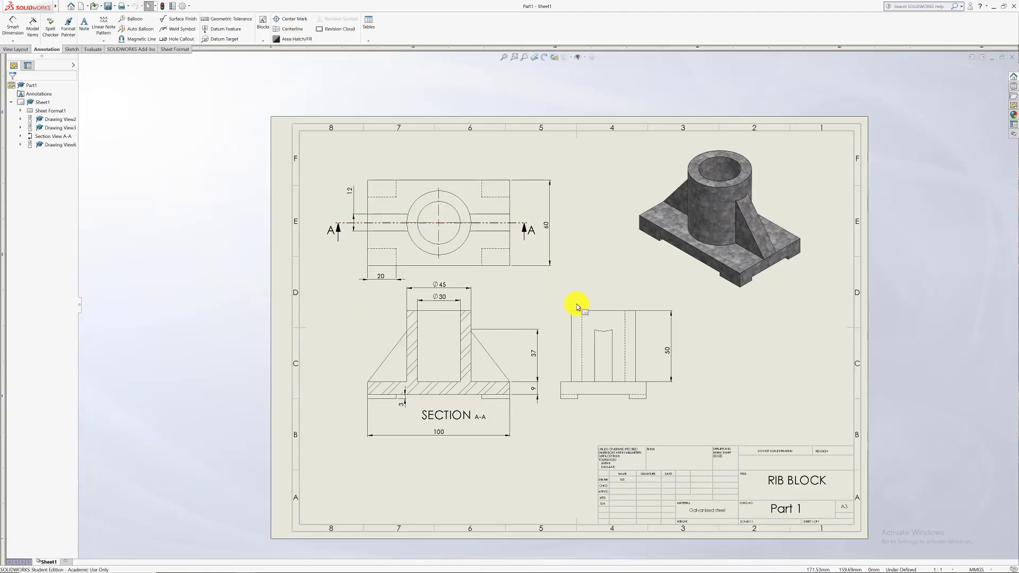
scroll(552, 306, down, 2)
scroll(552, 310, up, 1)
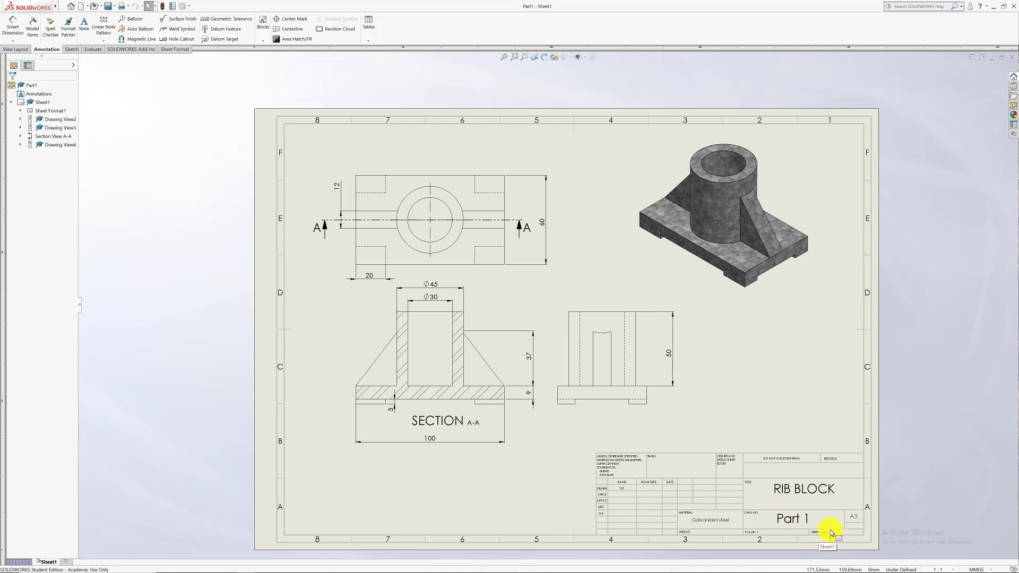
scroll(605, 335, down, 1)
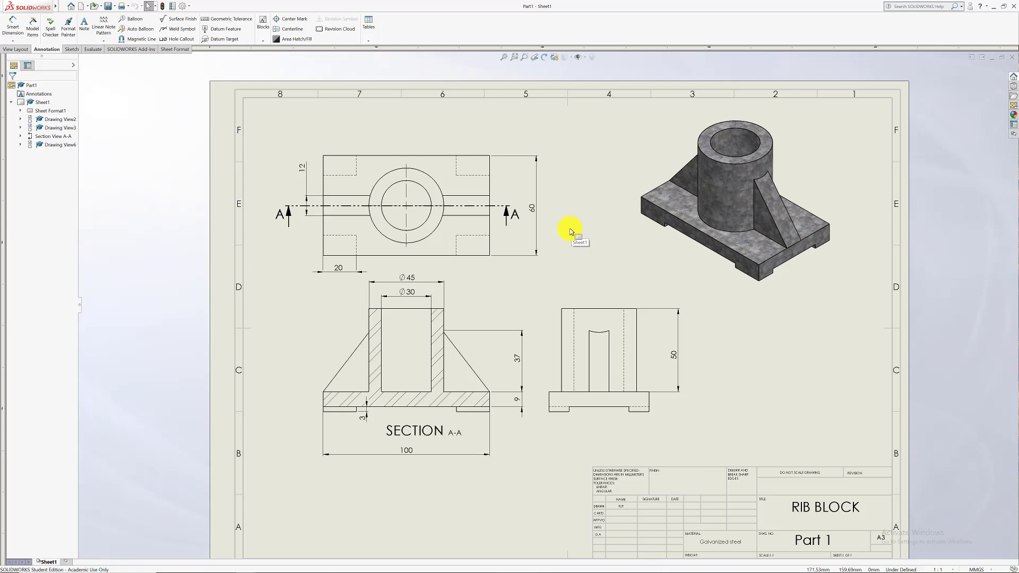
- Give the top drawing view (Drawing View2) a User Defined 1:1 custom scale and accept it
click(496, 232)
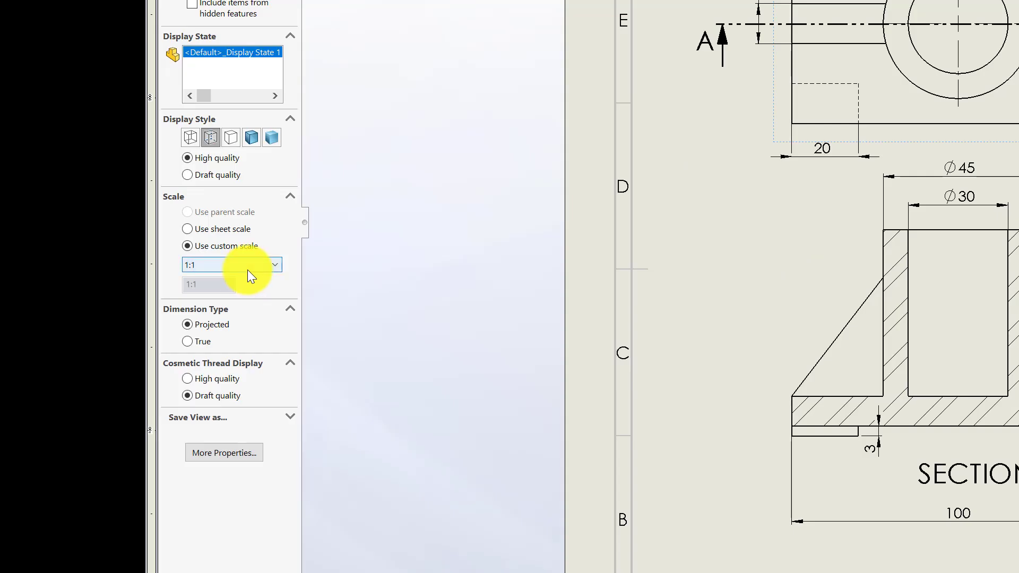
click(241, 264)
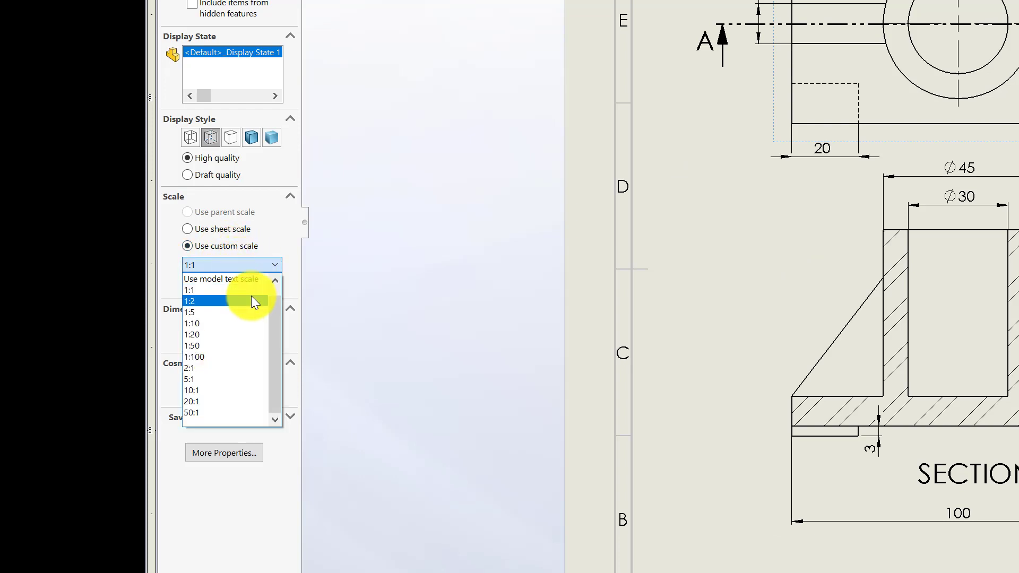
click(228, 279)
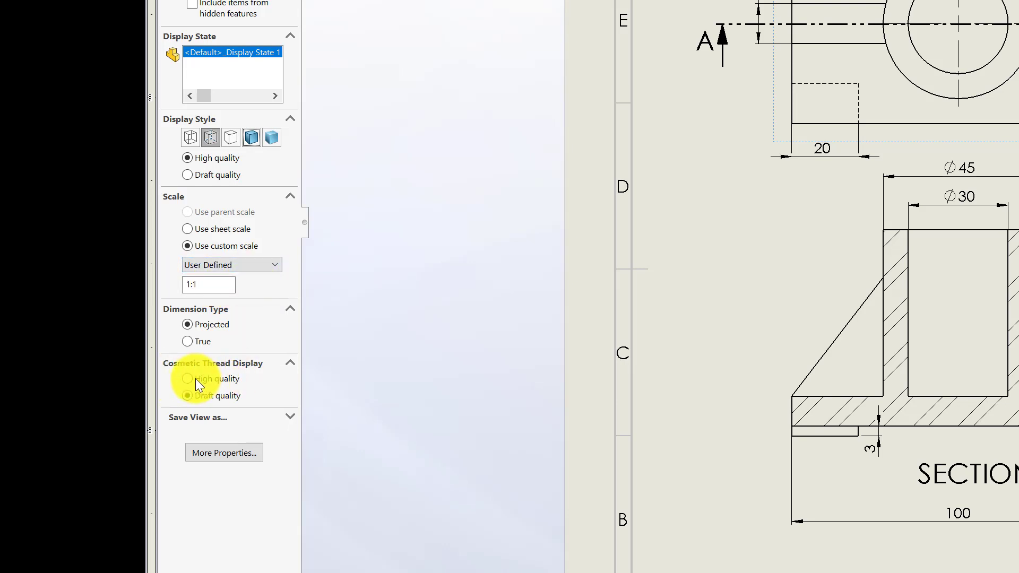
click(287, 421)
click(290, 416)
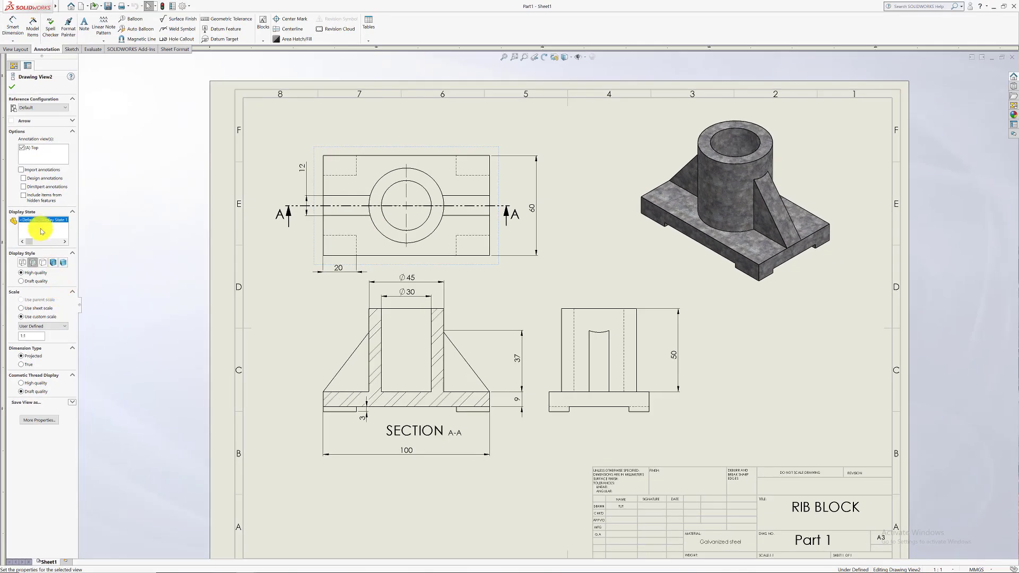
click(72, 121)
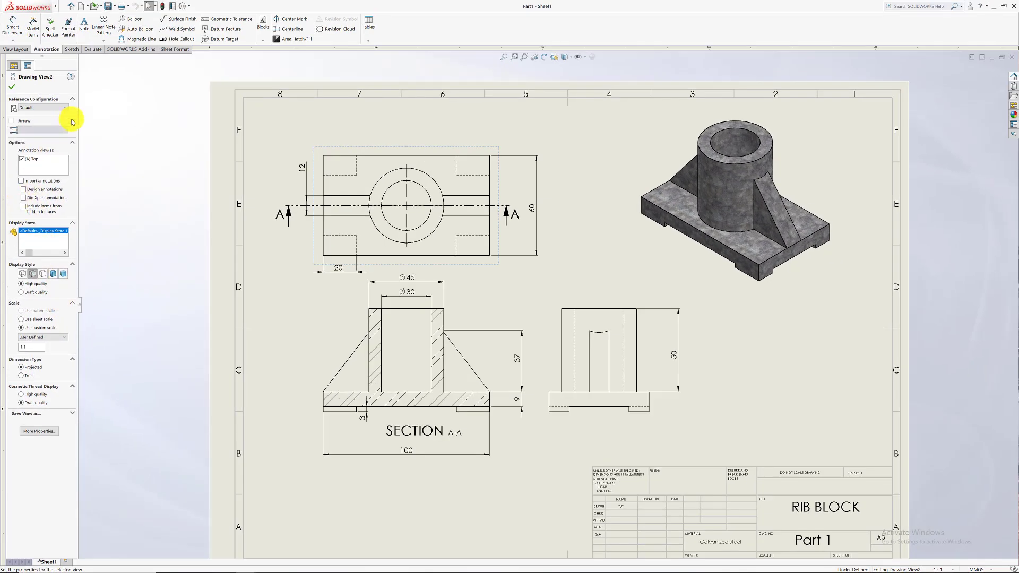
click(12, 86)
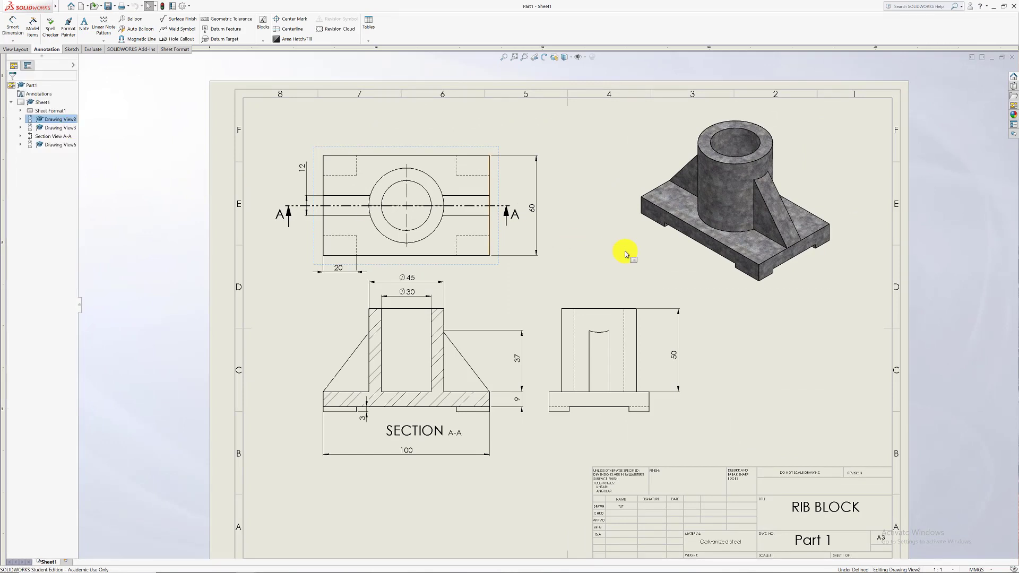
- Select Sheet1, fit the whole sheet in the window, and bring up the File menu
click(590, 235)
key(f)
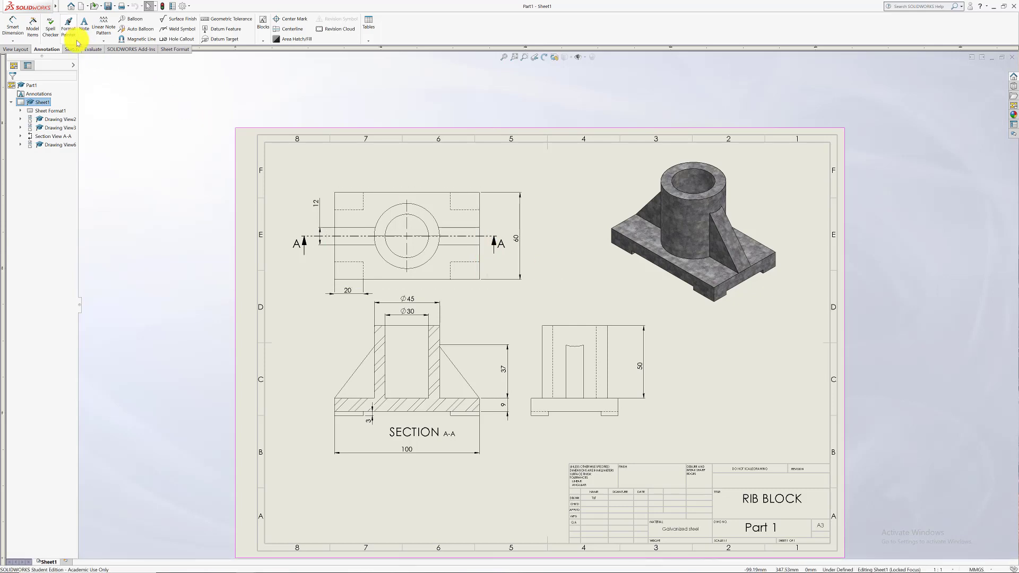
mouse_move(31, 9)
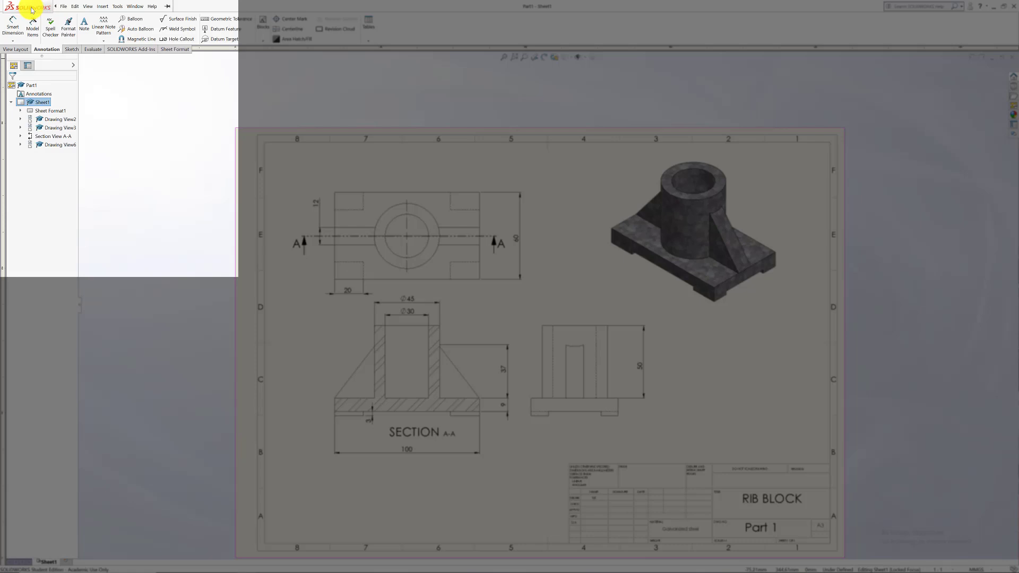
click(63, 6)
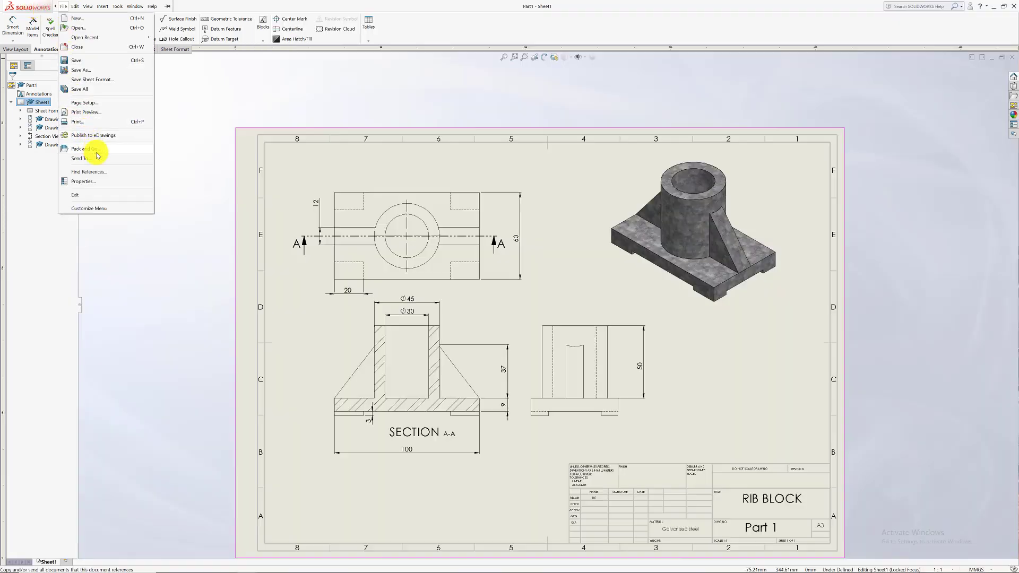
- Start Pack and Go for the RIB BLOCK drawing and choose Save to Zip file
click(93, 149)
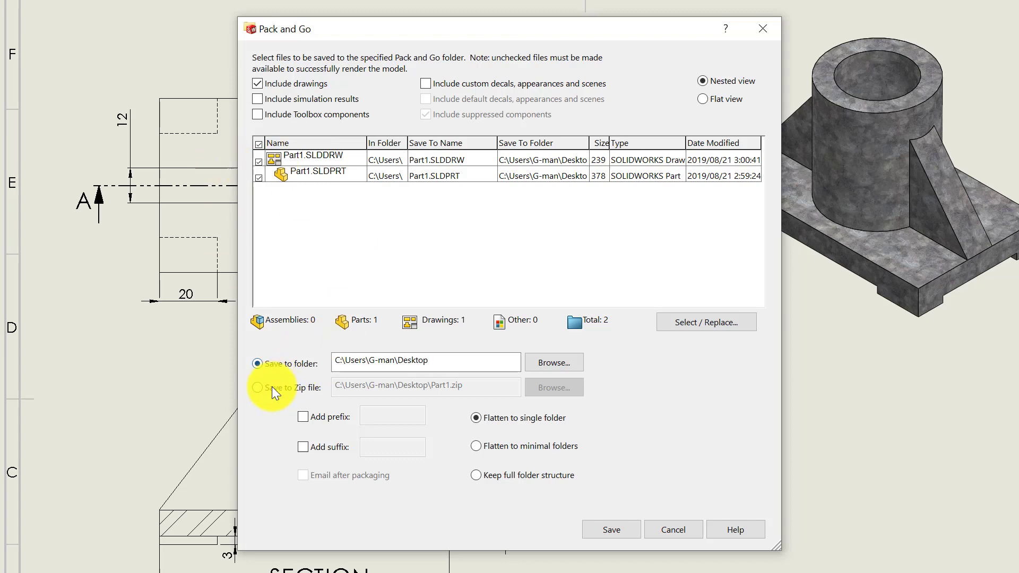
click(258, 388)
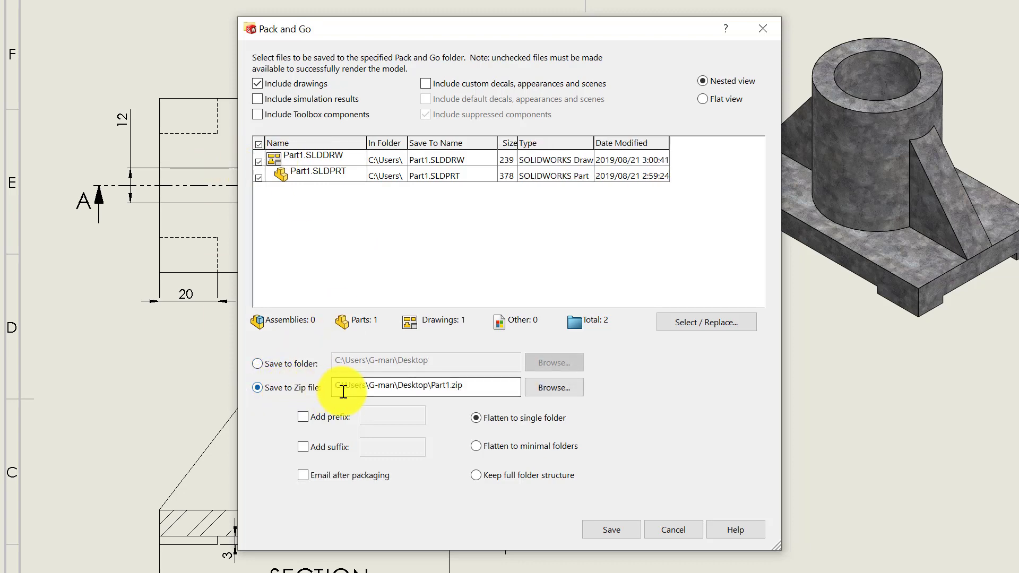
- Save the Pack and Go package as 'Part 1' zip on the Desktop
click(553, 389)
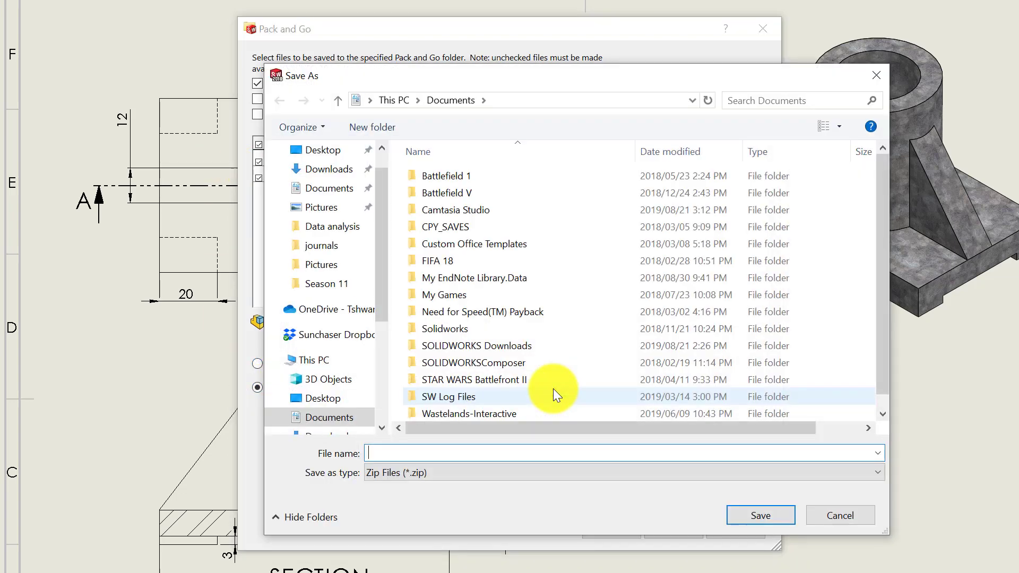
click(326, 152)
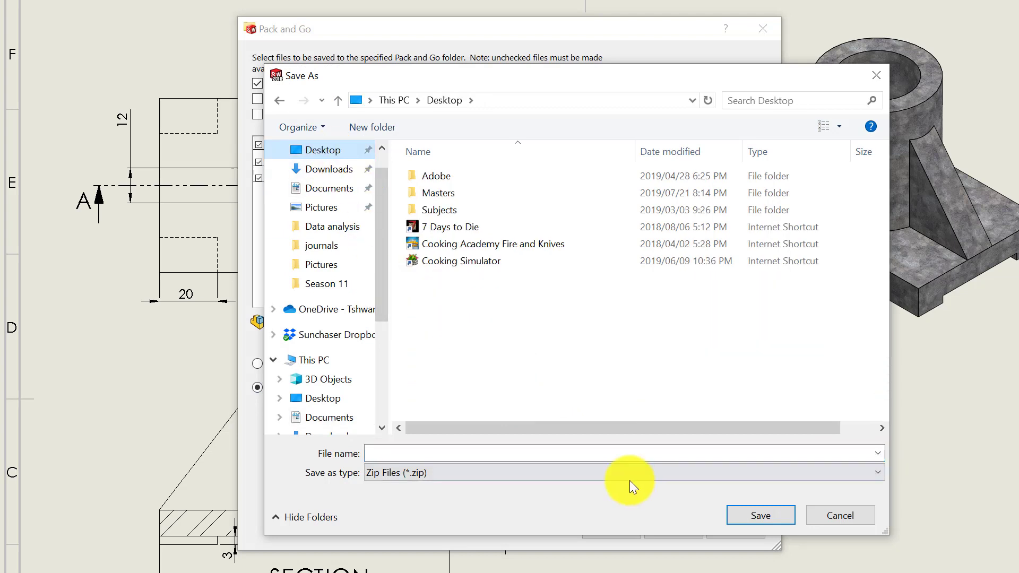
click(458, 450)
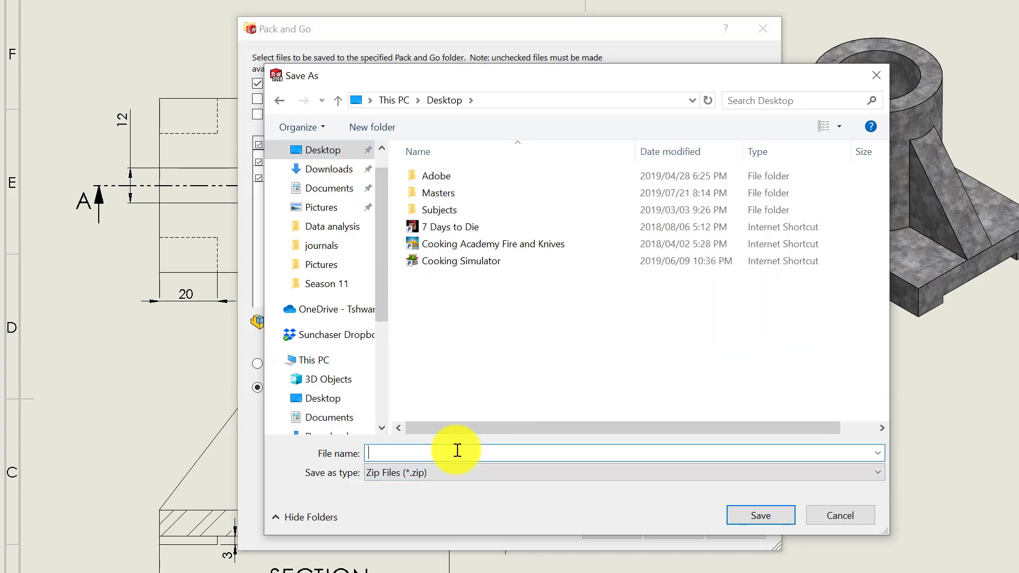
text(2)
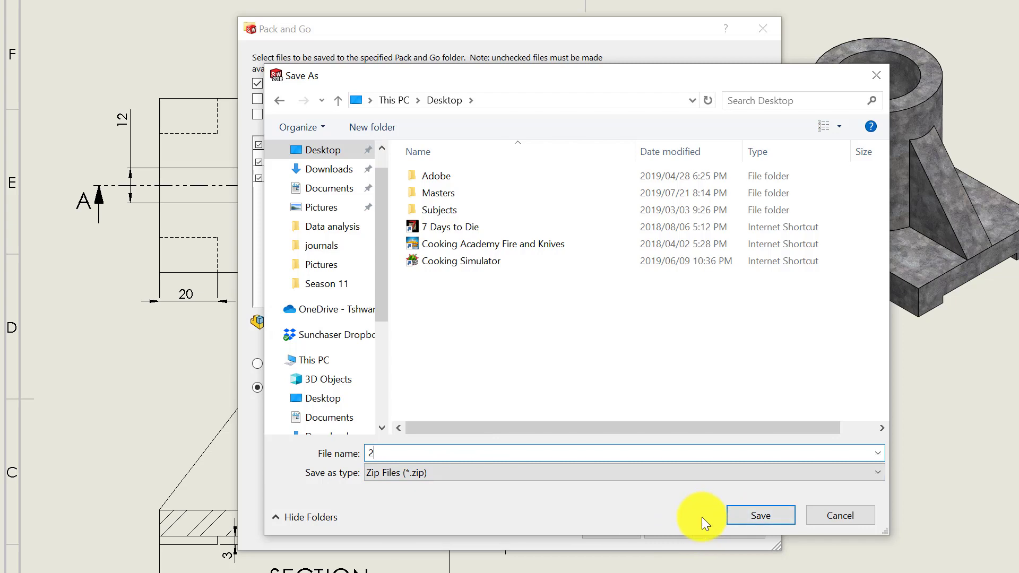
key(BackSpace)
text(Part 1)
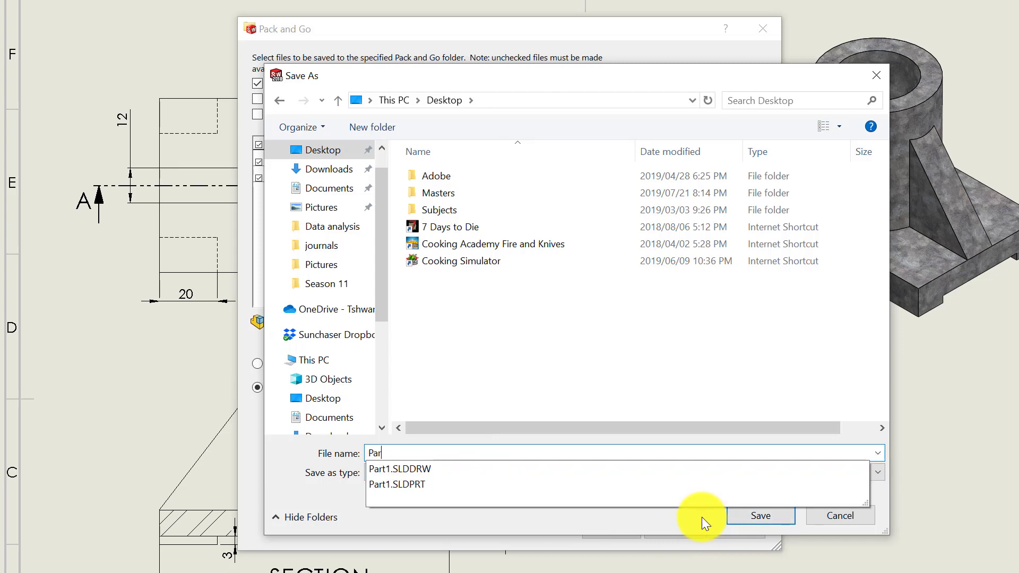
click(733, 520)
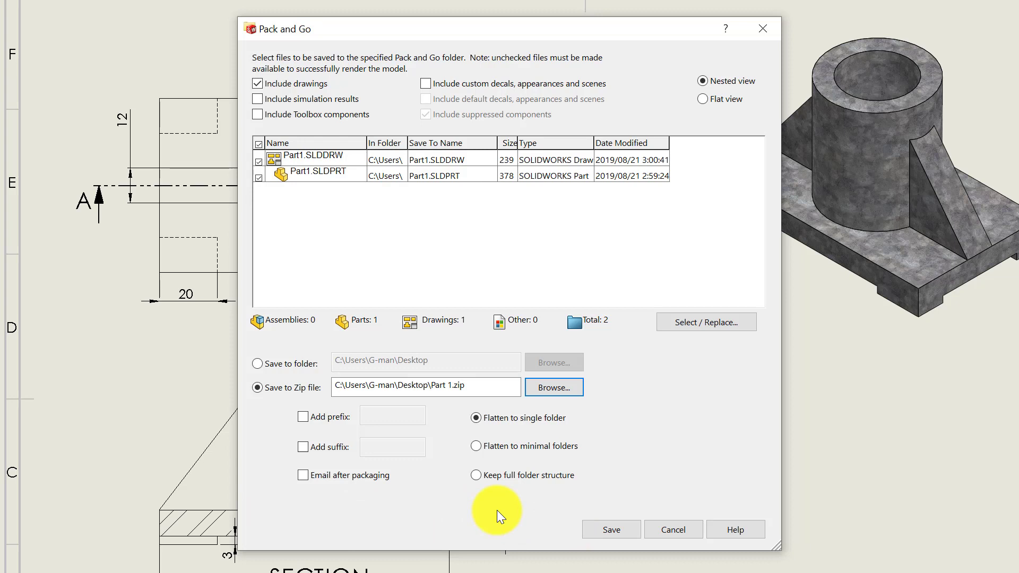
click(597, 531)
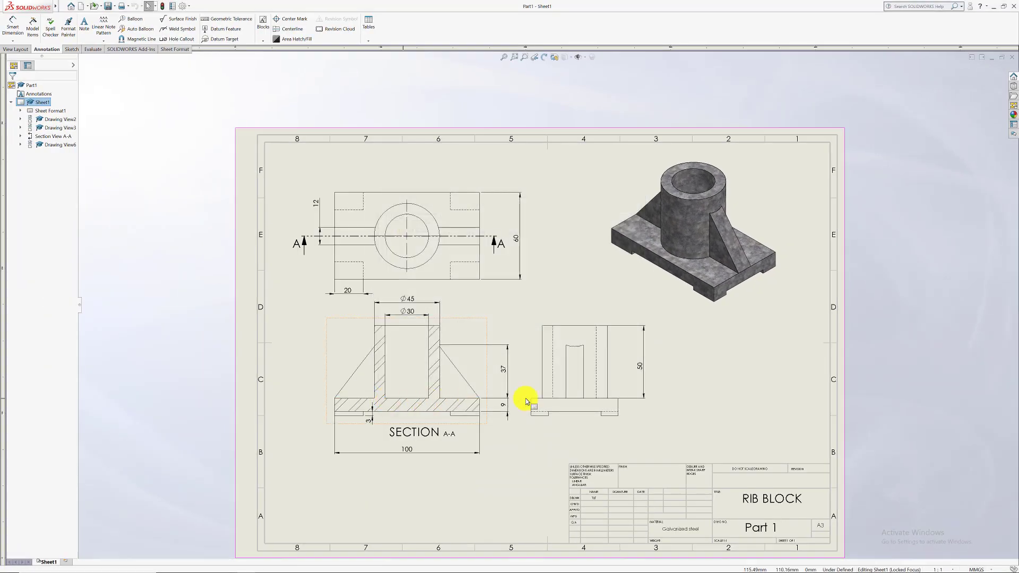
- Open Part 1.zip from the Desktop in WinRAR to confirm Part1.SLDDRW and Part1.SLDPRT
click(990, 8)
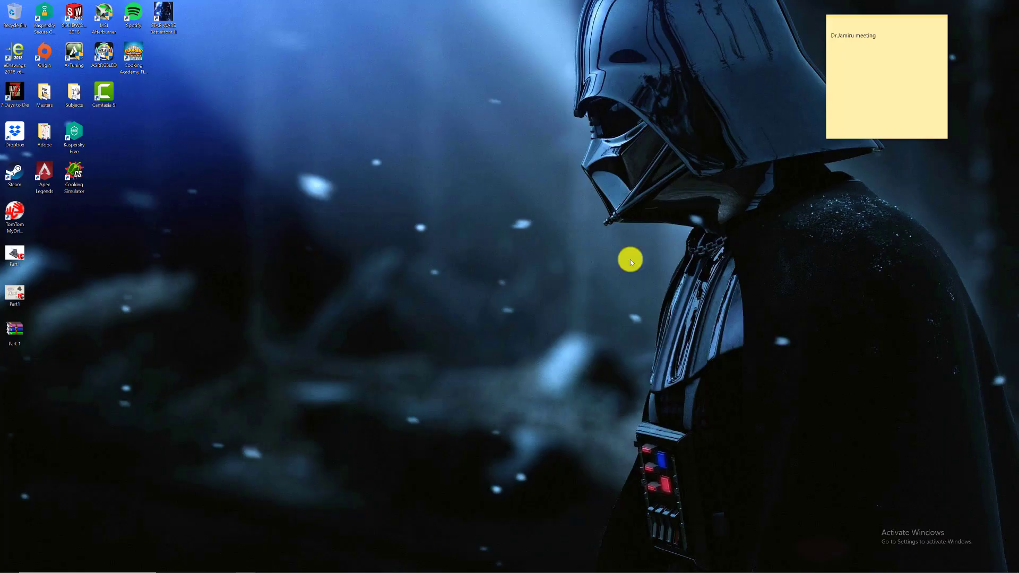
double_click(23, 332)
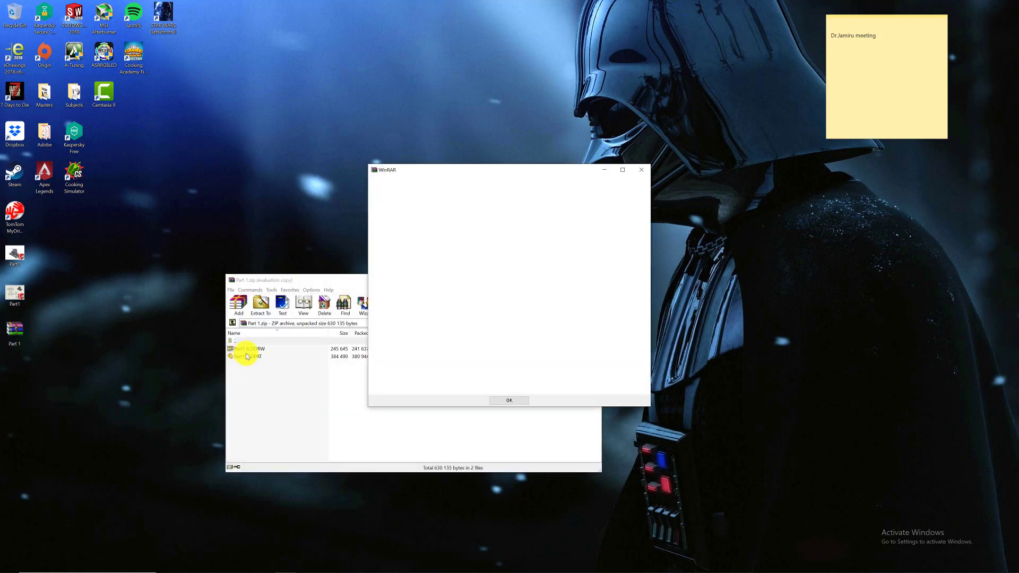
click(641, 170)
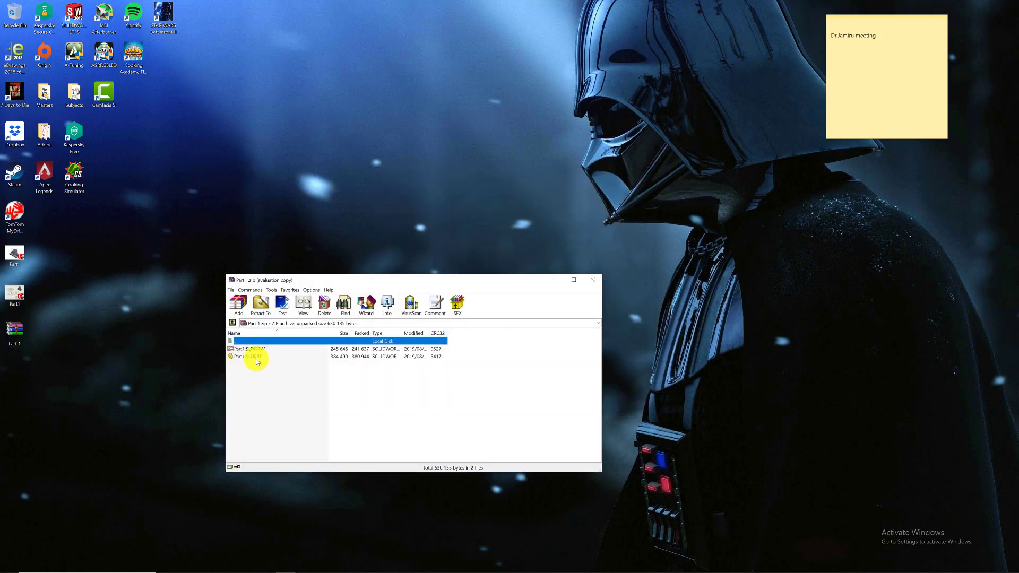
- Bring the RIB BLOCK drawing window in SOLIDWORKS back to the front from the taskbar
mouse_move(261, 566)
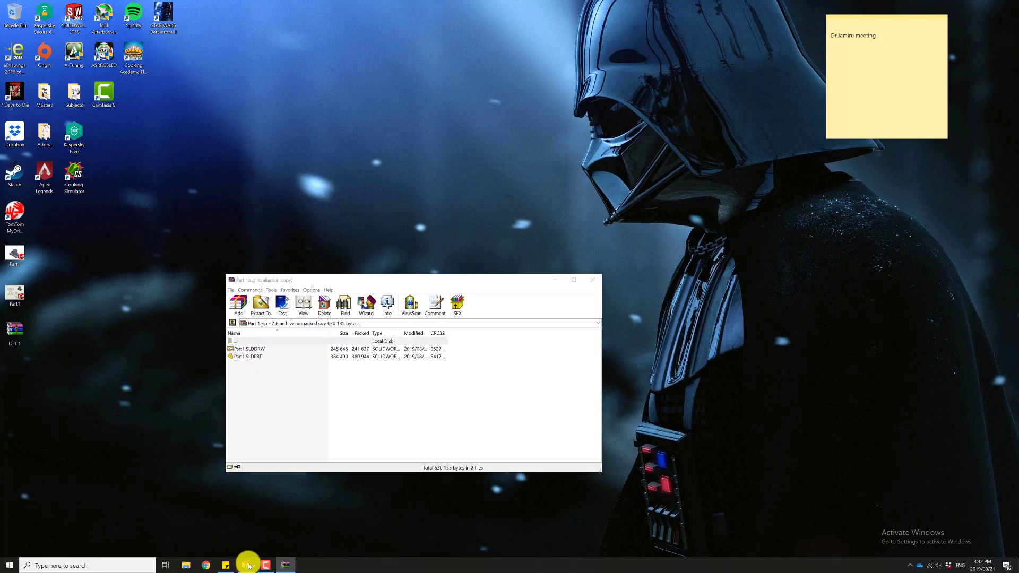
click(282, 530)
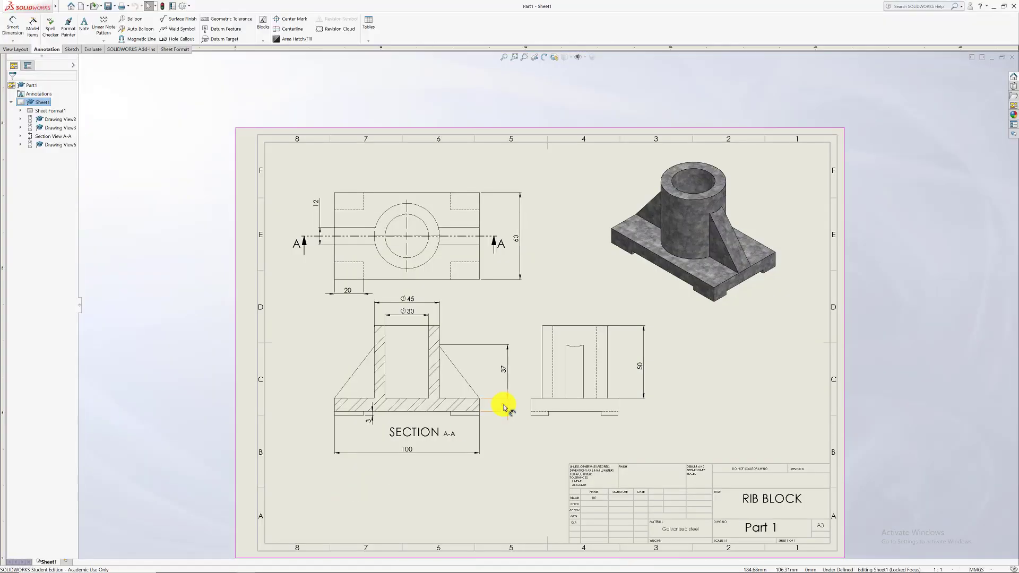
click(506, 407)
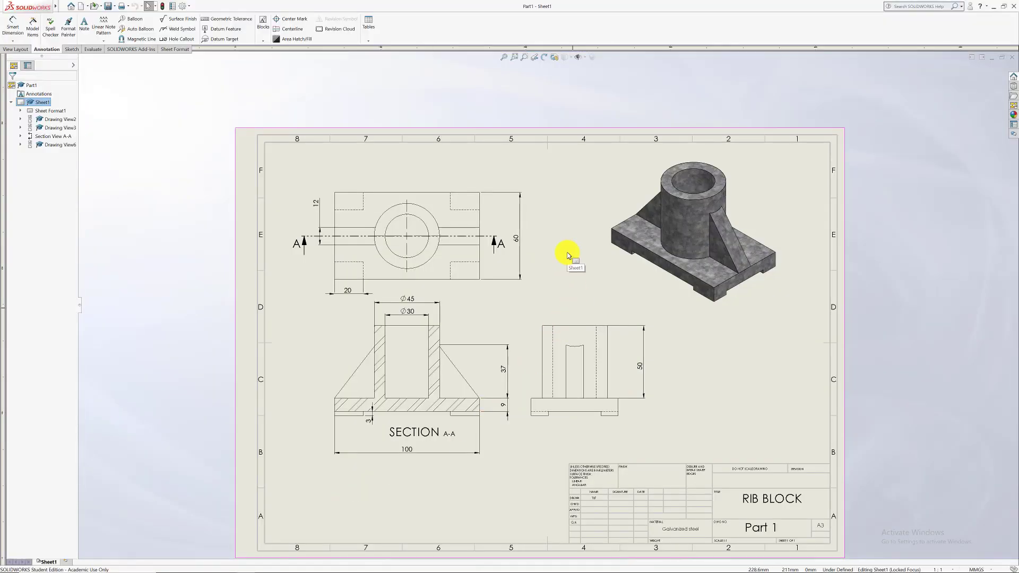